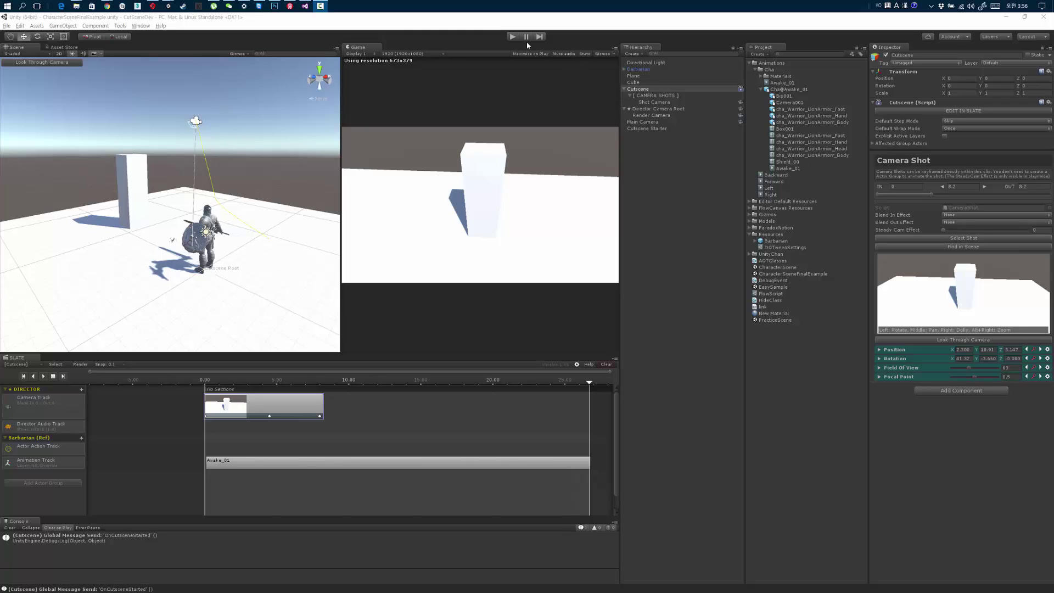
- Widen the Game view, then run the example cutscene in Play mode and stop it
left_click_drag(341, 126, 262, 130)
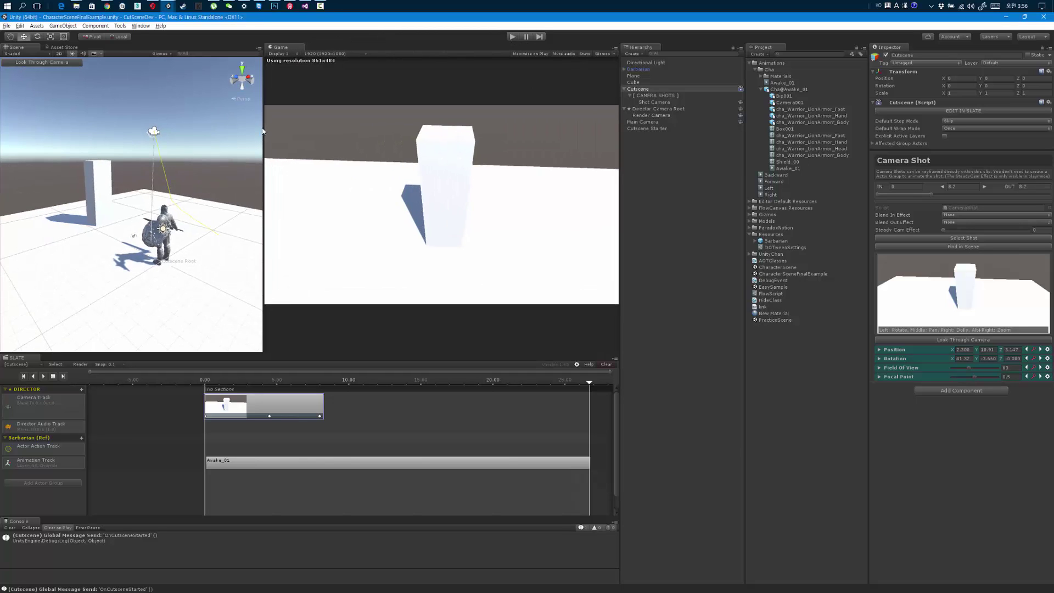
left_click(514, 37)
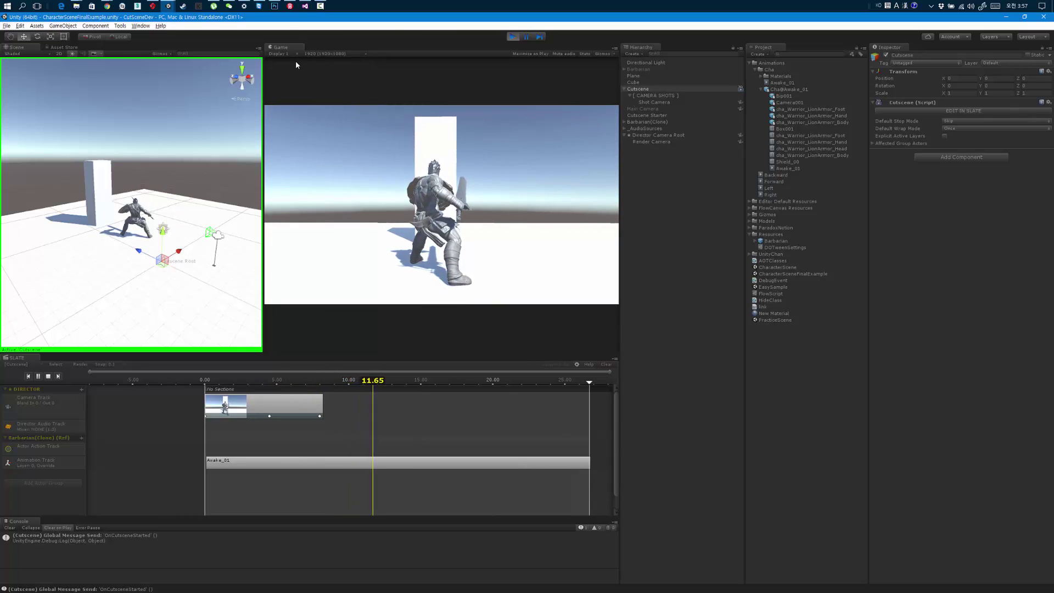
left_click(512, 37)
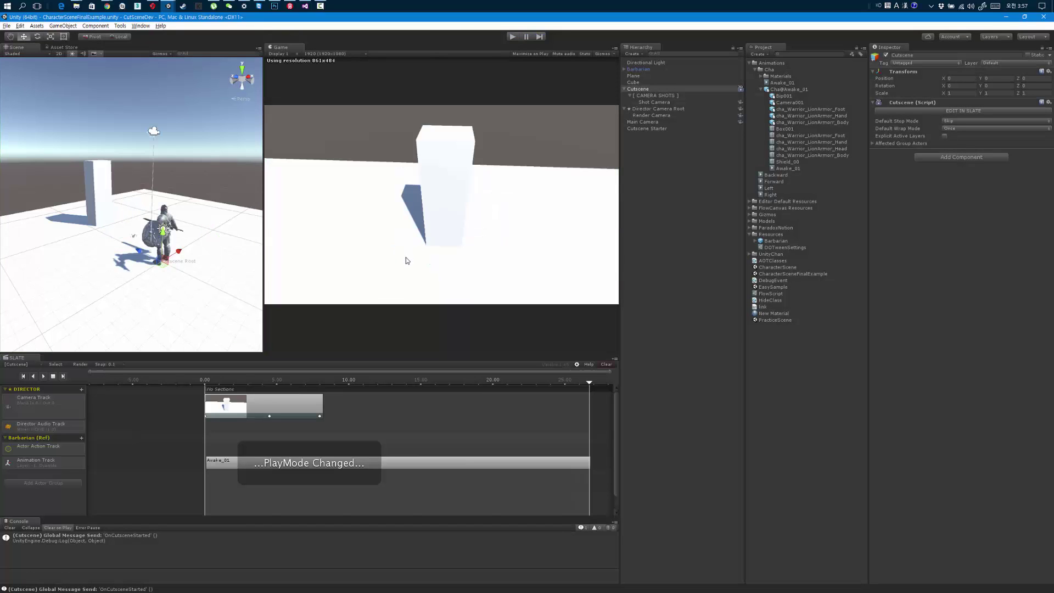
- Load CharacterScene from the Project panel and select Barbarian in the Hierarchy
left_click(690, 289)
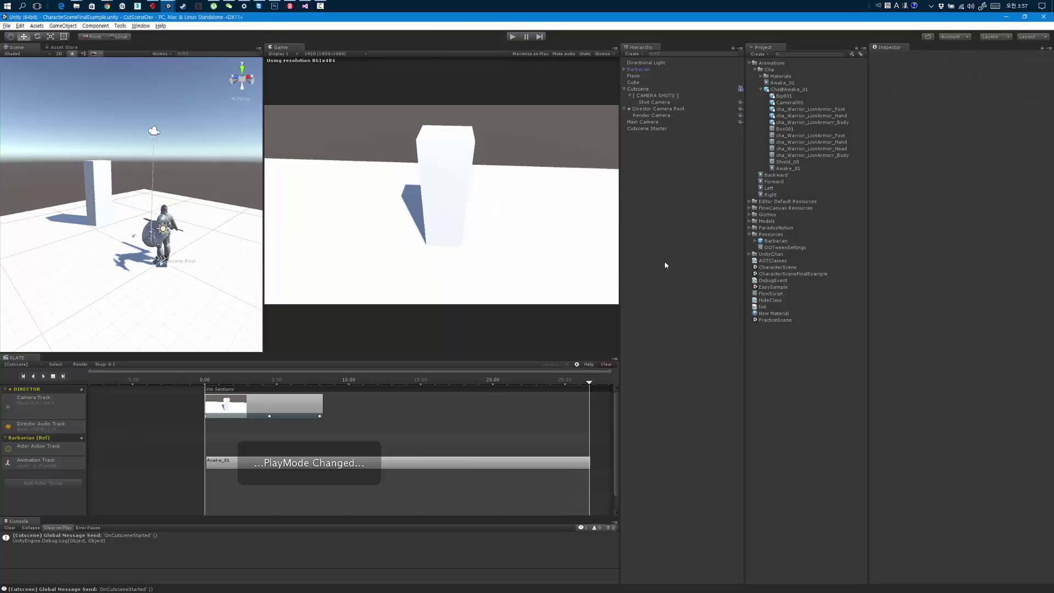
double_click(772, 269)
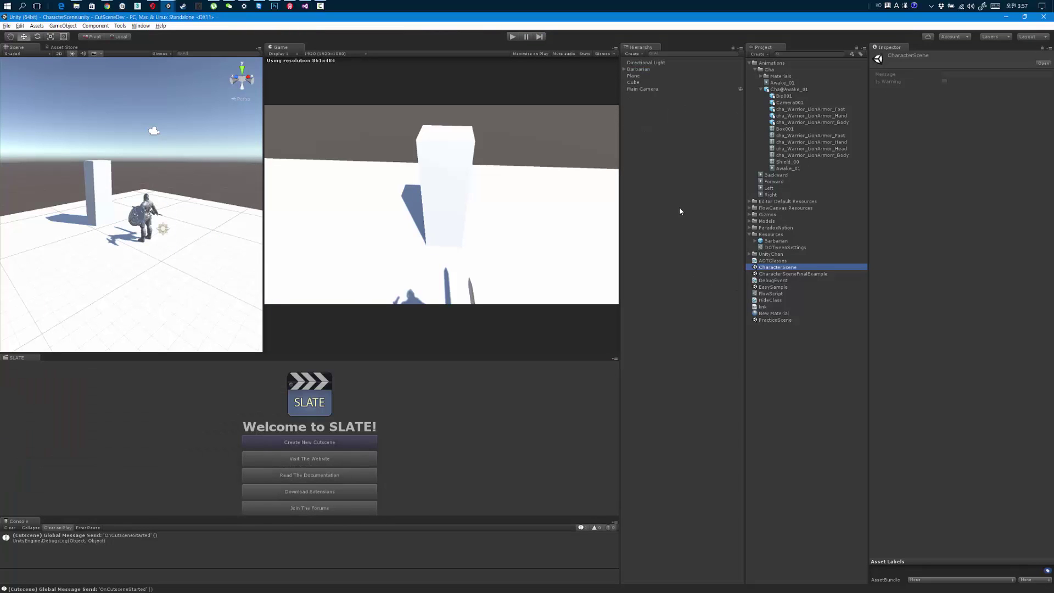
left_click(673, 136)
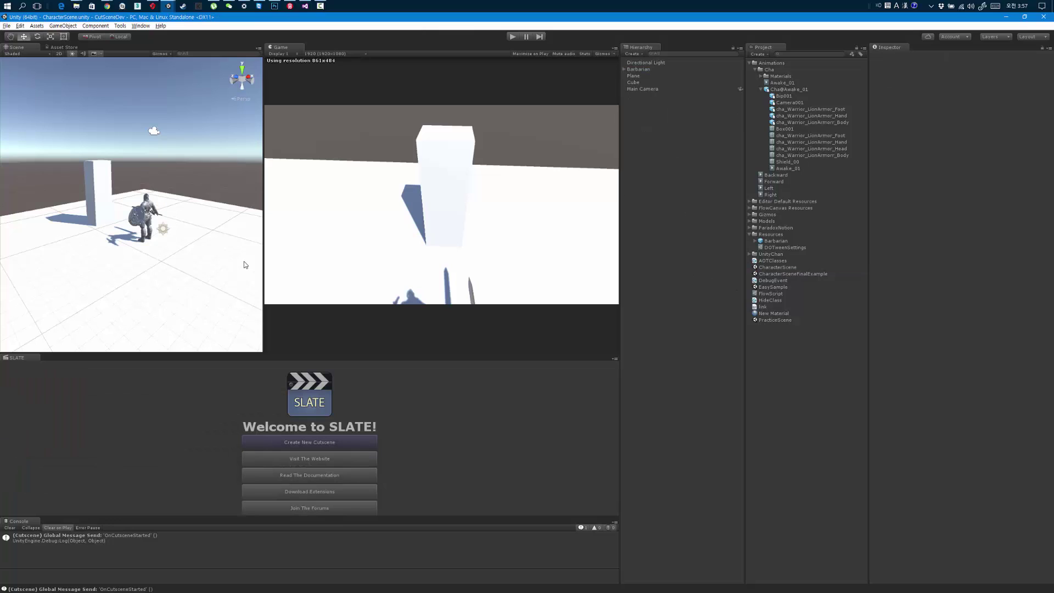
left_click(637, 69)
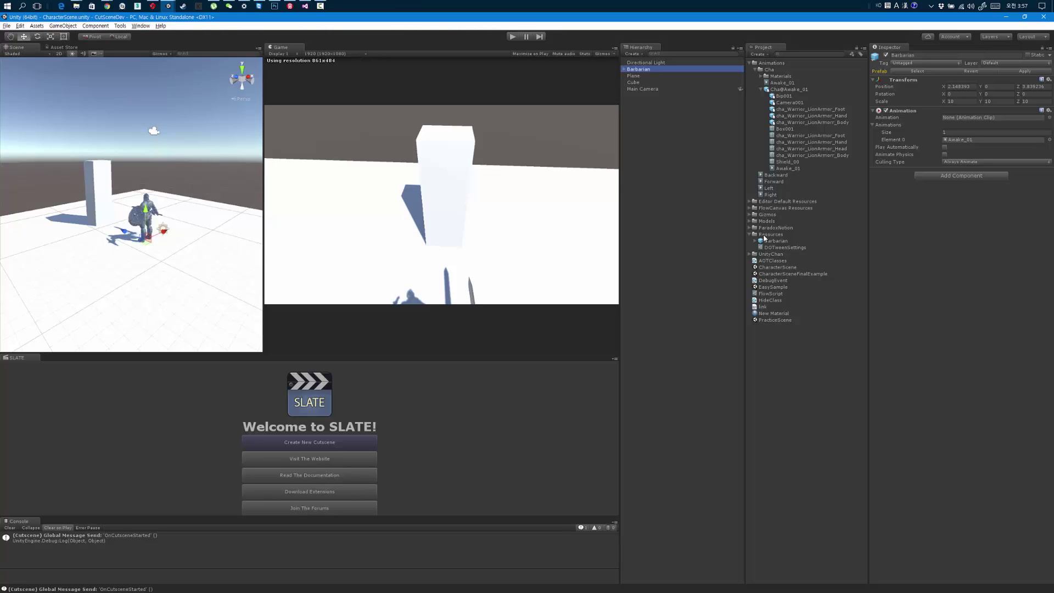
- Save Barbarian as a 'Barbarian Shot 1' prefab in Resources and create a new SLATE cutscene
left_click_drag(643, 73, 770, 237)
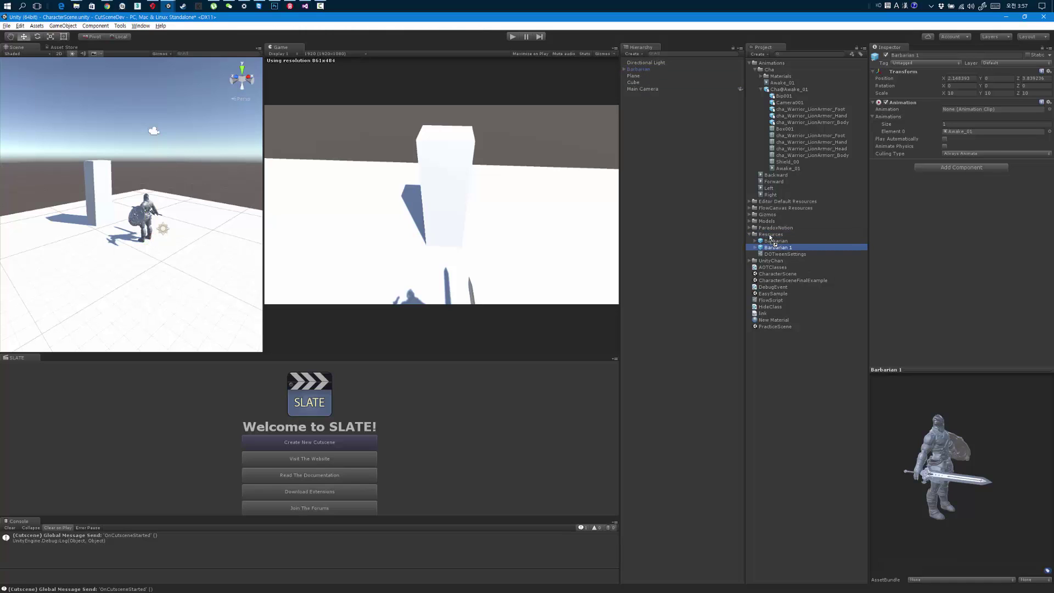
left_click(795, 248)
type("Shot")
key("Return")
left_click(306, 443)
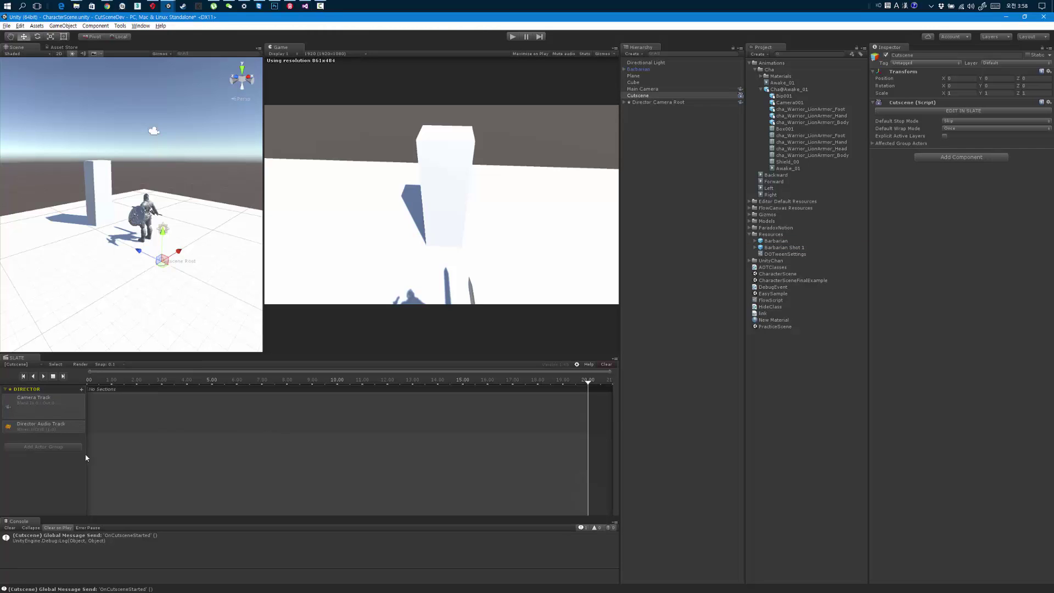
- Add a Camera Shot clip at 0 s on the Camera Track and create its shot camera
right_click(100, 408)
left_click(81, 389)
mouse_move(96, 396)
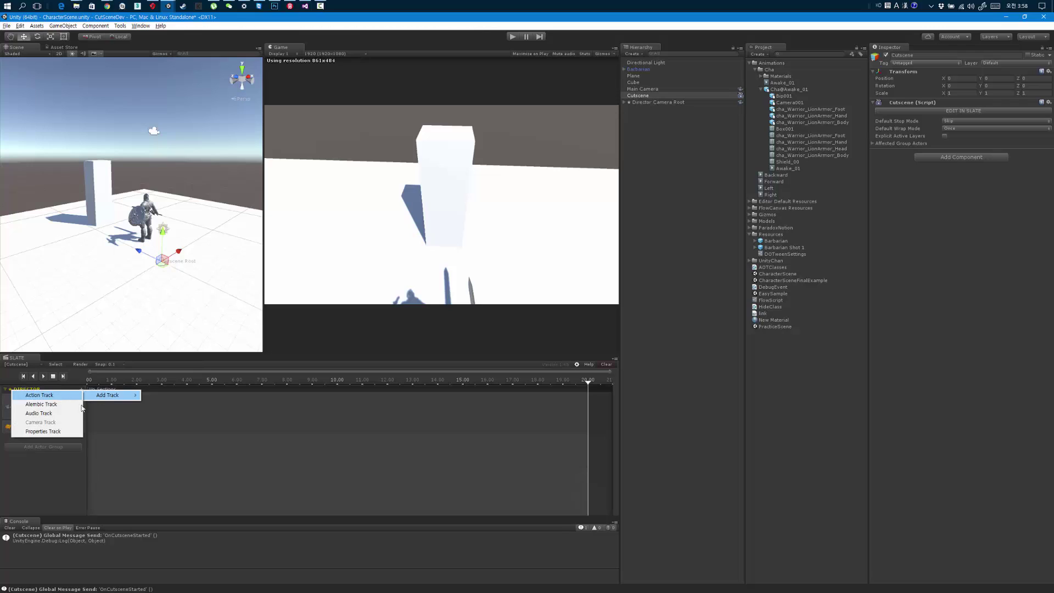
left_click(55, 412)
left_click(75, 412)
right_click(104, 409)
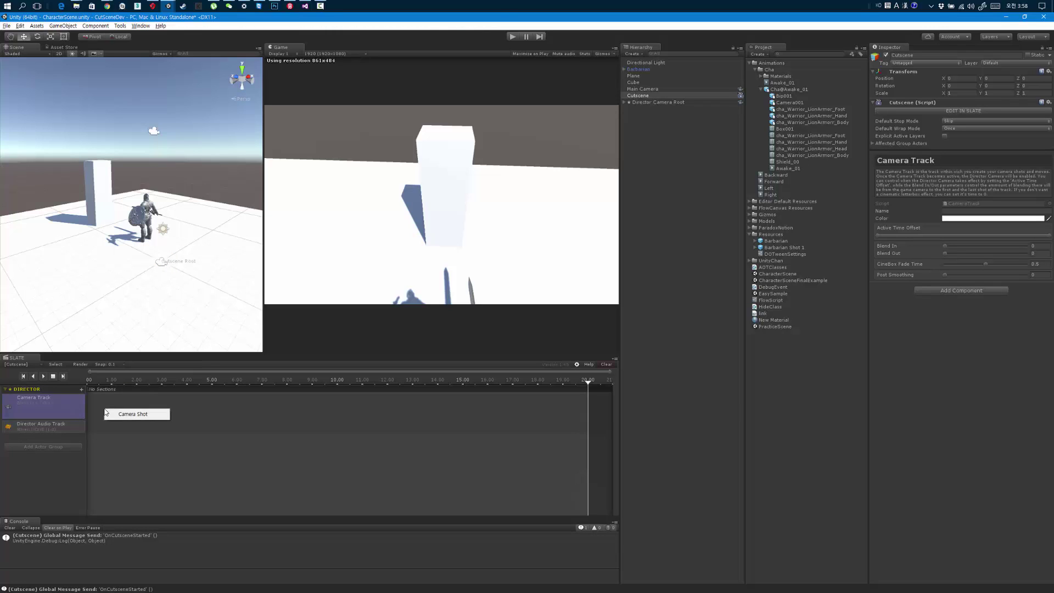
left_click(129, 414)
left_click_drag(129, 415, 110, 412)
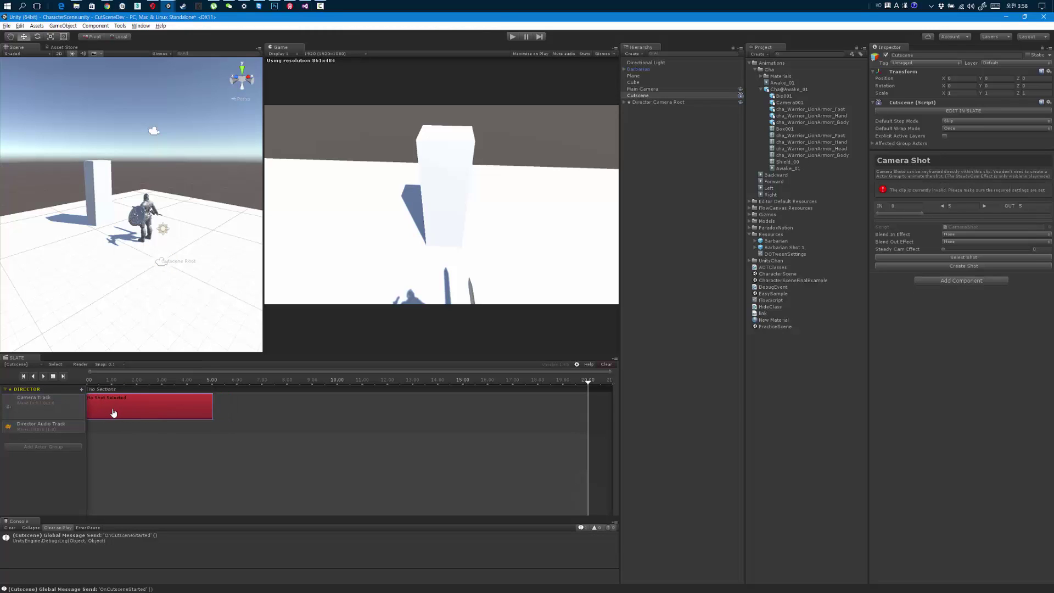
left_click(961, 266)
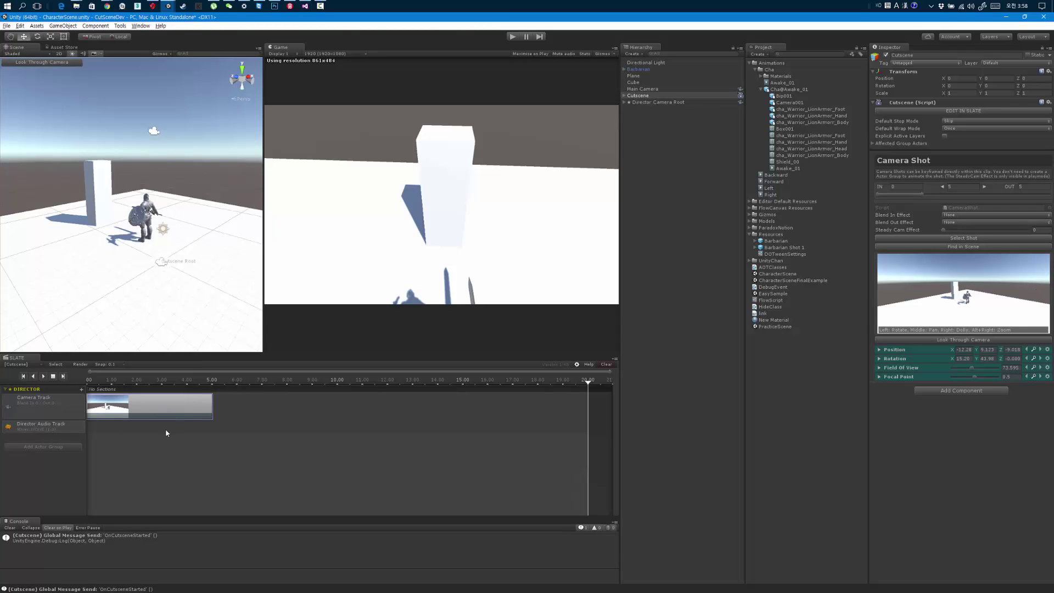
- Add a Barbarian actor group to the cutscene and delete the extra Barbarian Shot 1 group
left_click(43, 449)
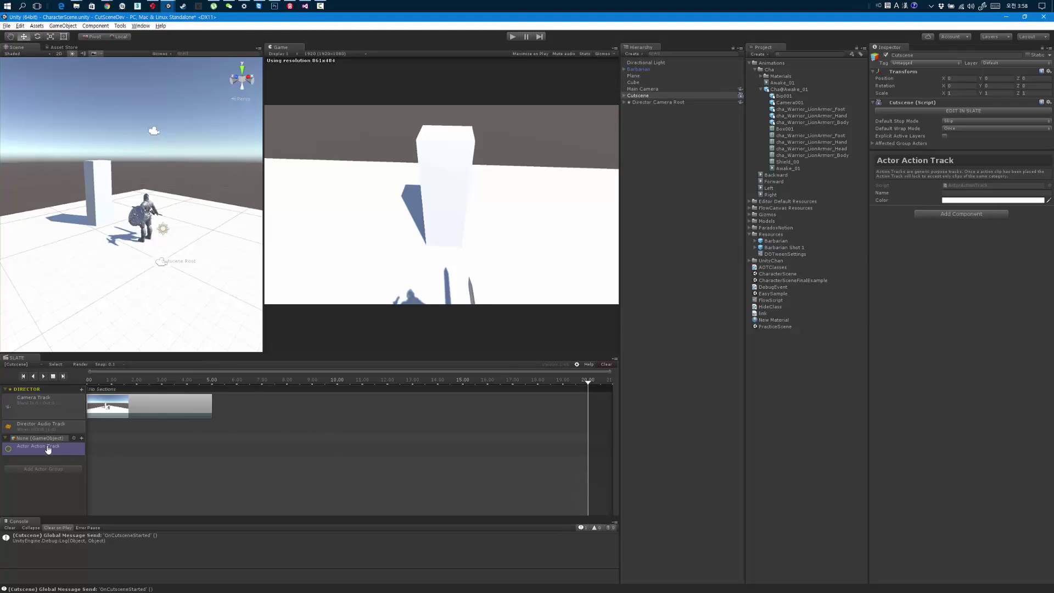
left_click_drag(316, 423, 47, 439)
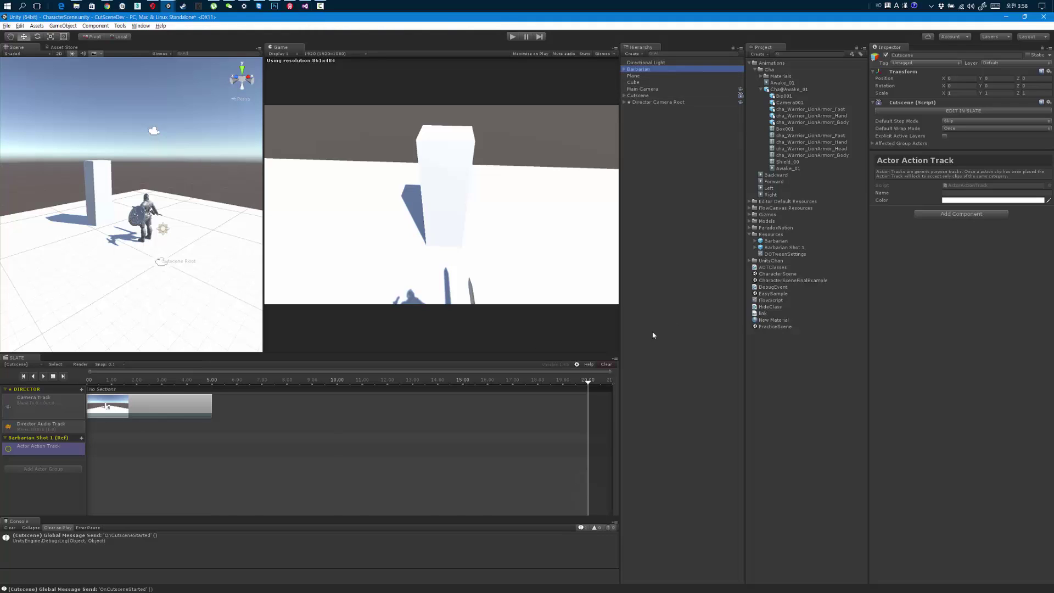
left_click_drag(35, 440, 34, 439)
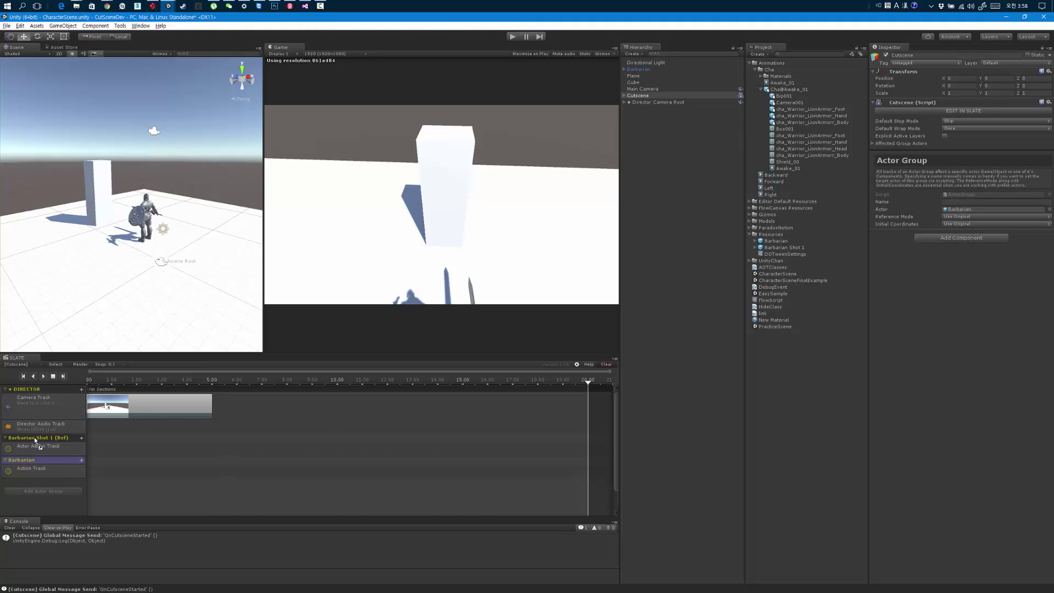
left_click(81, 437)
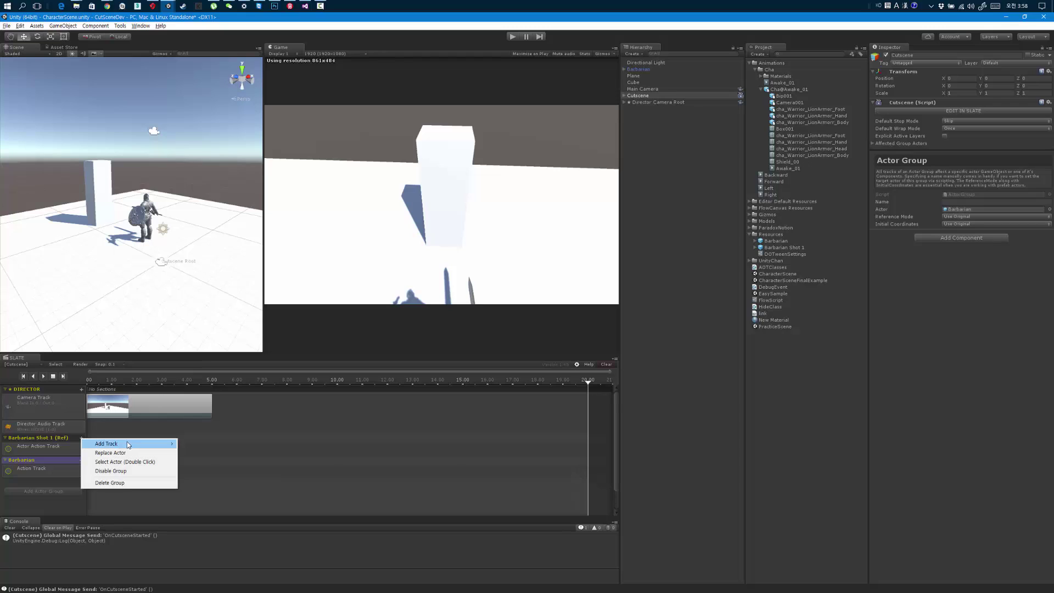
left_click(118, 482)
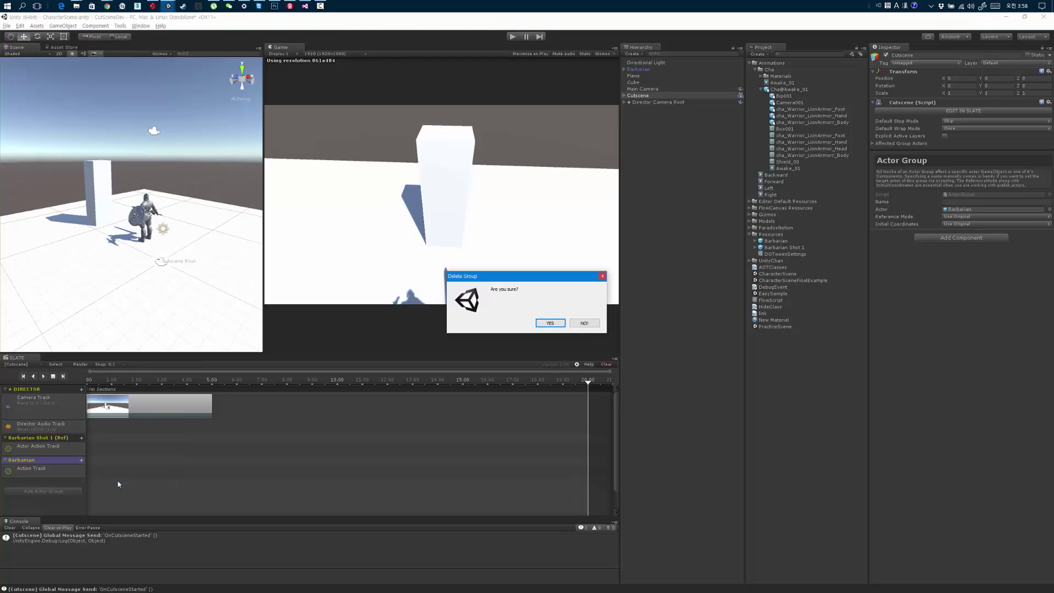
left_click(550, 322)
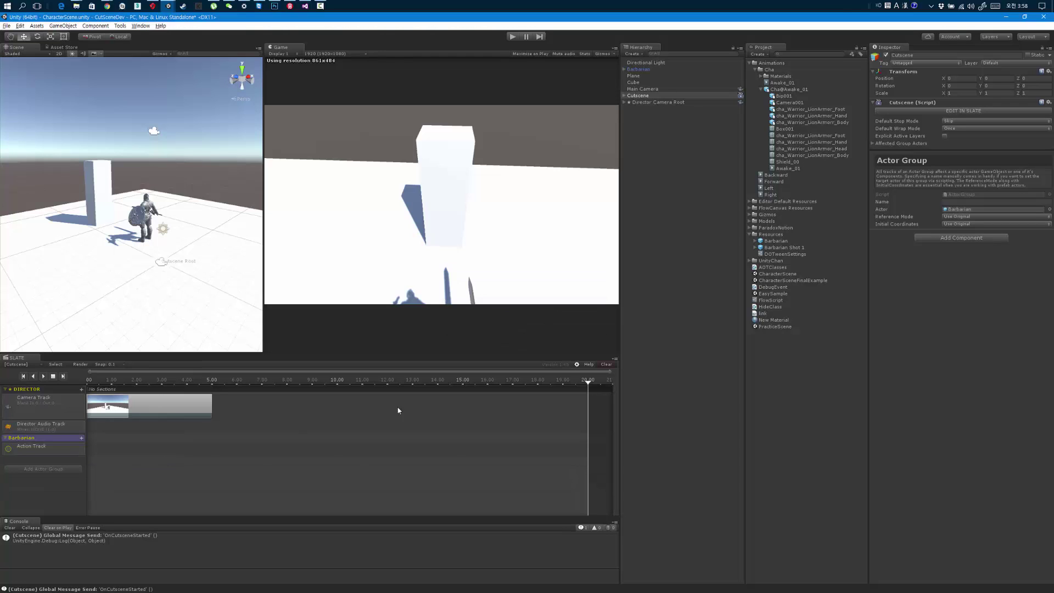
left_click(49, 449)
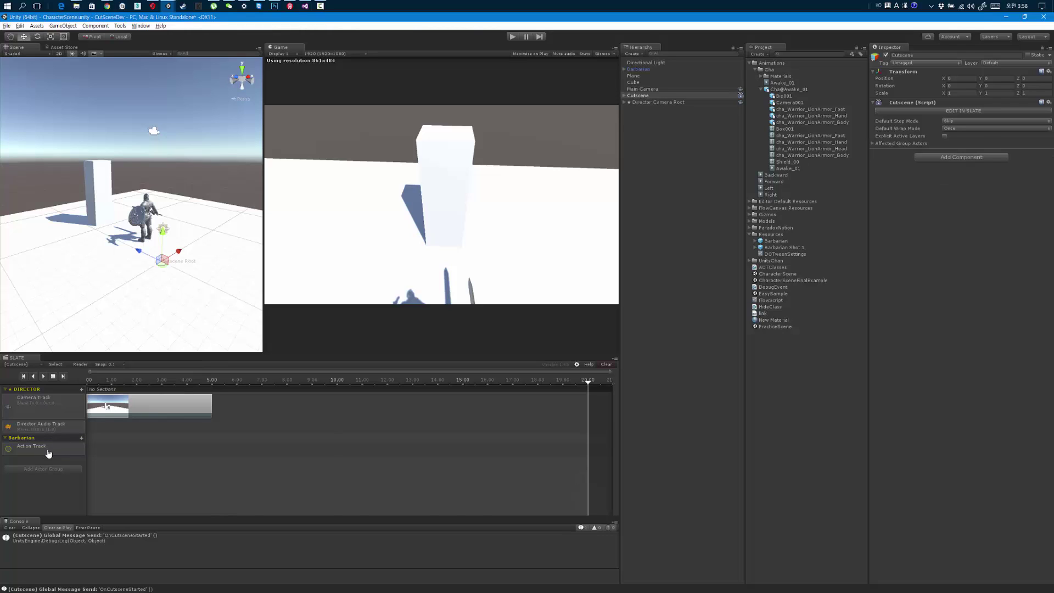
left_click(49, 441)
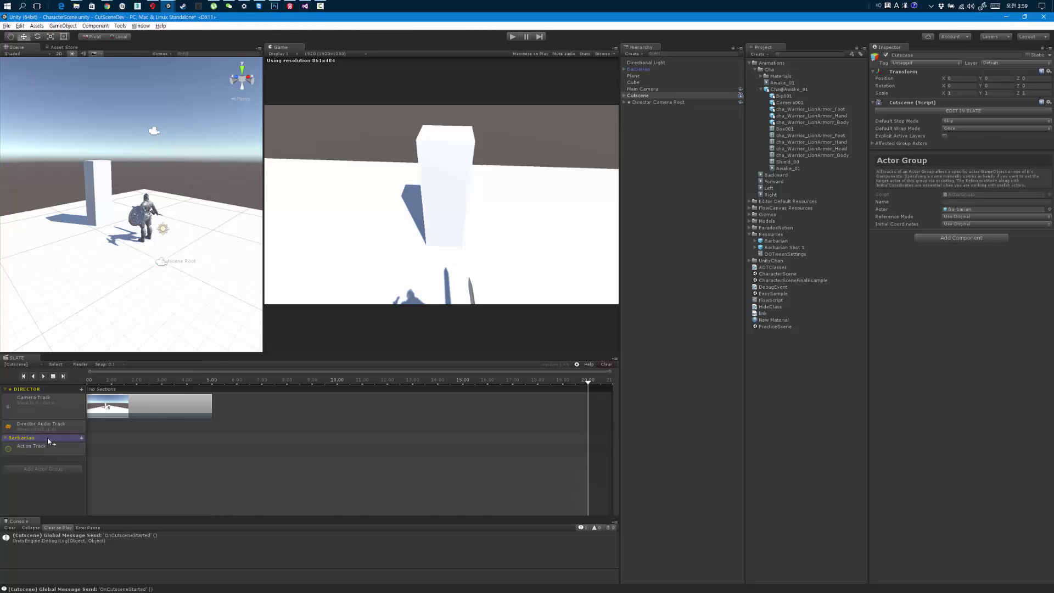
- Set the Barbarian's Position X and Z to 0 and apply the change to its prefab
left_click(638, 69)
left_click(975, 89)
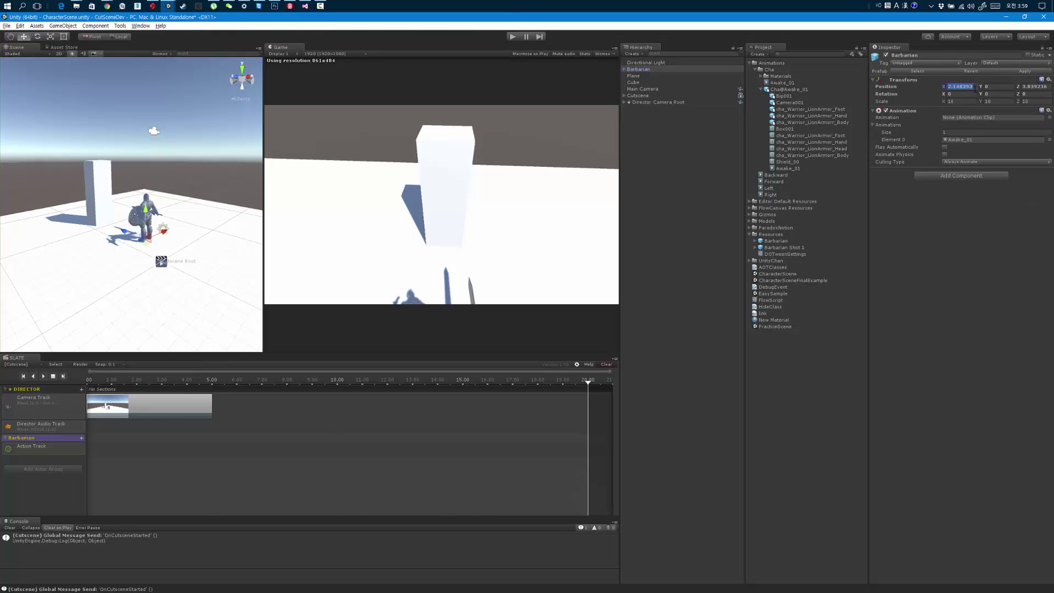
type("0")
key("Tab")
key("Tab")
type("0")
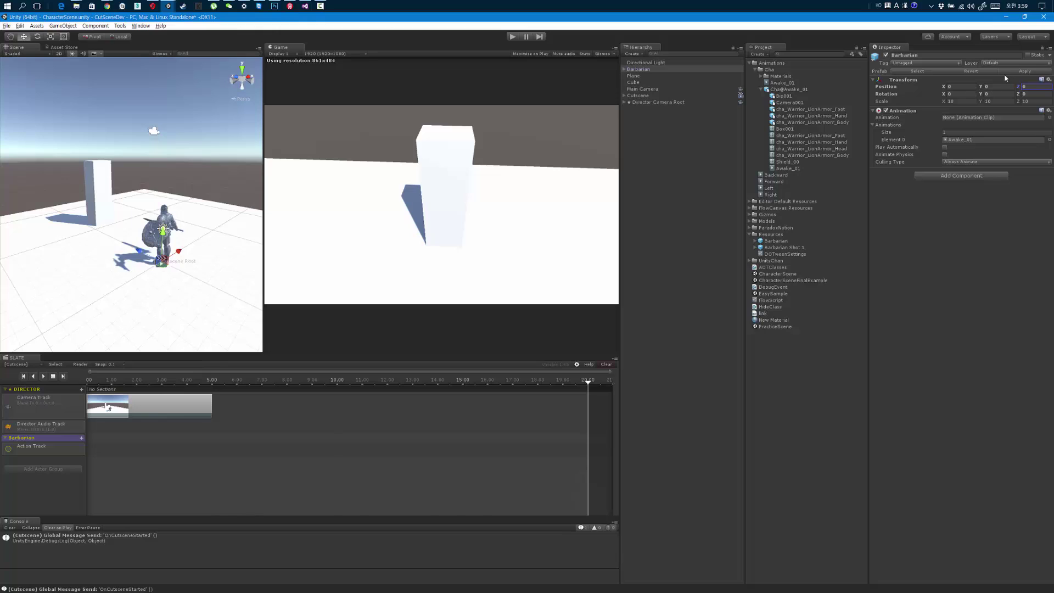
left_click(1018, 70)
left_click(55, 454)
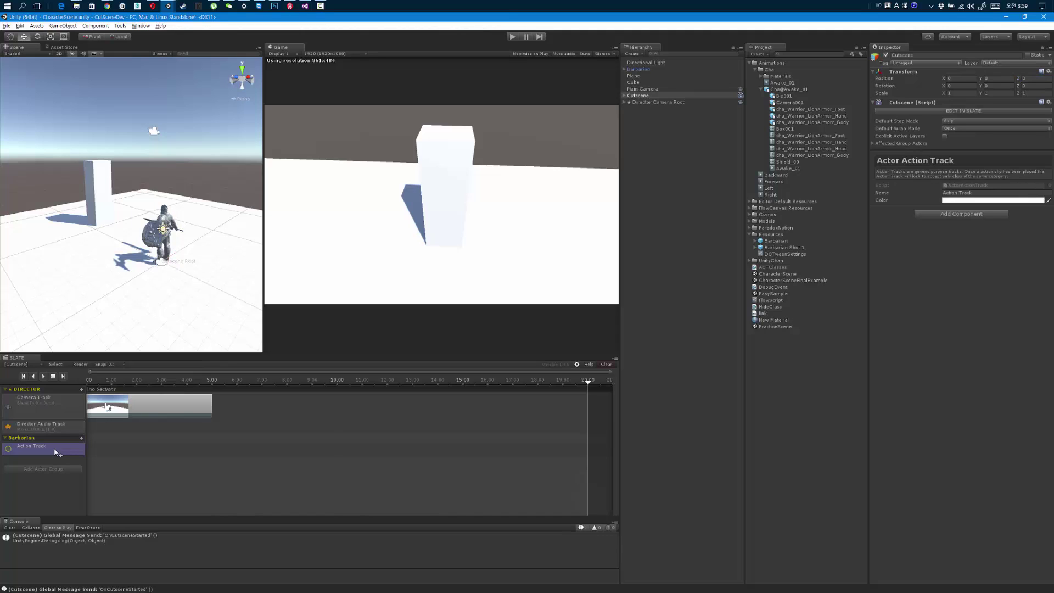
- Add an Animation Track to the Barbarian group with a full-length Awake_01 clip starting at 0
left_click(81, 440)
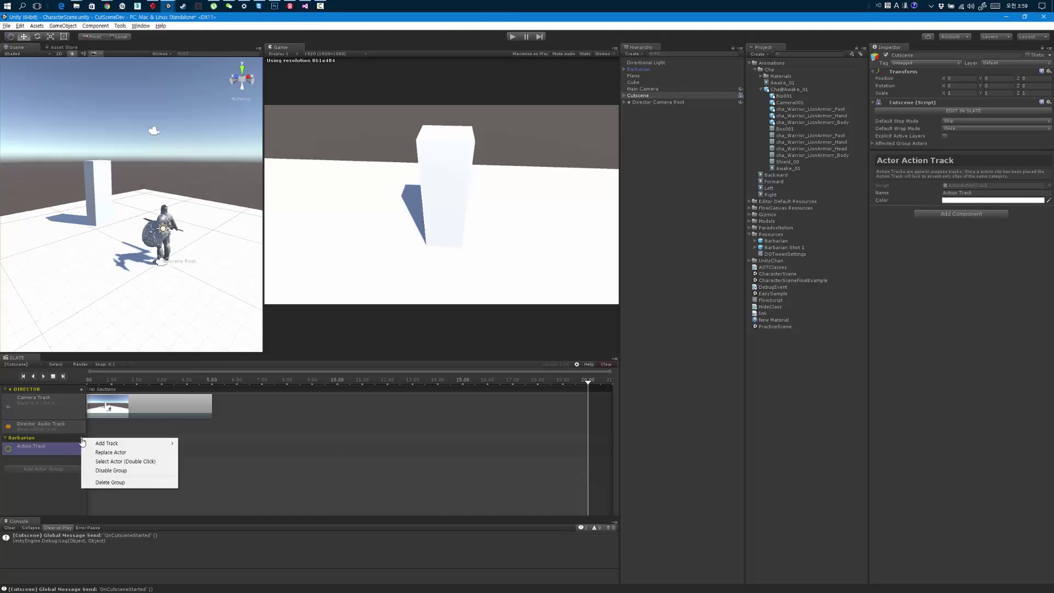
mouse_move(94, 443)
left_click(55, 453)
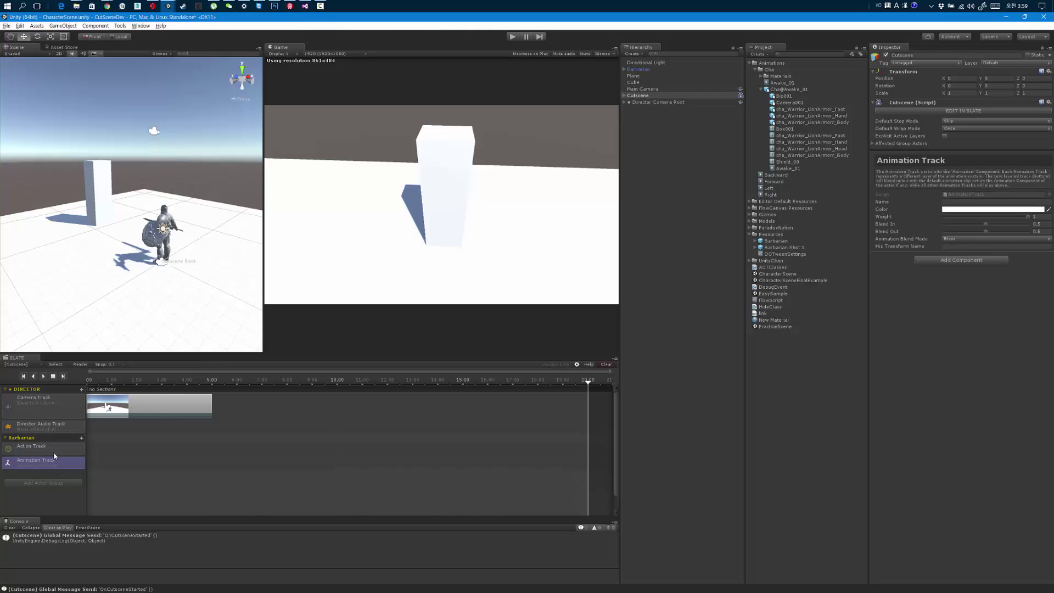
right_click(121, 462)
left_click(123, 464)
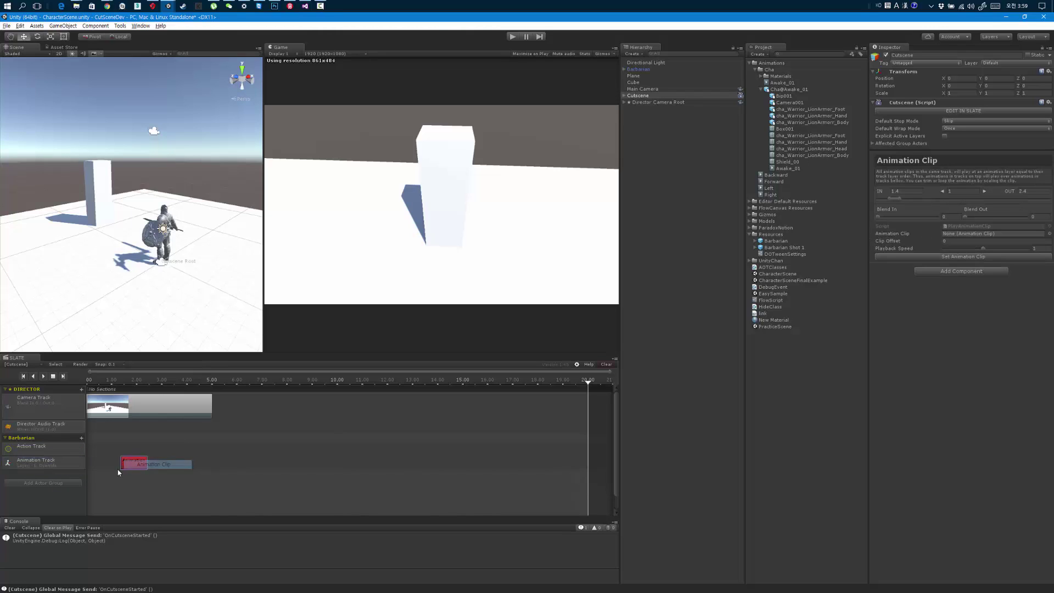
left_click_drag(99, 465, 91, 466)
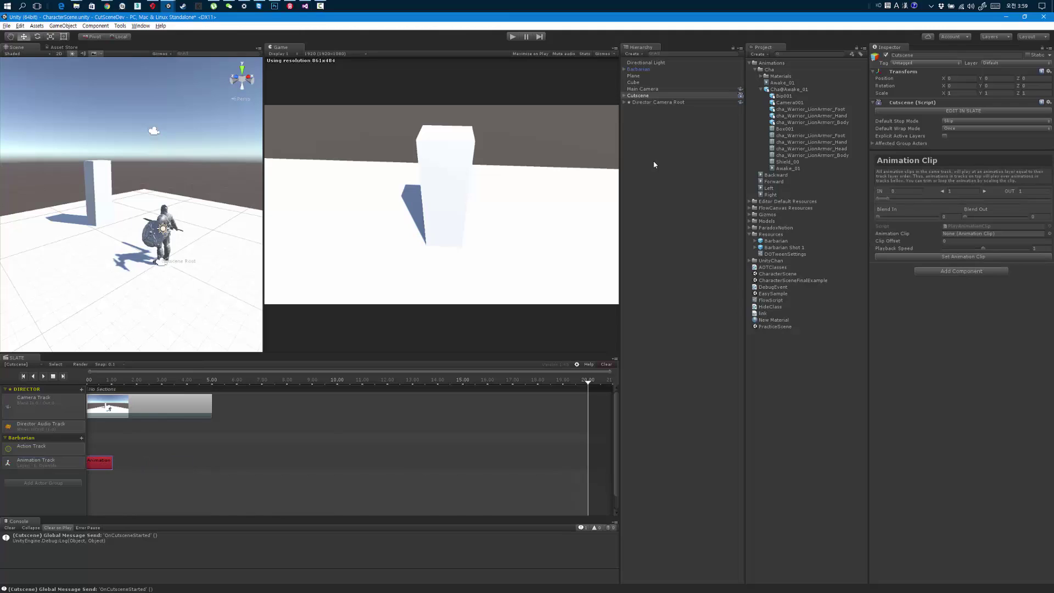
left_click_drag(961, 253, 968, 238)
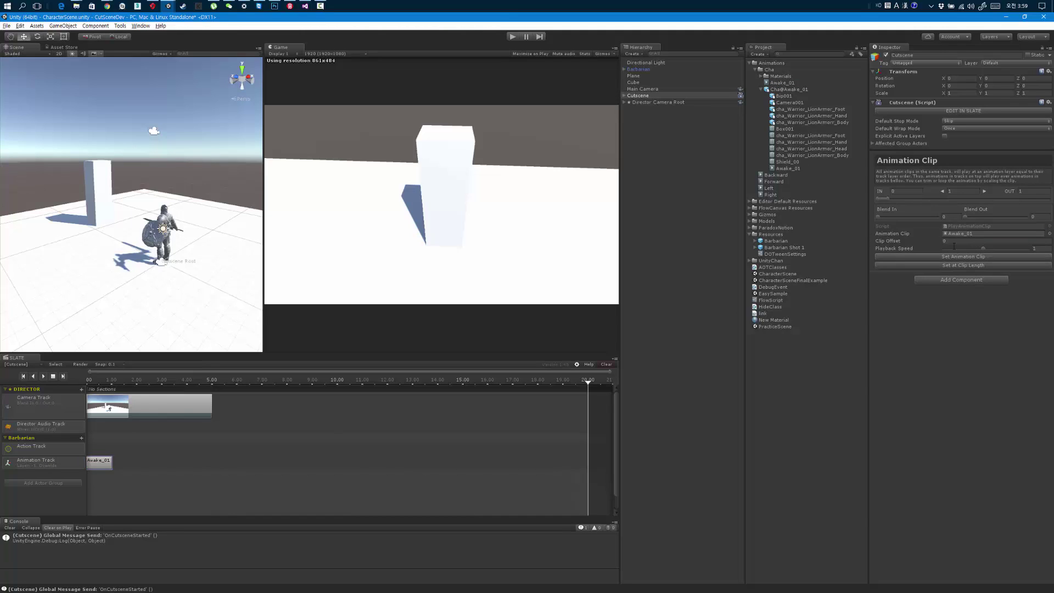
left_click(953, 266)
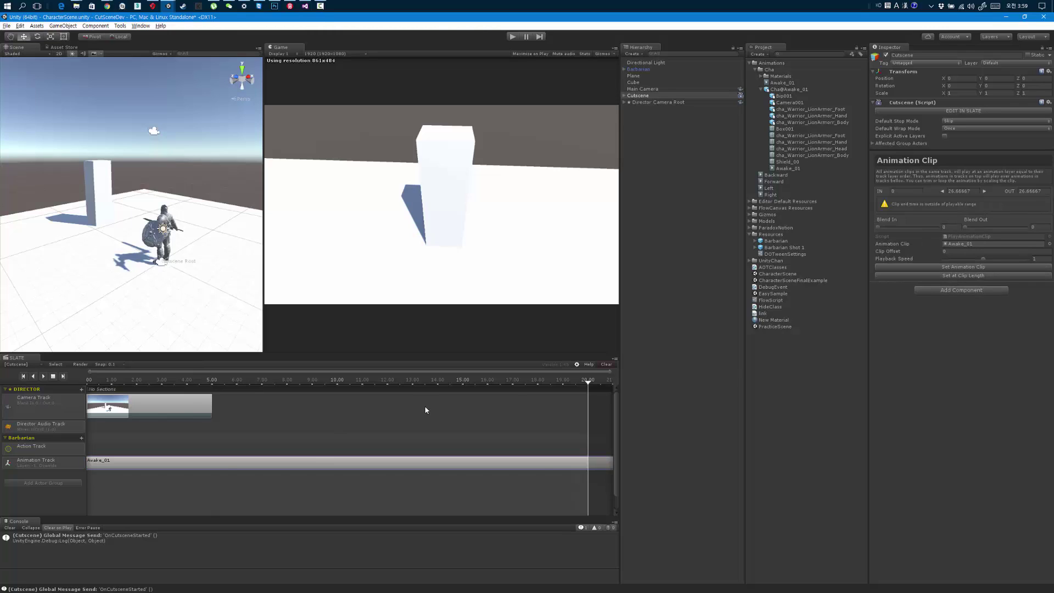
- Zoom the timeline out to Awake_01's end near 26.7 s, then reframe the clips
scroll(425, 406, "down", 3)
scroll(434, 417, "down", 1)
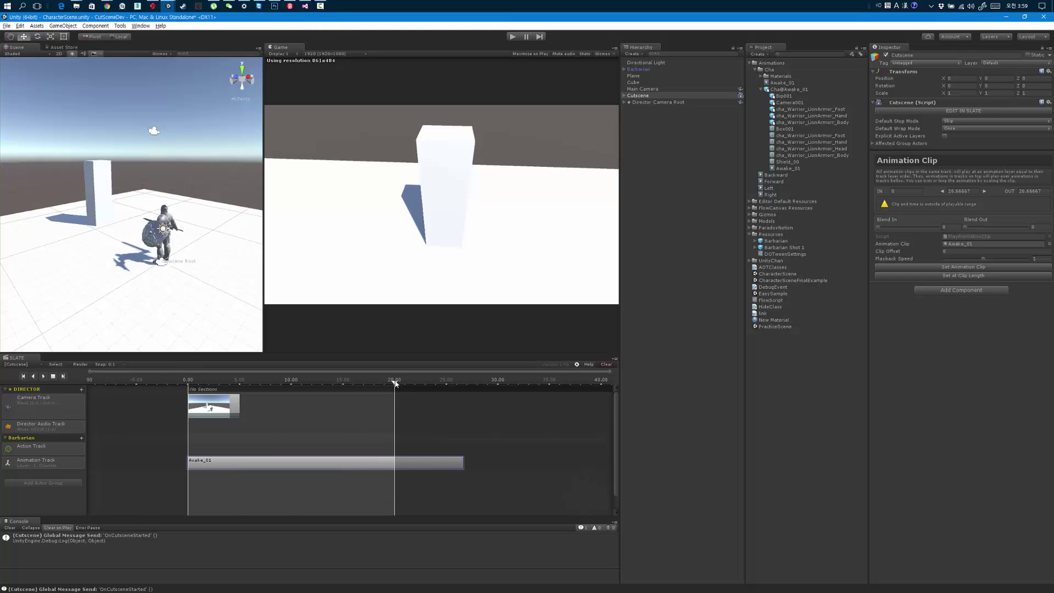
left_click_drag(394, 382, 464, 392)
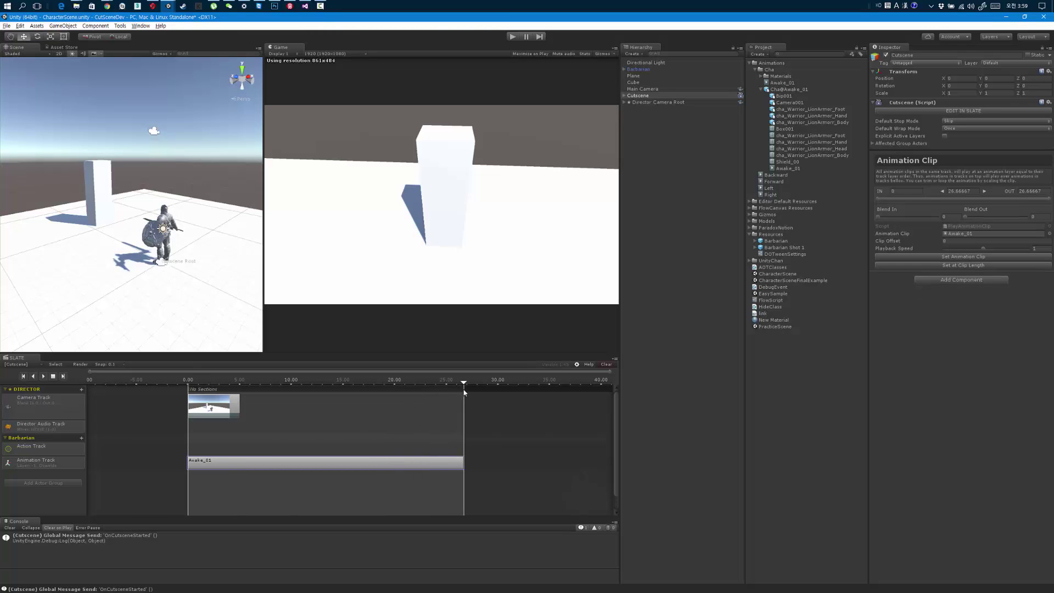
scroll(278, 427, "up", 2)
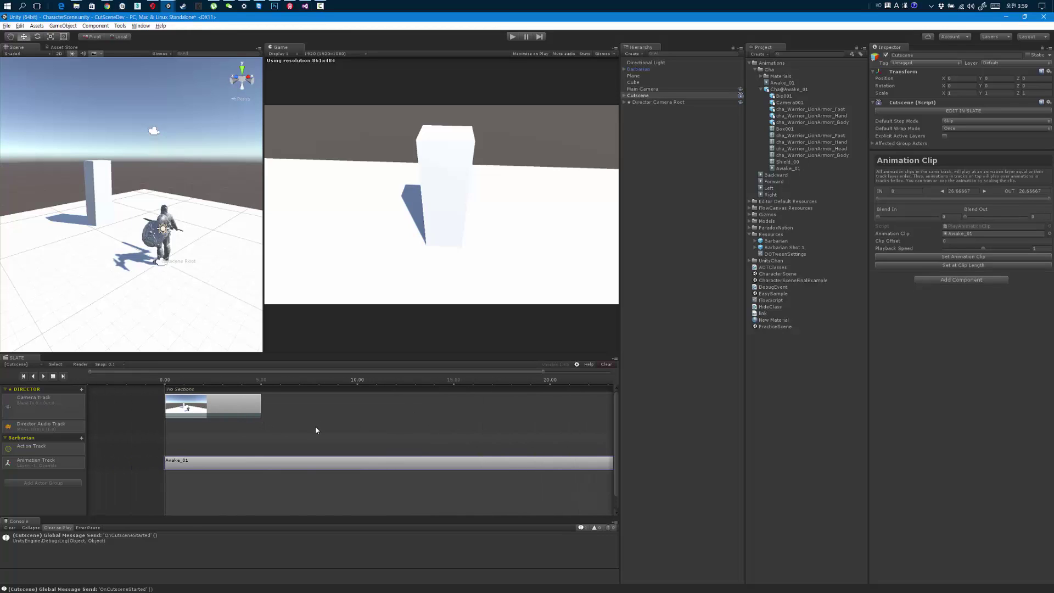
middle_click_drag(316, 426, 289, 424)
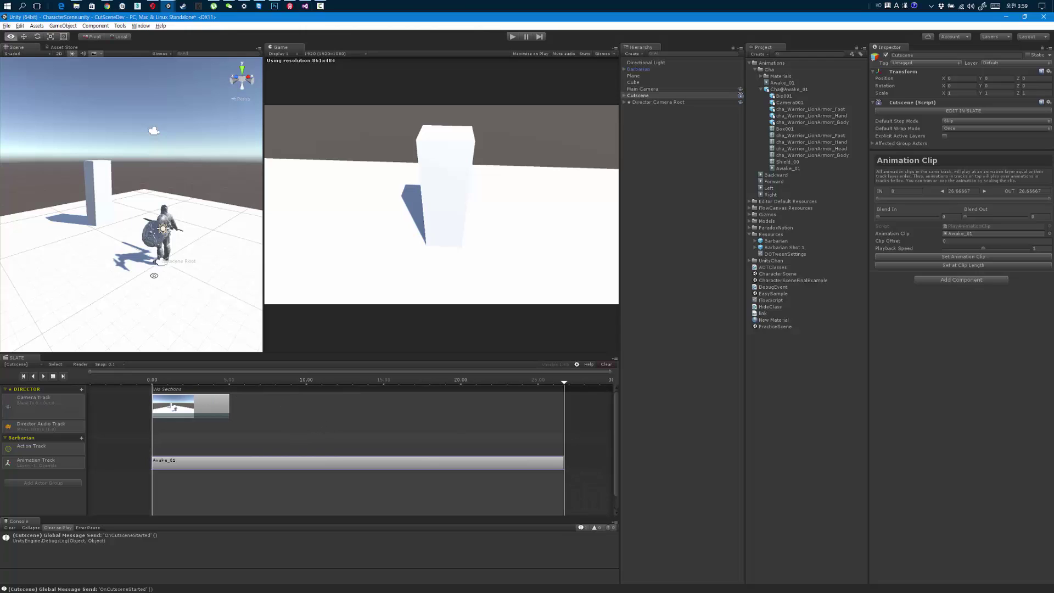
left_click_drag(149, 276, 116, 297, "alt")
- Preview the cutscene and stretch the camera shot to end at 8.4 s
key("space")
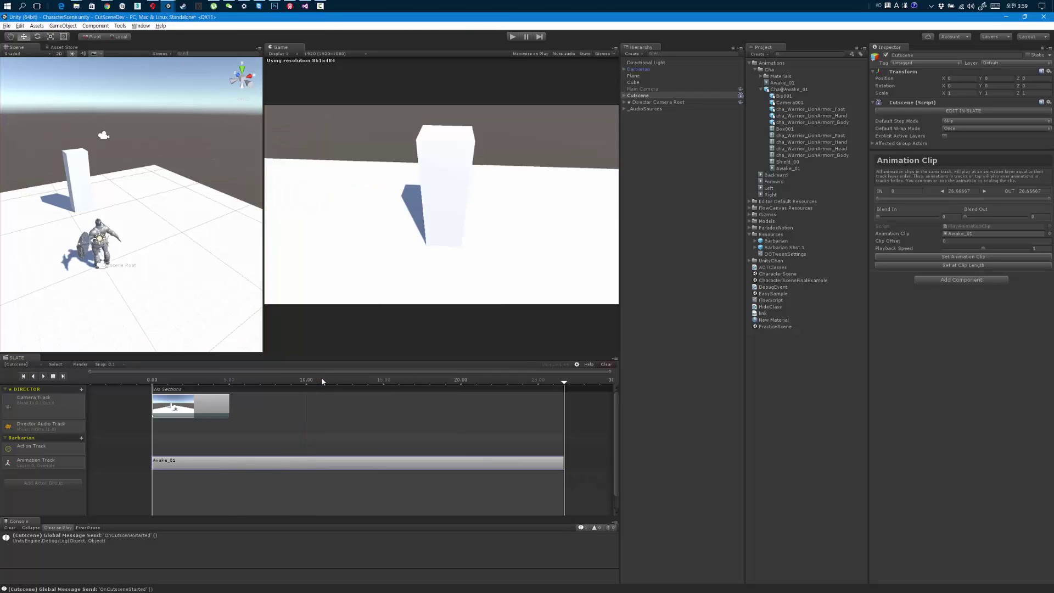
mouse_move(284, 379)
left_mouse_down()
mouse_move(193, 384)
mouse_move(281, 388)
left_mouse_up()
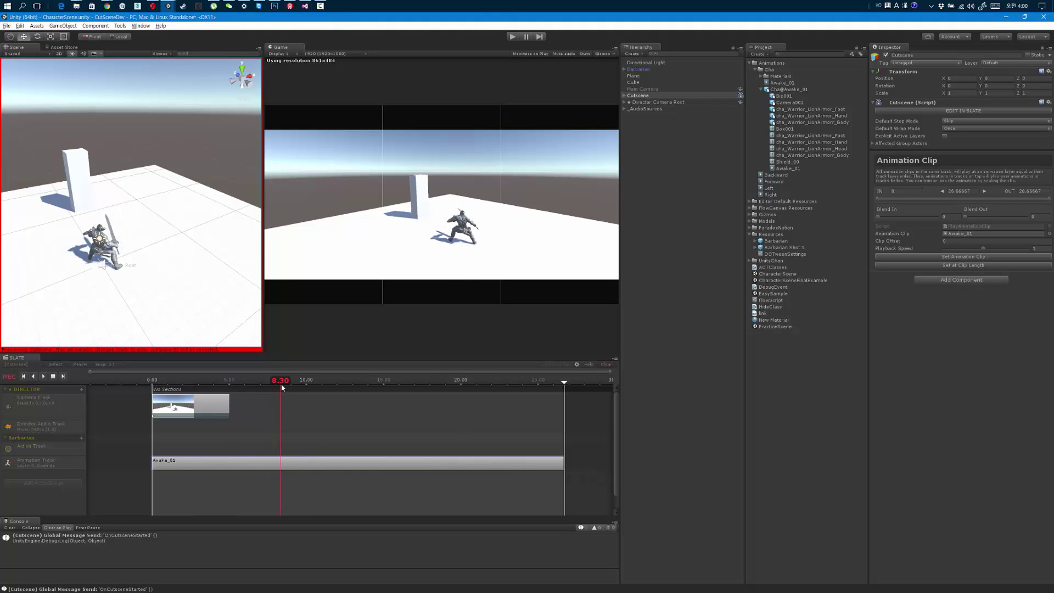
left_click_drag(281, 384, 282, 384)
left_click_drag(229, 407, 282, 410)
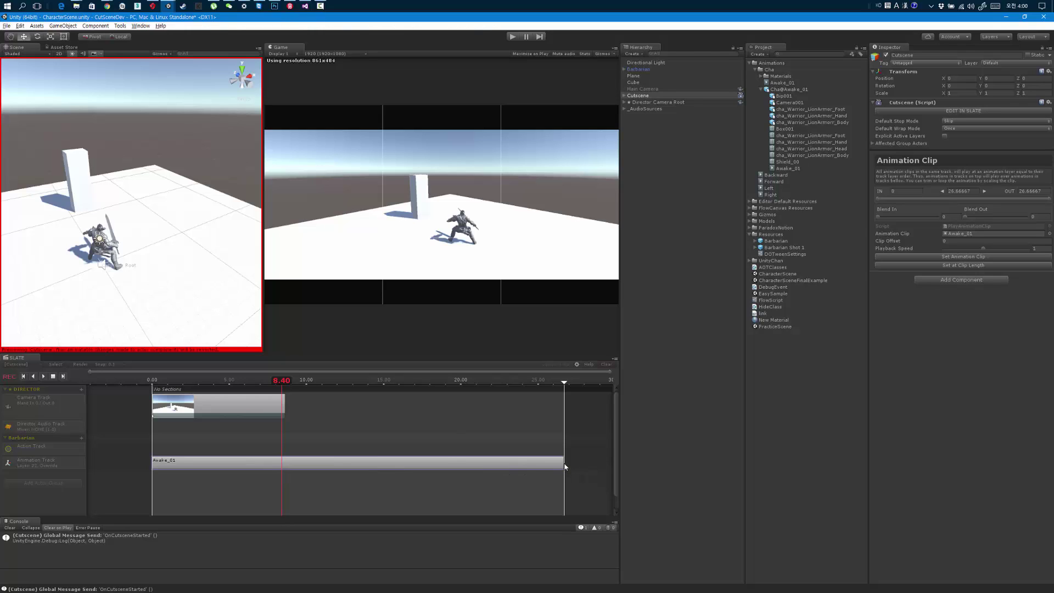
- Trim Awake_01 to end at 8.7 s, shorten the cutscene to about 8.6 s, and replay it
left_click_drag(565, 466, 284, 464)
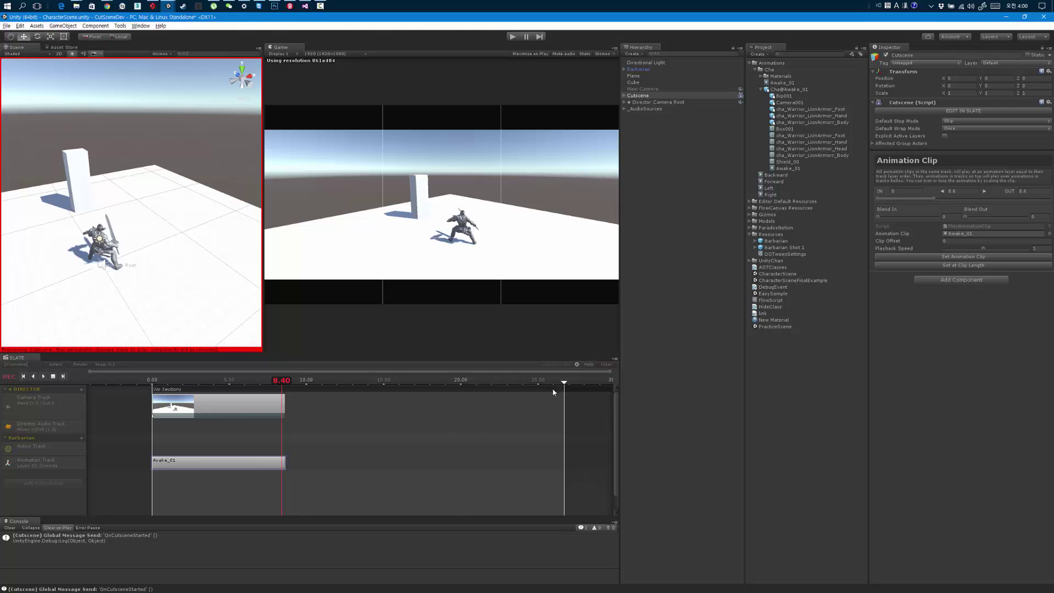
left_click_drag(563, 382, 285, 386)
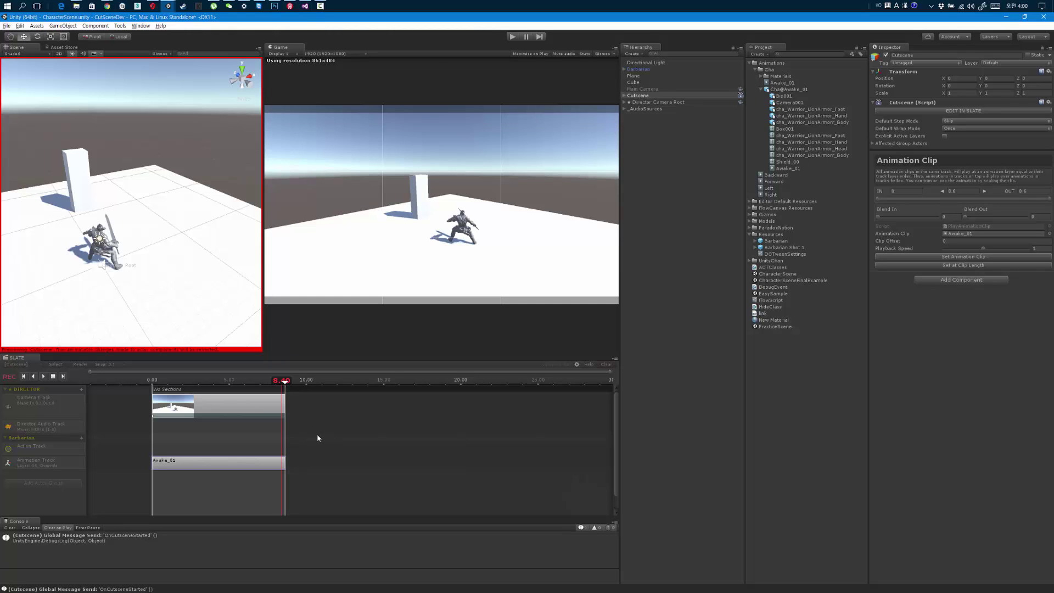
scroll(317, 438, "up", 3)
scroll(506, 445, "up", 3)
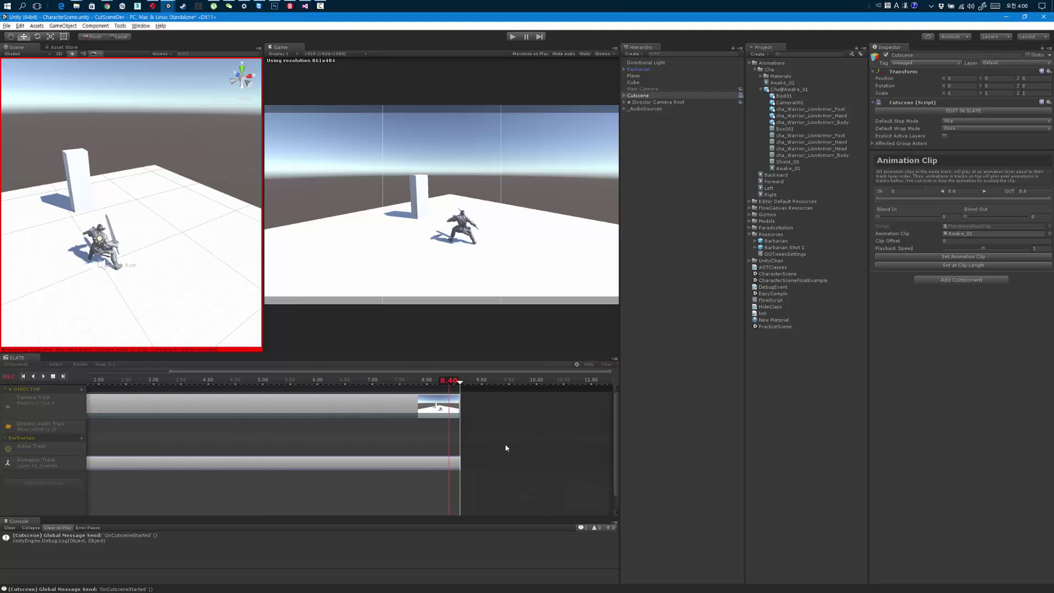
scroll(506, 448, "down", 3)
scroll(504, 448, "down", 1)
middle_click_drag(506, 454, 411, 445)
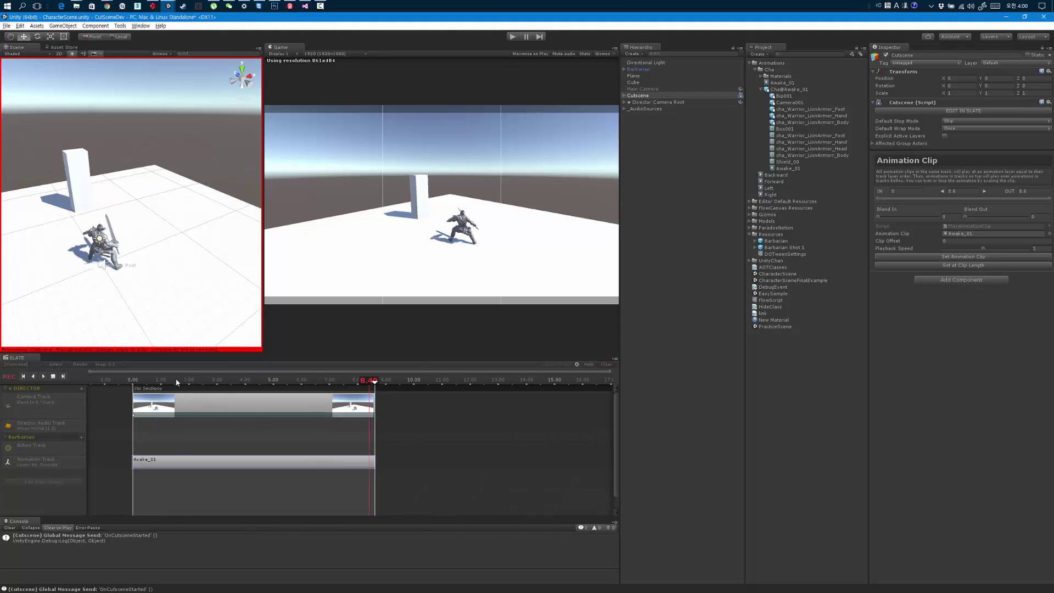
key("space")
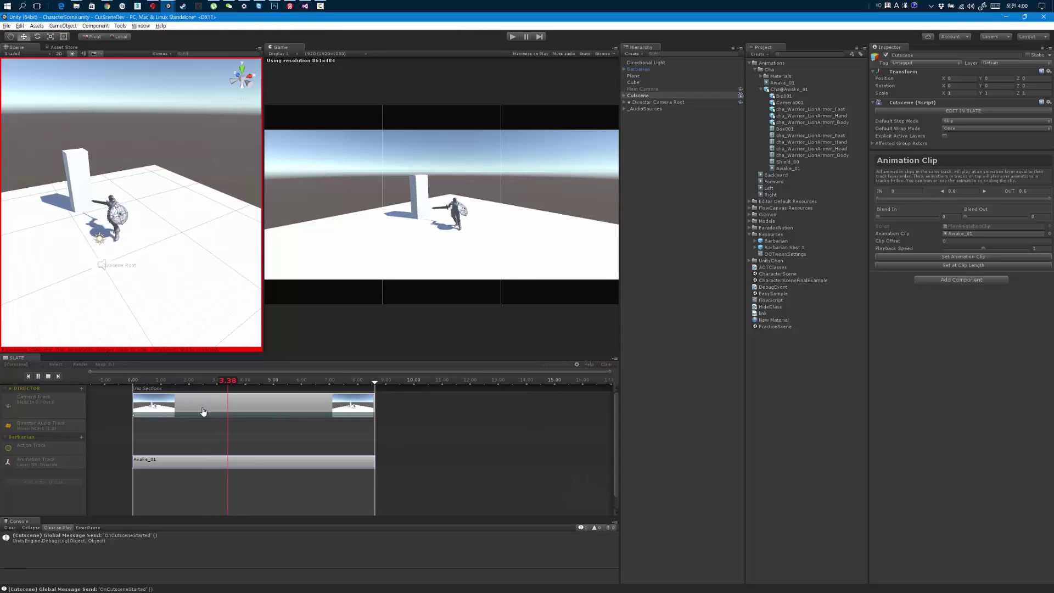
key("space")
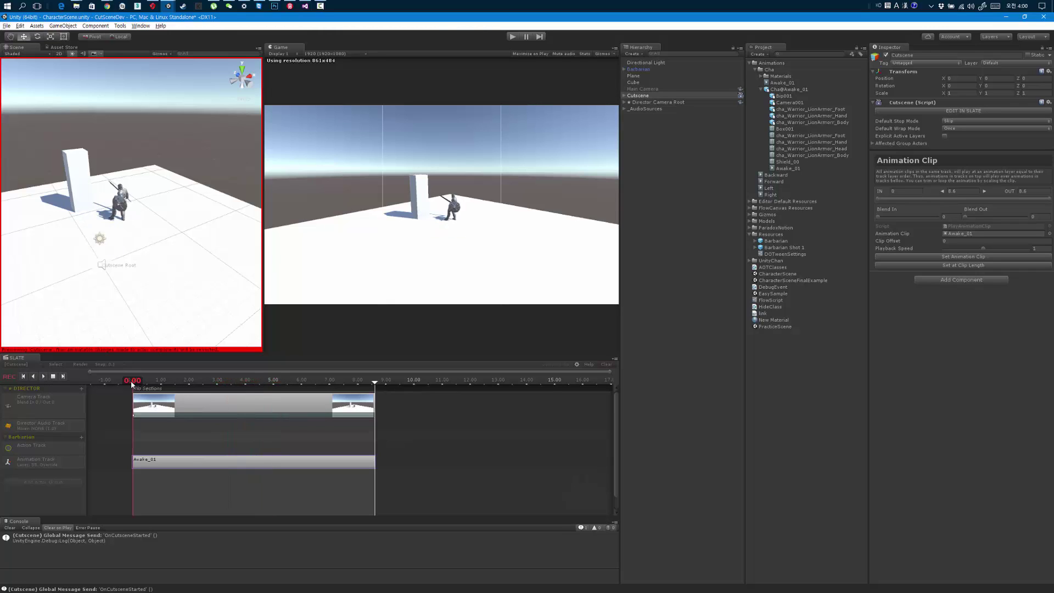
mouse_move(143, 384)
left_mouse_down()
mouse_move(159, 383)
mouse_move(132, 383)
left_mouse_up()
- Set the Camera Track's CineBox Fade Time to 0 and replay the preview
left_click(52, 377)
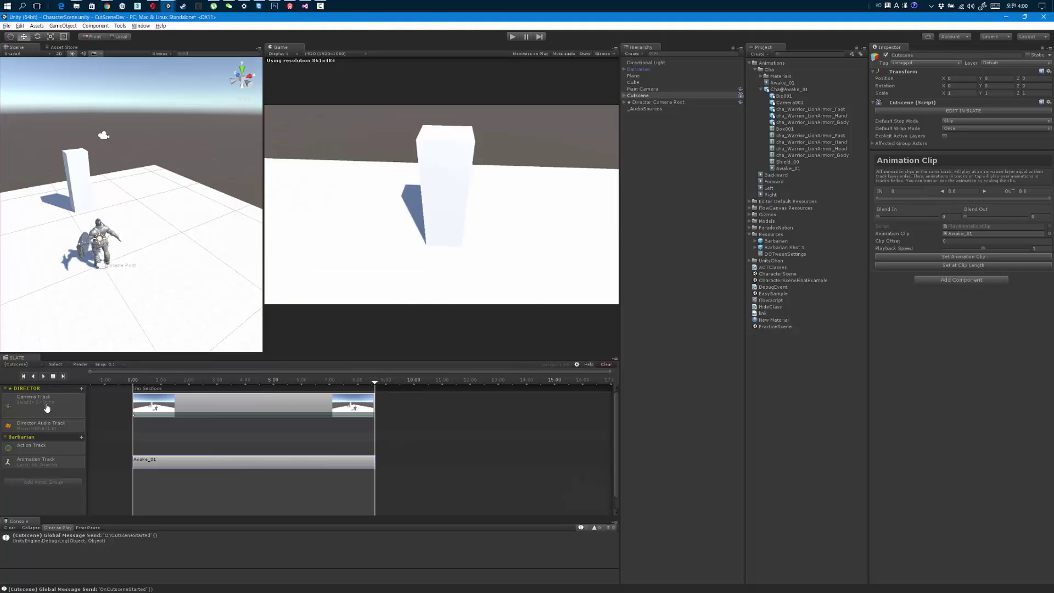
left_click(39, 406)
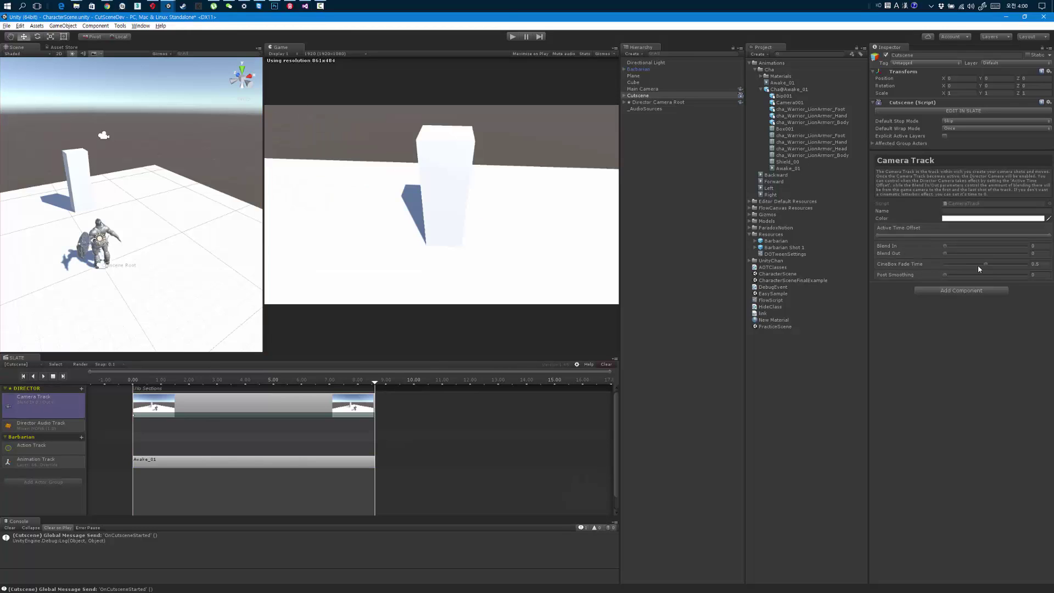
left_click_drag(985, 265, 911, 265)
left_click(187, 439)
key("space")
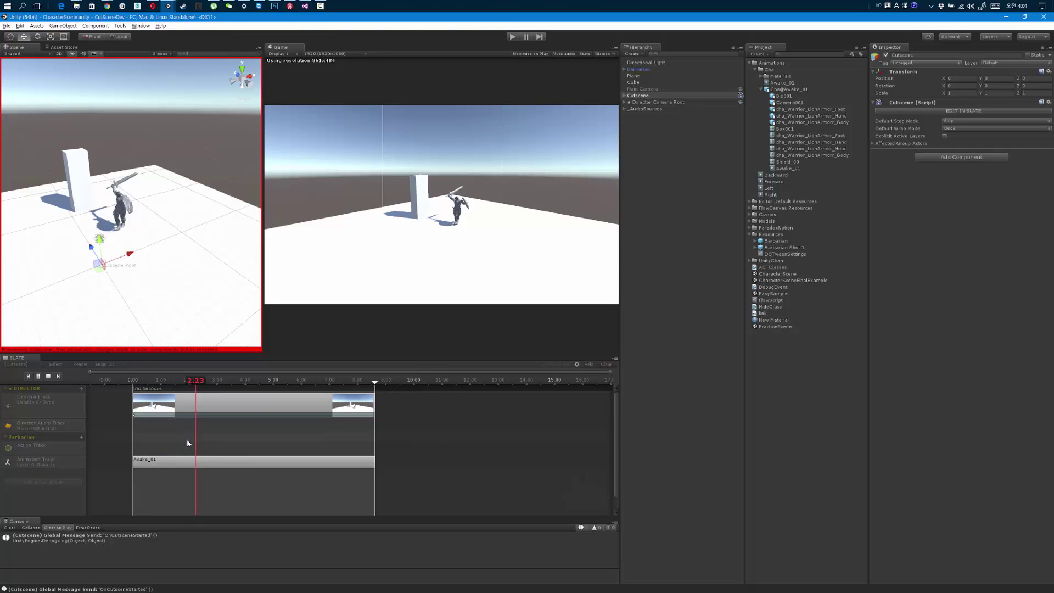
key("space")
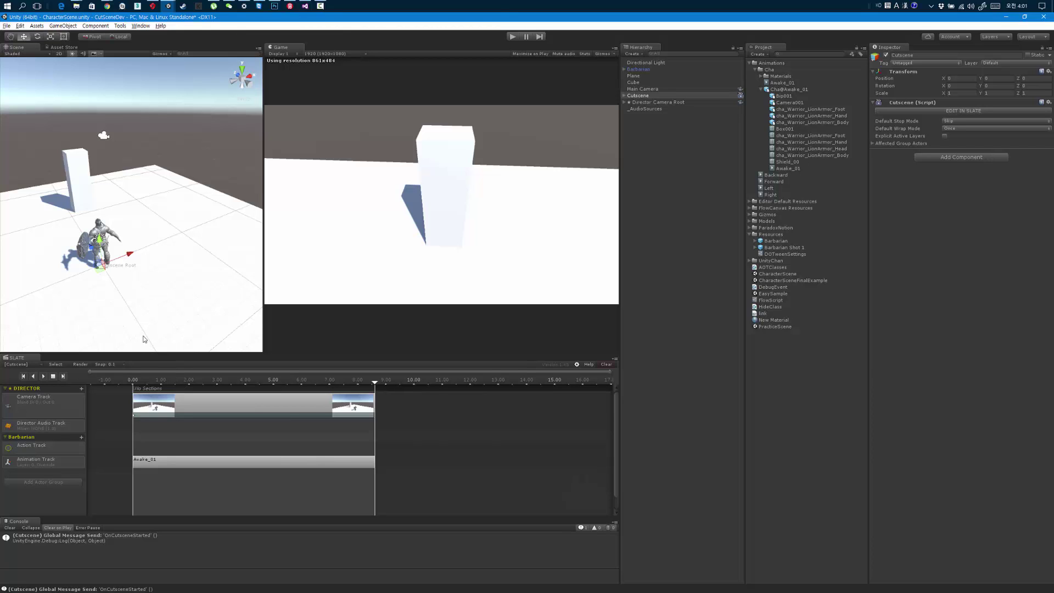
left_click_drag(140, 286, 110, 302, "alt")
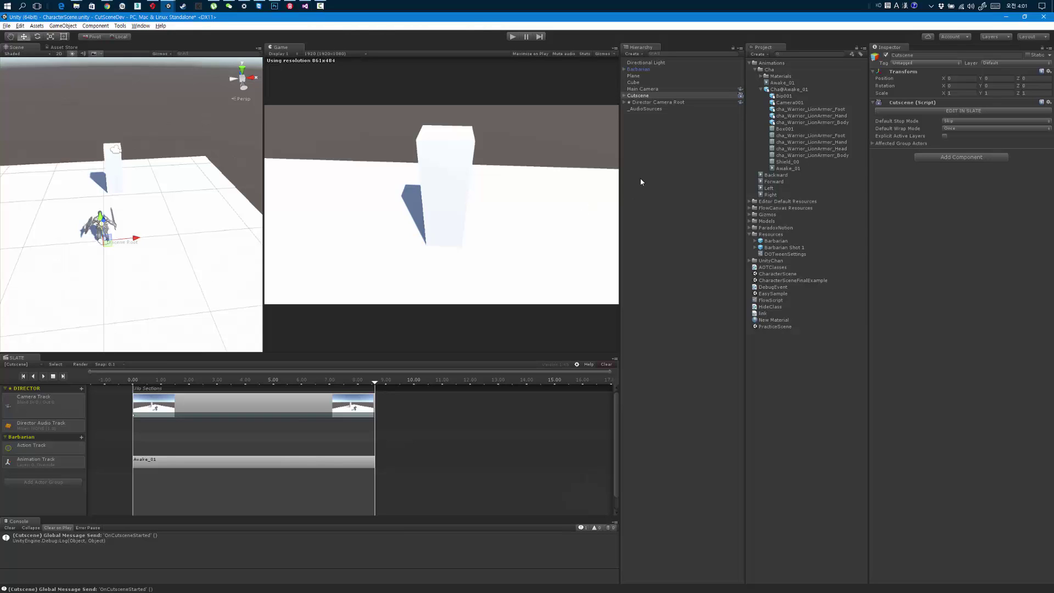
- Select the Barbarian actor group and enter 'PC character' in its Name field
left_click(45, 446)
left_click(47, 438)
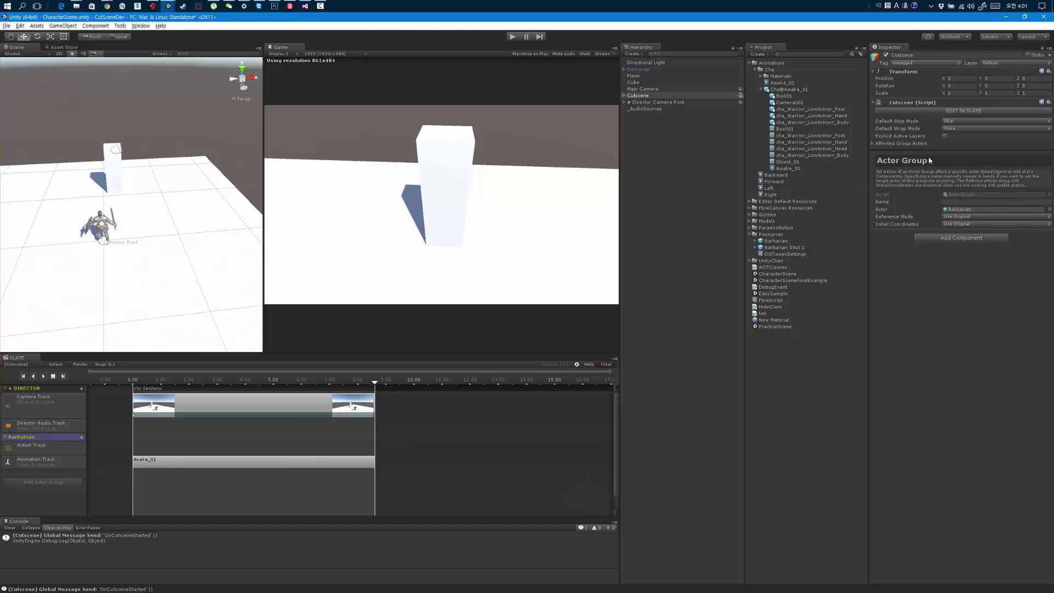
left_click(957, 202)
type("B")
key("BackSpace")
type("Cha")
key("BackSpace")
key("BackSpace")
key("BackSpace")
type("P")
left_click(958, 290)
mouse_move(164, 258)
left_mouse_down("alt")
mouse_move(194, 256)
mouse_move(158, 262)
left_mouse_up("alt")
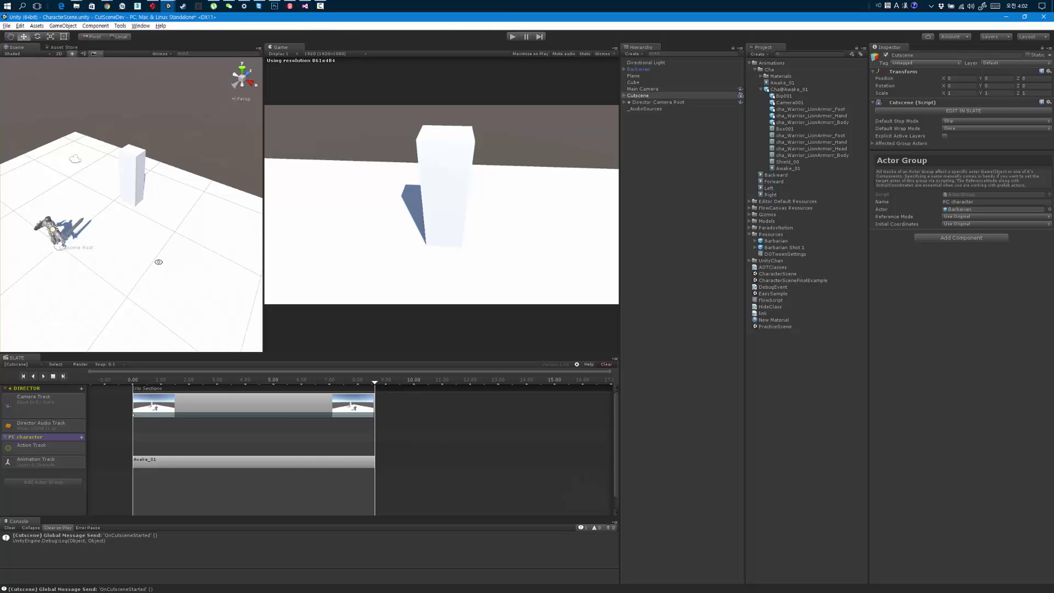
- Set Reference Mode to Use Instance Hide Original and Initial Coordinates to Use Local
left_click_drag(159, 262, 177, 250, "alt")
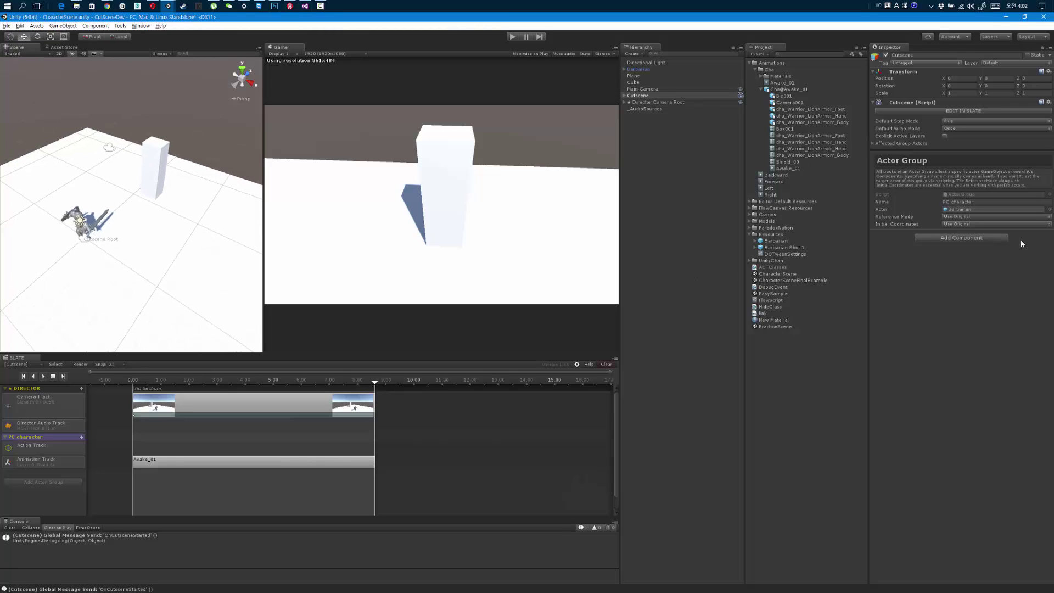
left_click(963, 217)
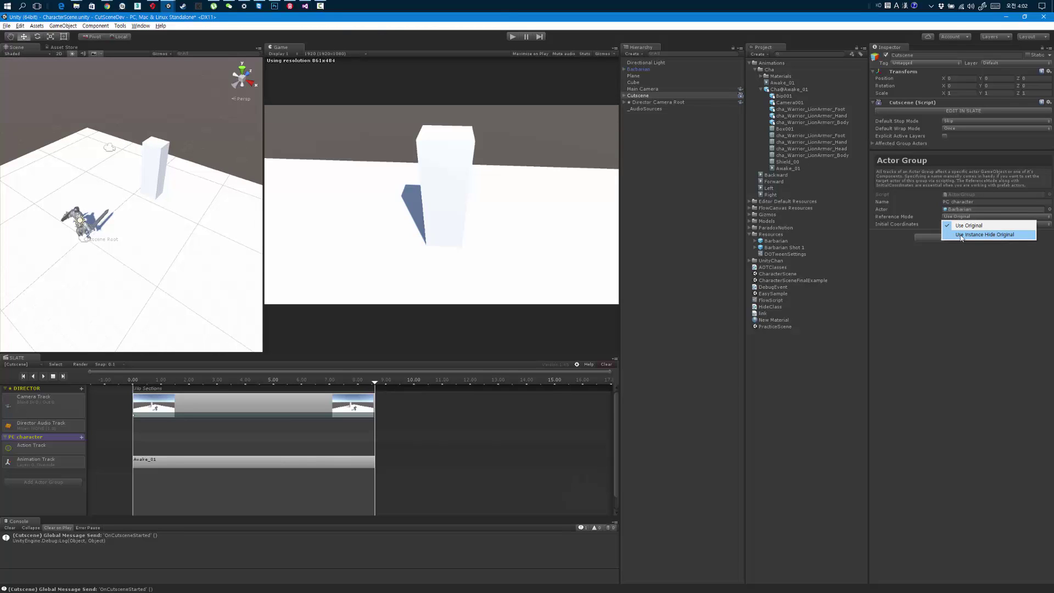
left_click(979, 236)
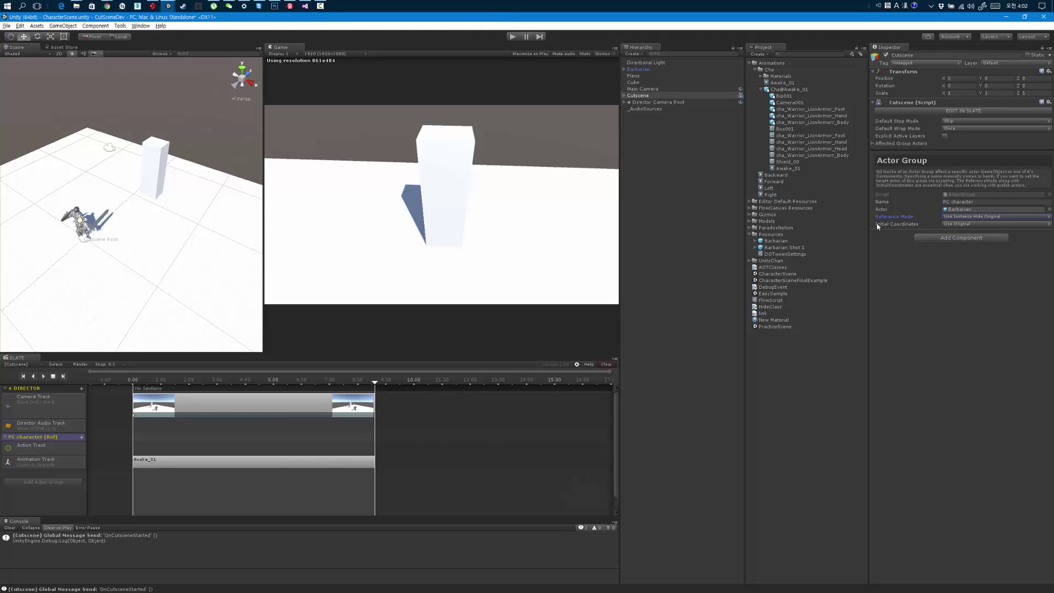
left_click(966, 223)
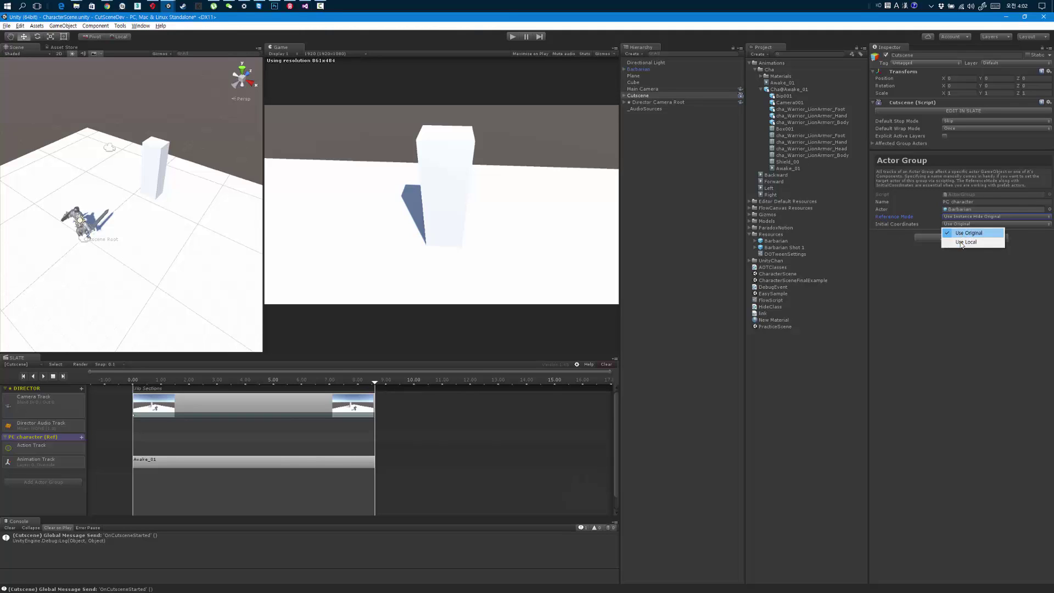
left_click(961, 242)
- Frame the character in the scene view and play the cutscene preview
key("q")
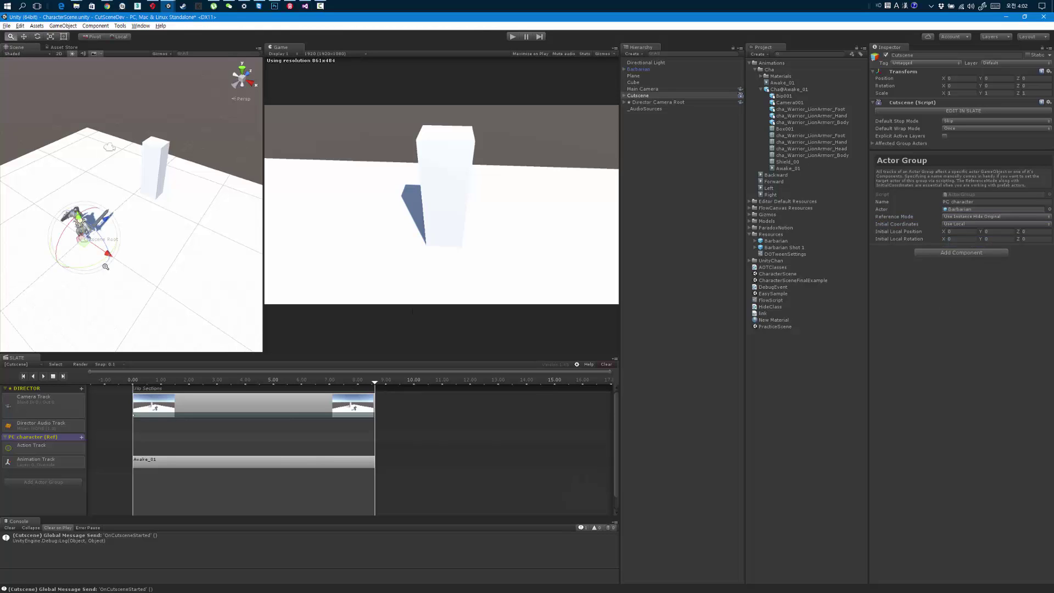
scroll(134, 250, "up", 3)
left_click_drag(134, 251, 146, 243)
key("w")
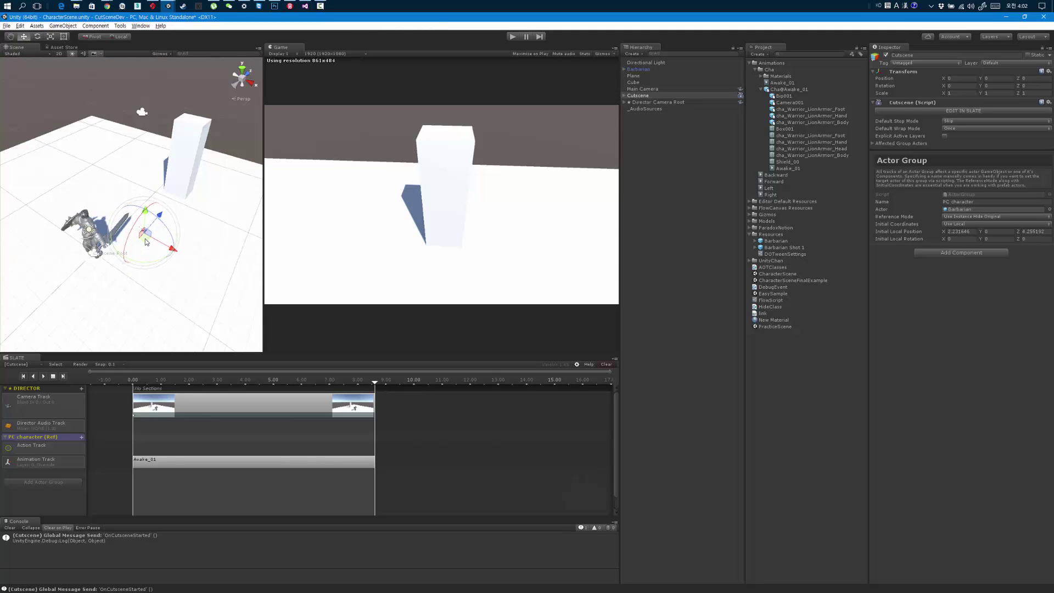
left_click_drag(201, 262, 182, 278, "alt")
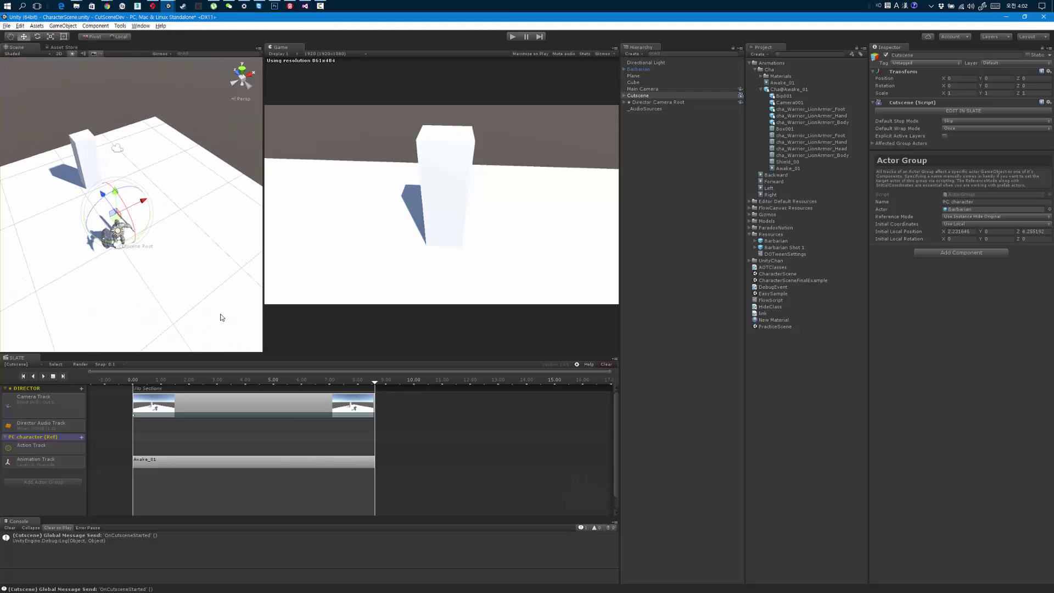
key("space")
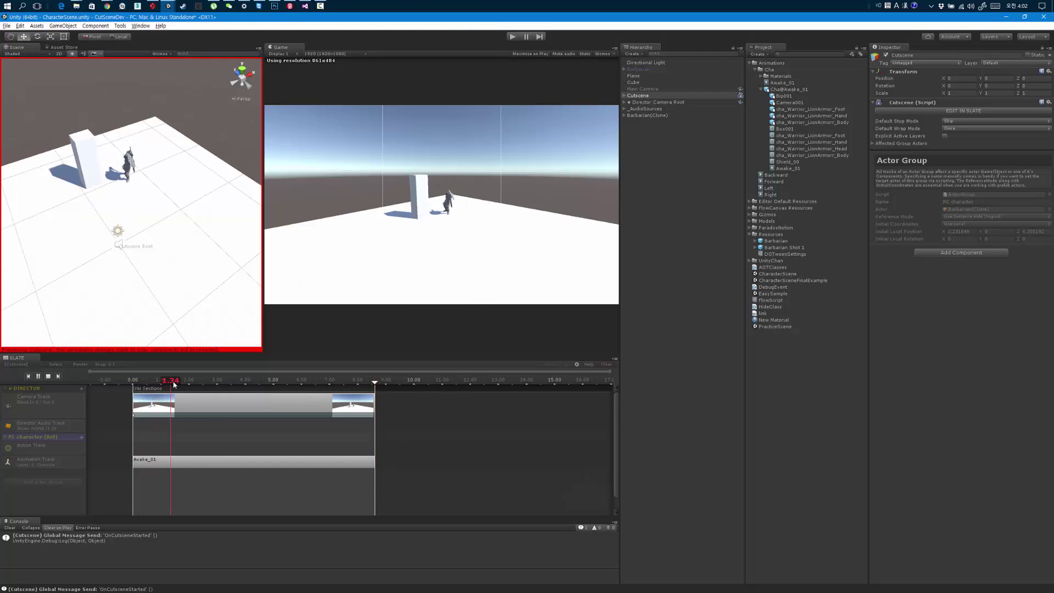
- Rewind the cutscene, scrub briefly into it and back, then exit the preview
left_click(132, 384)
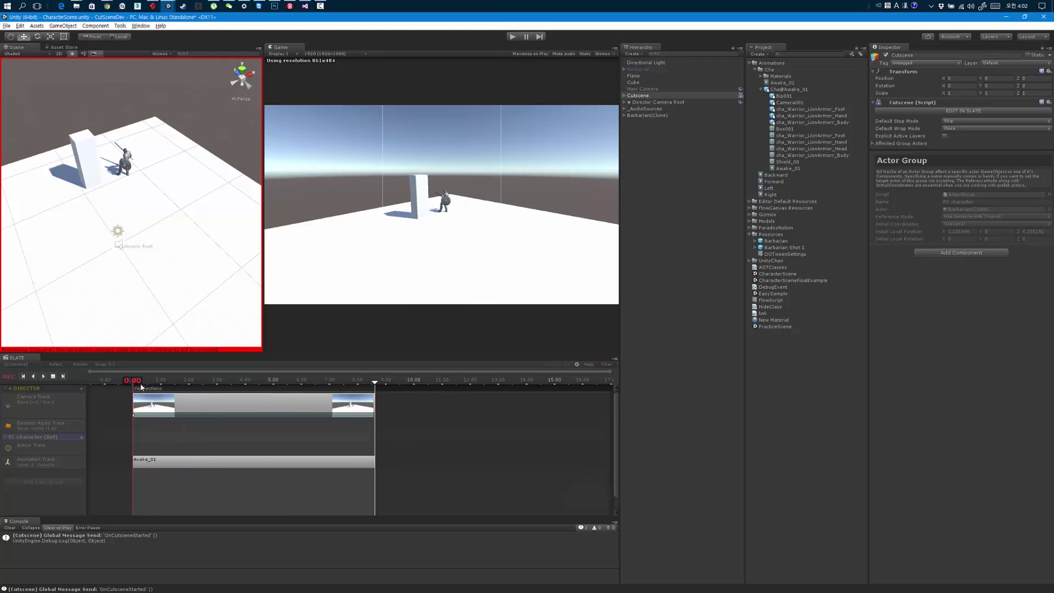
left_click_drag(133, 386, 168, 383)
left_click_drag(290, 382, 131, 387)
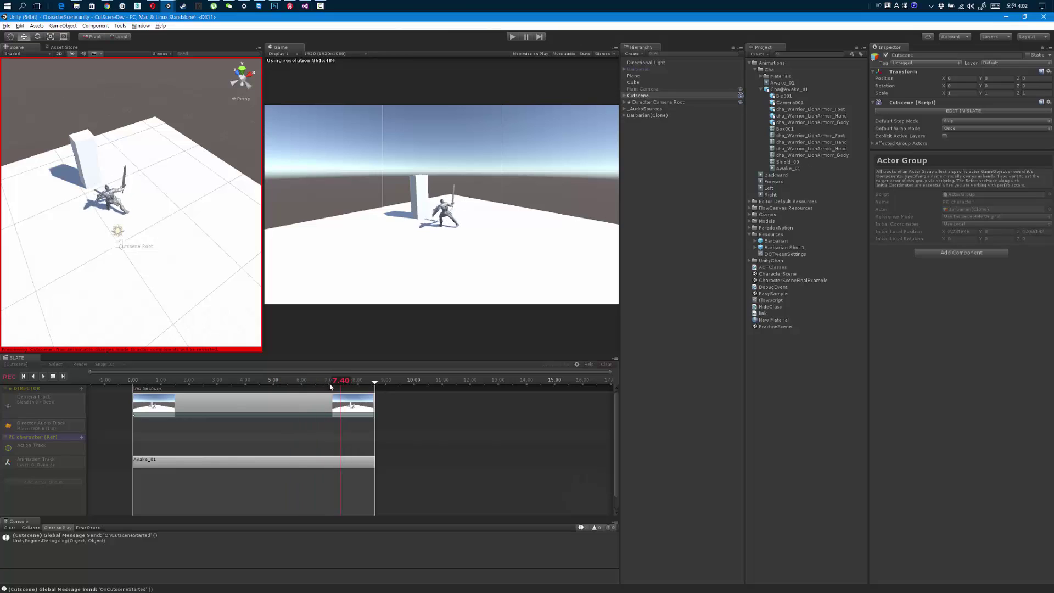
left_click(53, 375)
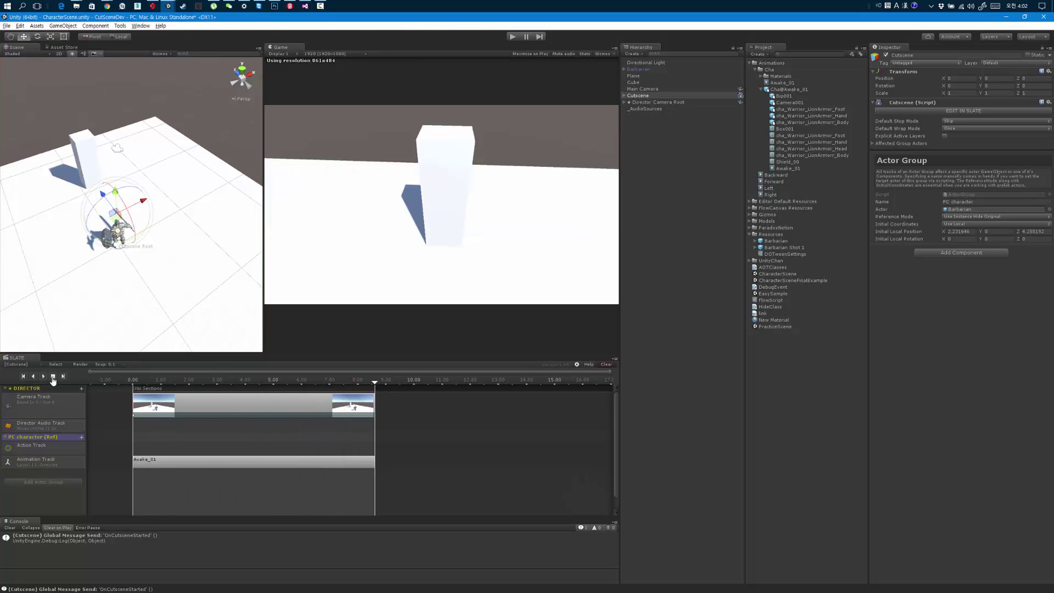
- Orbit the Scene view around the character and start the cutscene preview playback
mouse_move(145, 261)
left_mouse_down("alt")
mouse_move(124, 268)
mouse_move(97, 211)
left_mouse_up("alt")
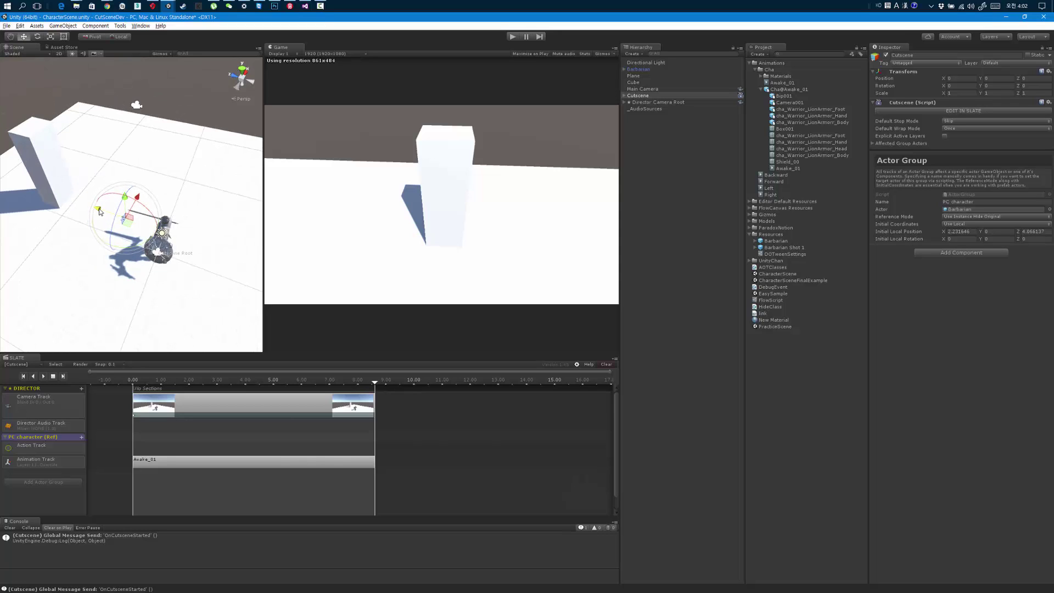
mouse_move(97, 212)
left_mouse_down("alt")
mouse_move(157, 210)
mouse_move(141, 252)
mouse_move(126, 249)
left_mouse_up("alt")
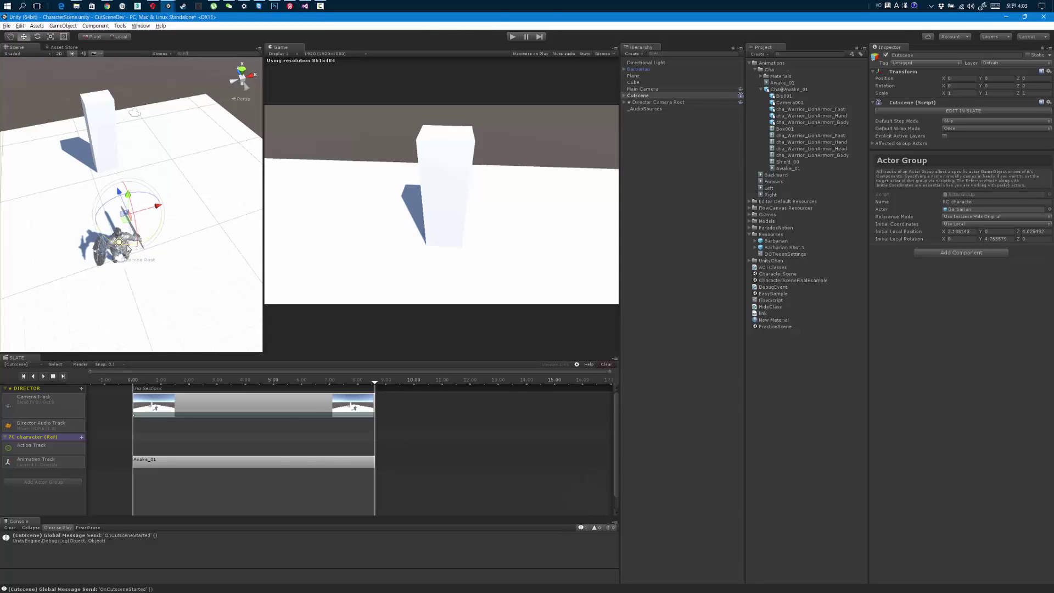
left_click_drag(163, 284, 157, 334, "alt")
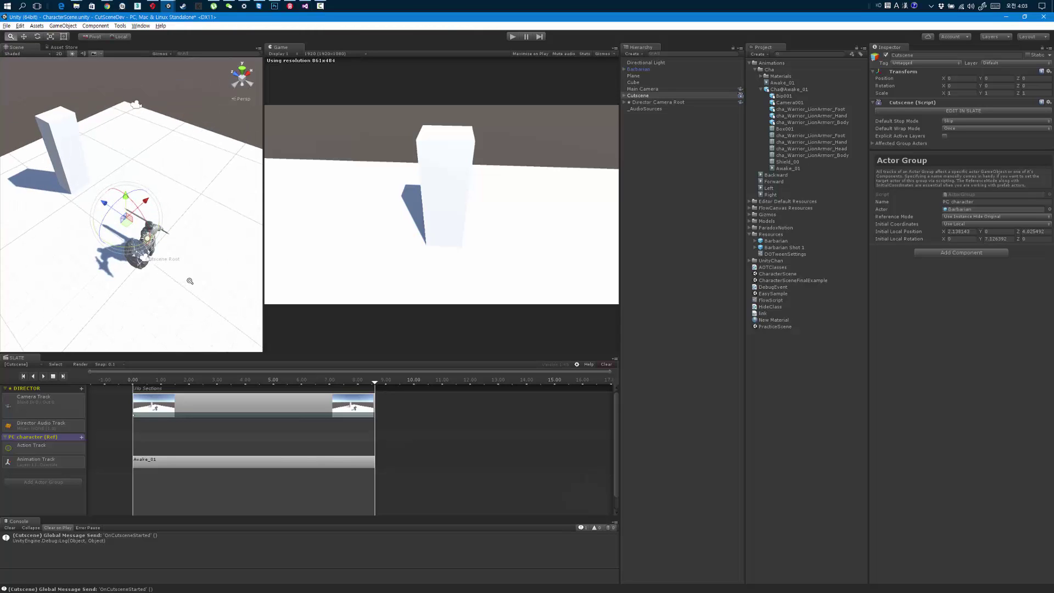
key("space")
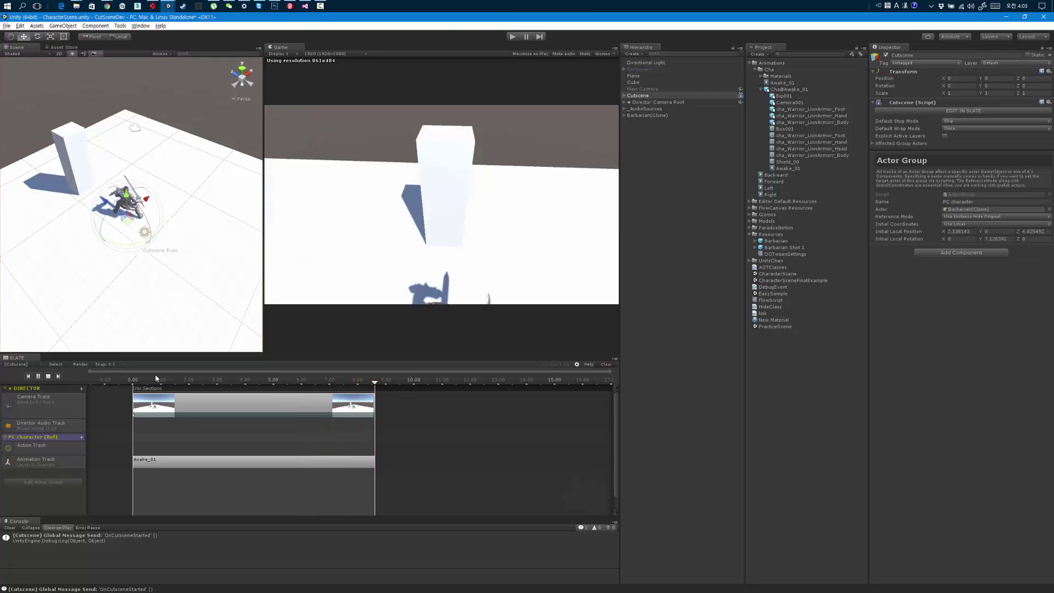
- Stop the preview and select the camera shot clip to show its properties
left_click(166, 382)
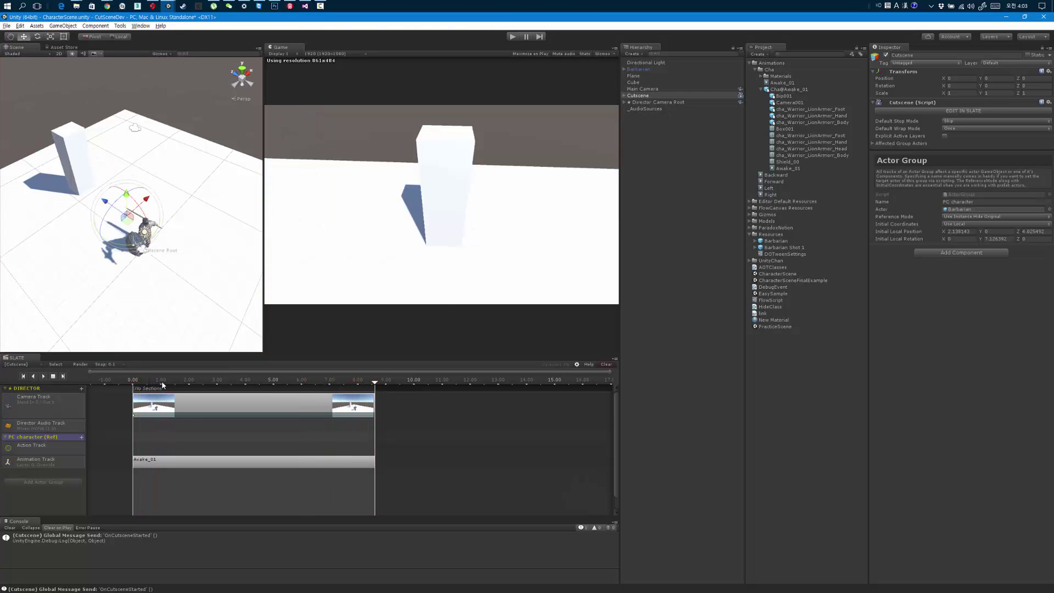
left_click(163, 385)
left_click(206, 406)
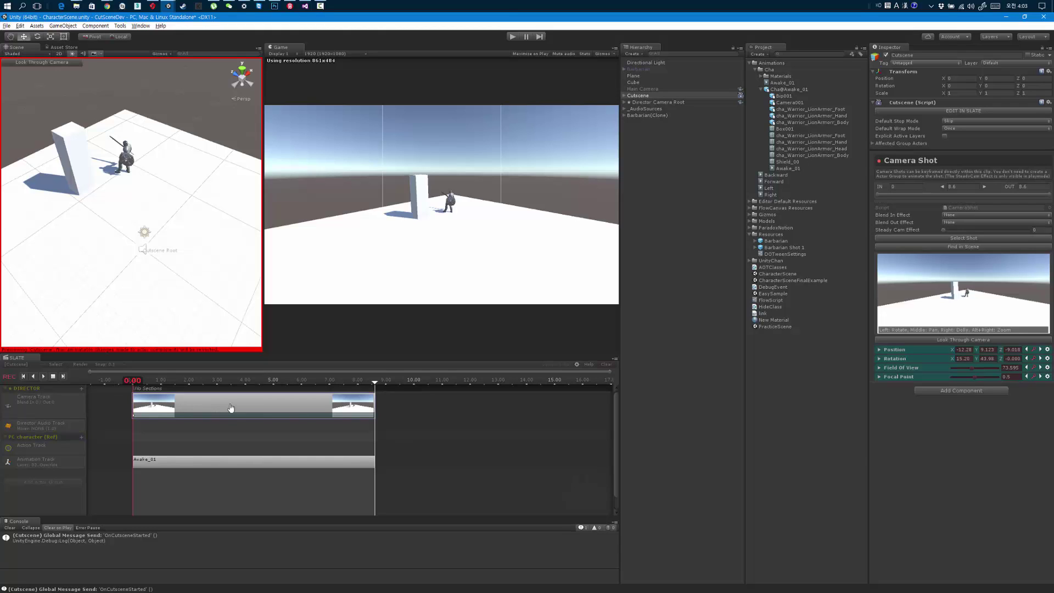
- Add a second section and move its start to the camera clip's end near 8.6 s
right_click(190, 389)
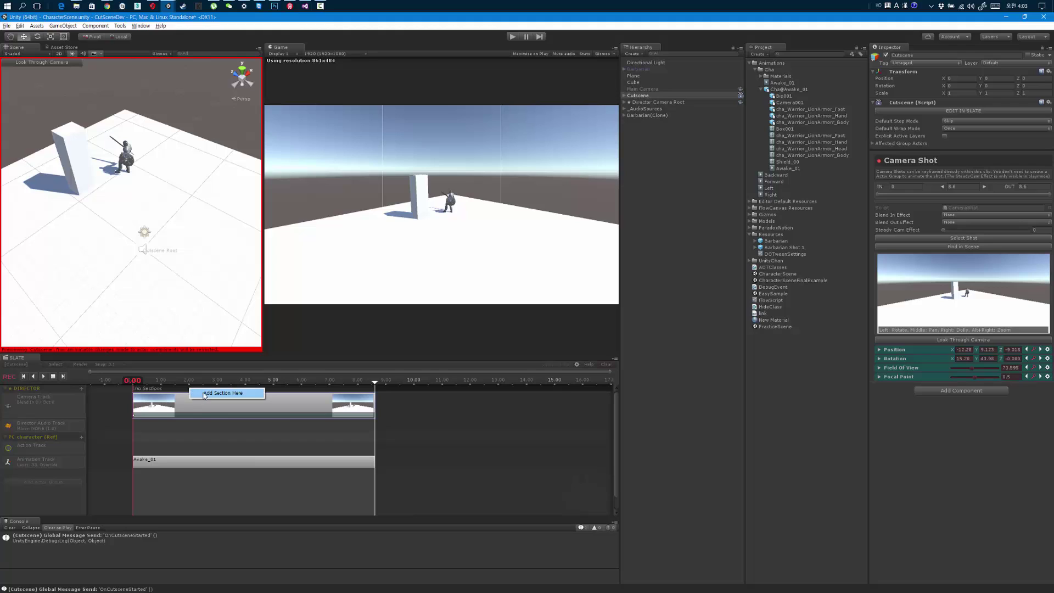
left_click(147, 389)
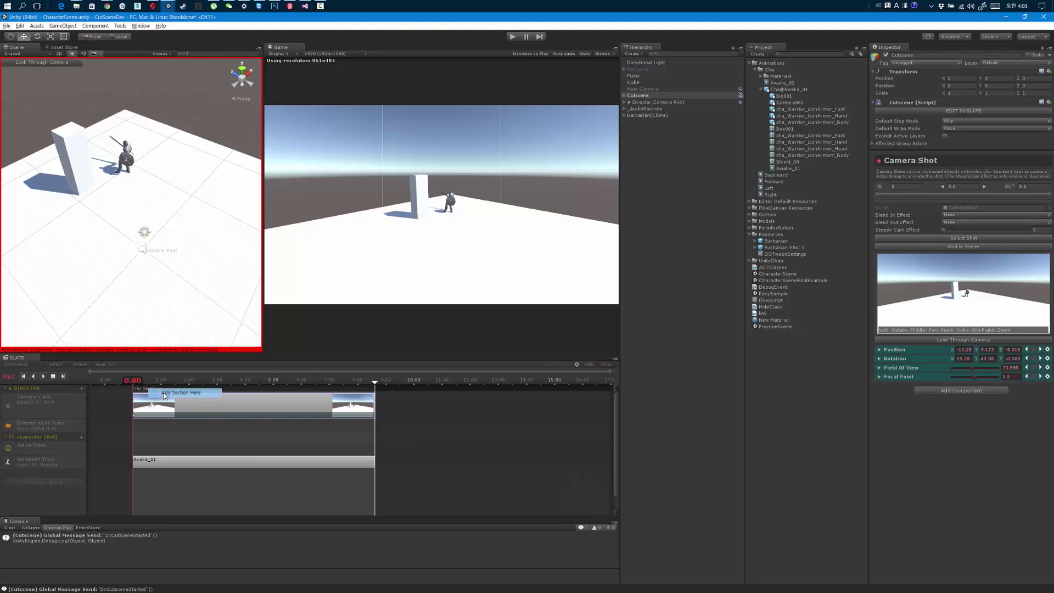
left_click_drag(148, 392, 376, 391)
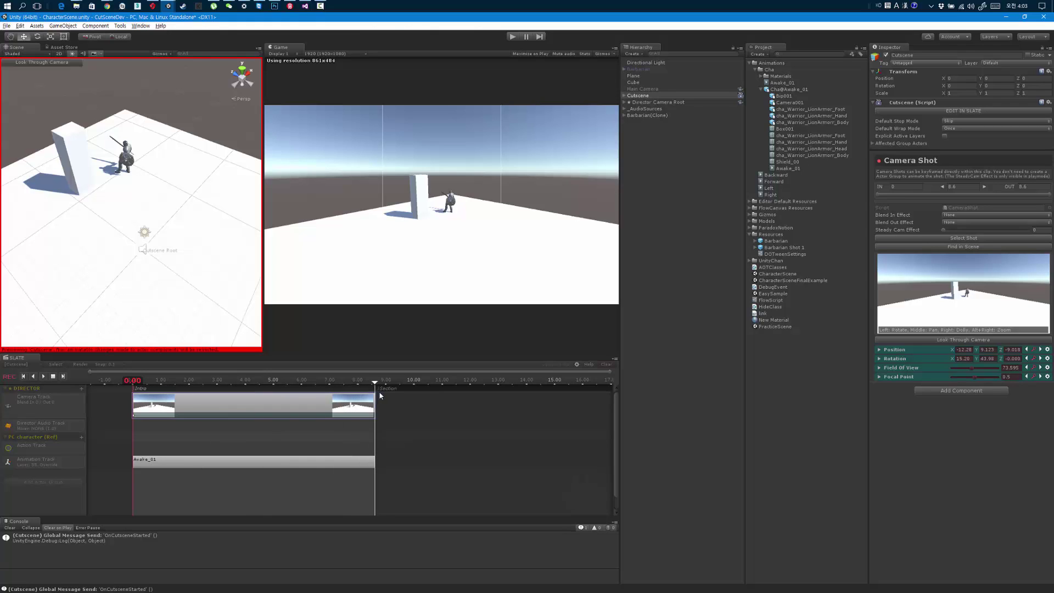
right_click(165, 390)
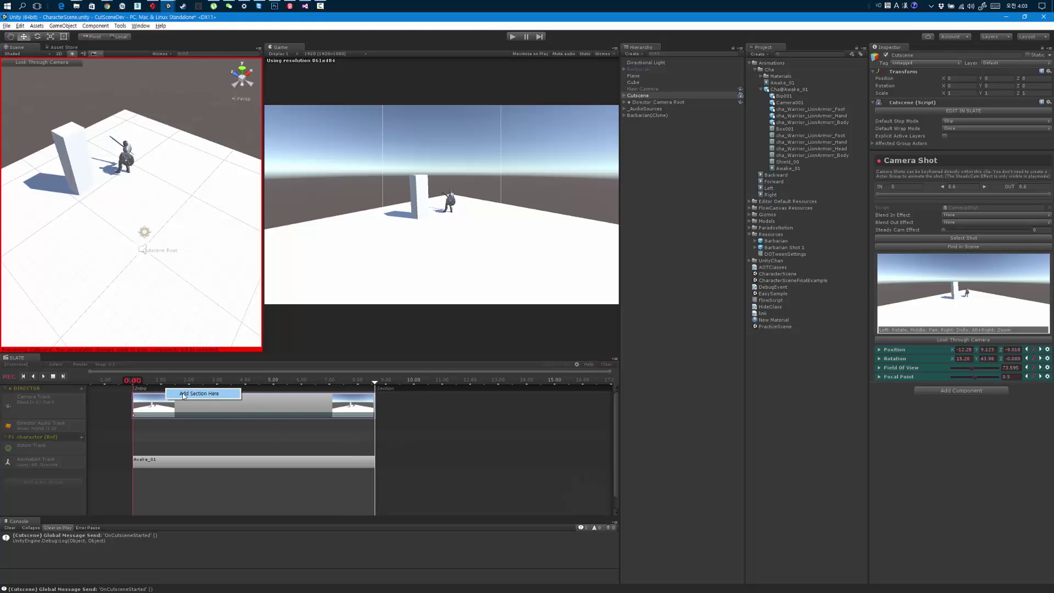
left_click(145, 391)
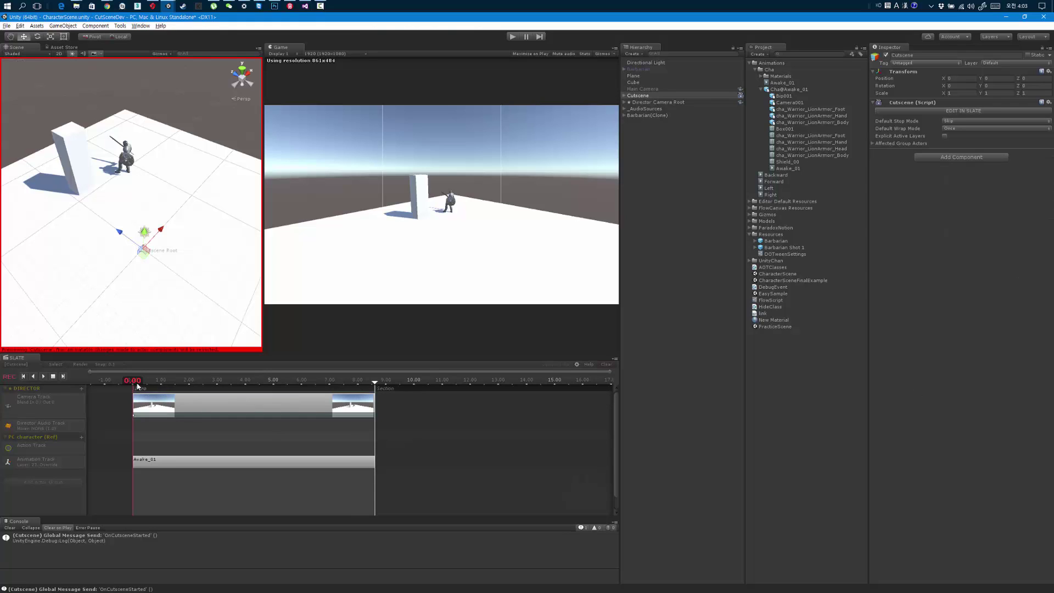
- Rename the second section 'Fight', colour it red, and select the camera shot clip
right_click(398, 388)
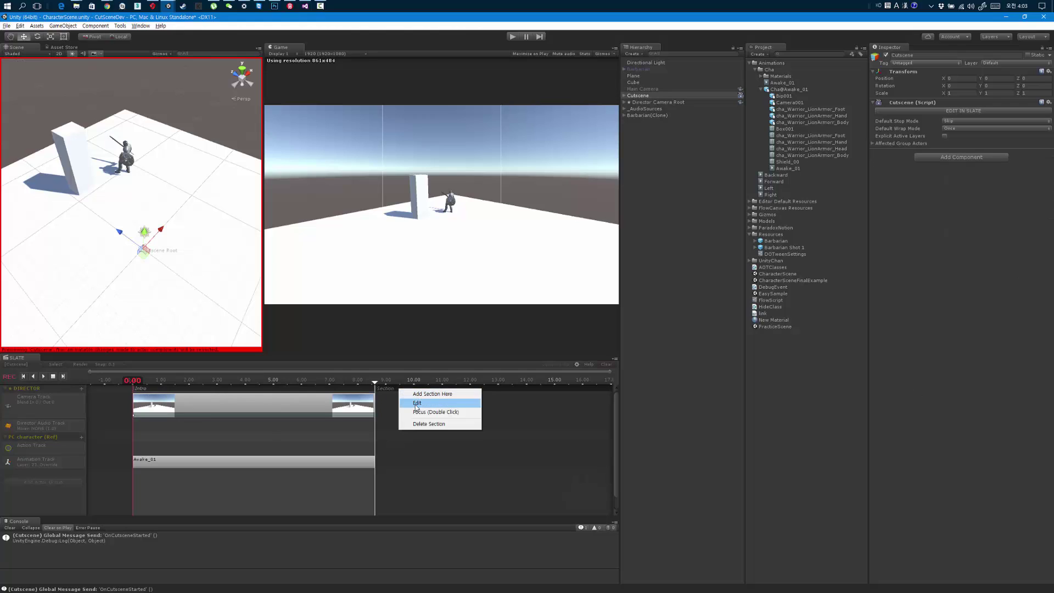
left_click(416, 403)
left_click_drag(443, 410, 416, 412)
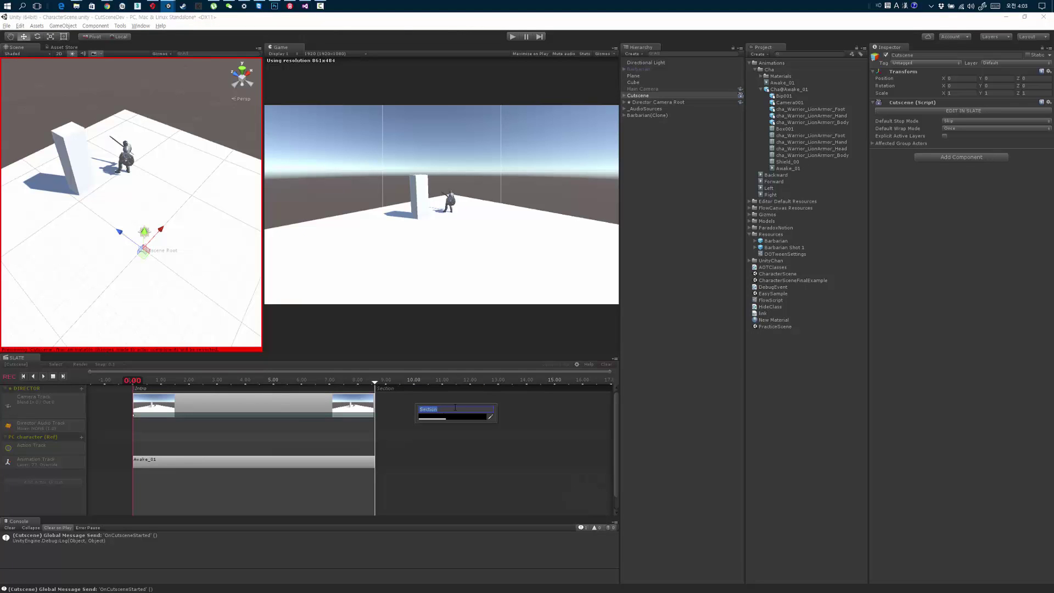
type("Fight")
left_click(456, 419)
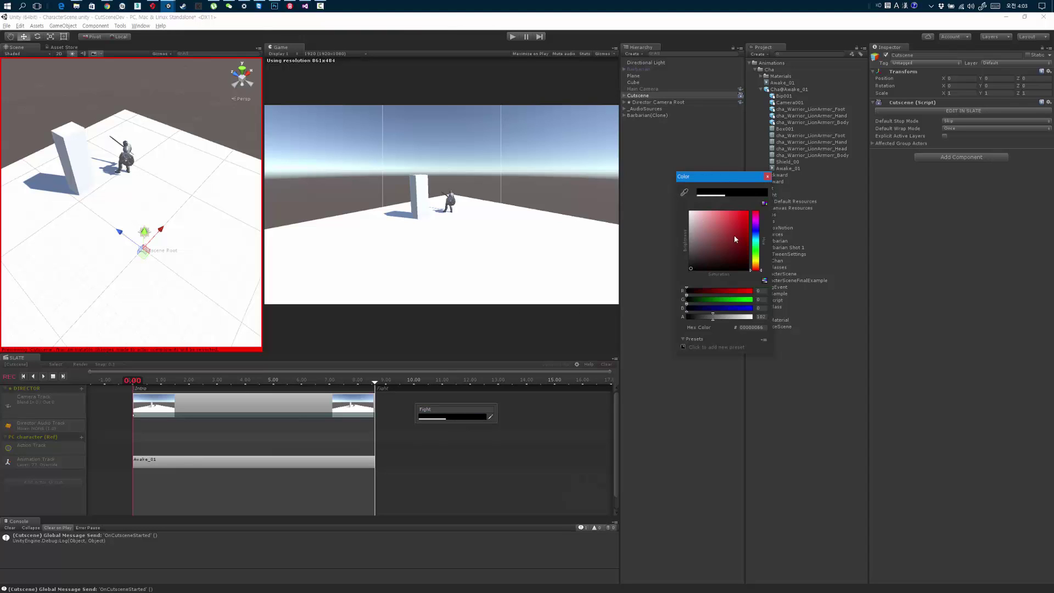
left_click_drag(735, 239, 748, 212)
left_click(767, 176)
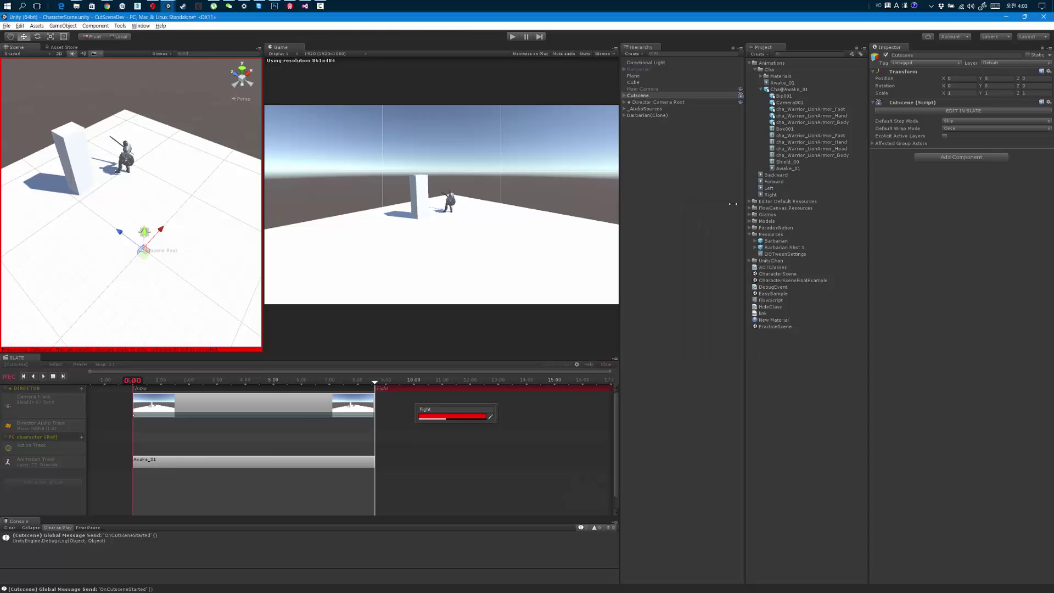
left_click(431, 469)
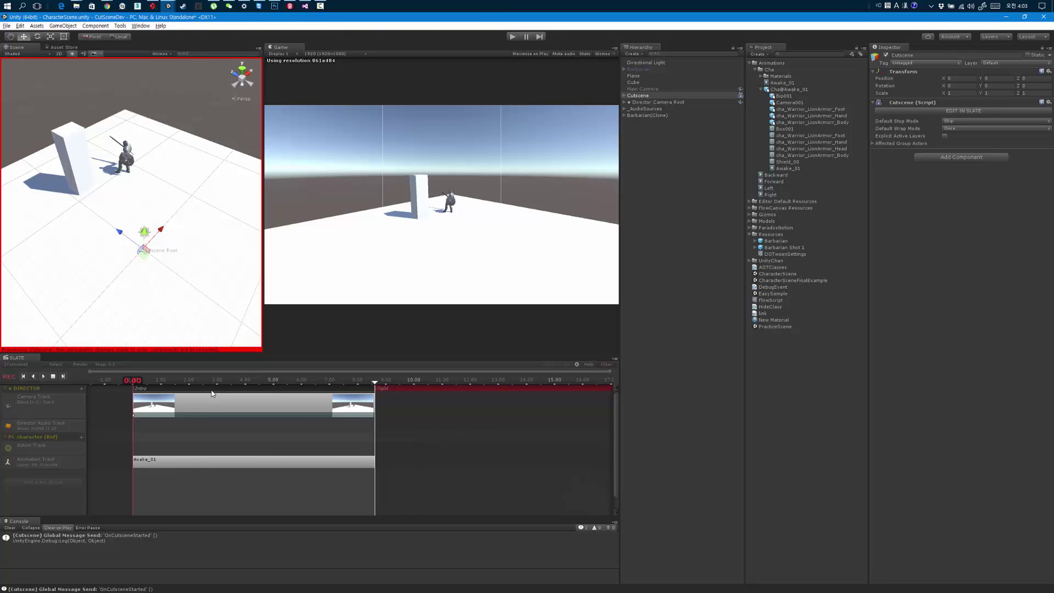
left_click(201, 407)
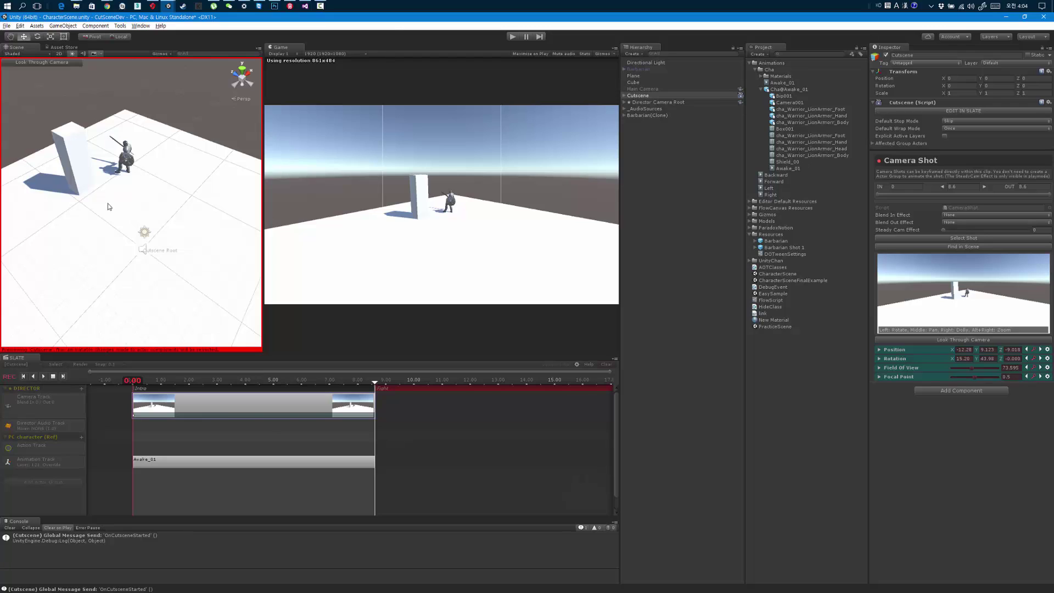
- Look through the shot camera, orbiting and zooming in on the character beside the pillar
key("alt")
left_click(47, 62)
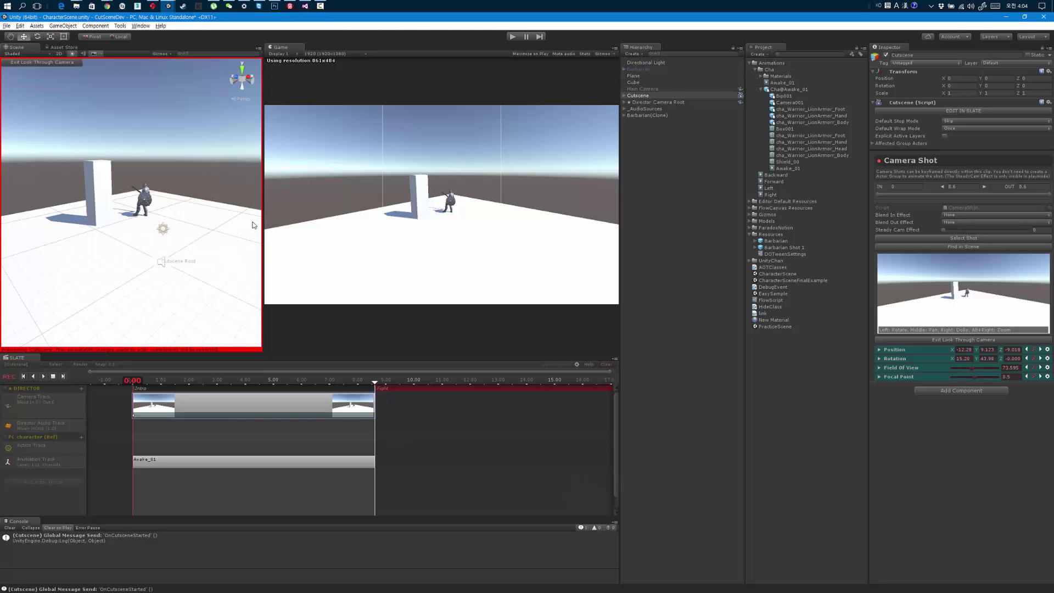
mouse_move(190, 235)
left_mouse_down("alt")
mouse_move(189, 220)
mouse_move(130, 237)
left_mouse_up("alt")
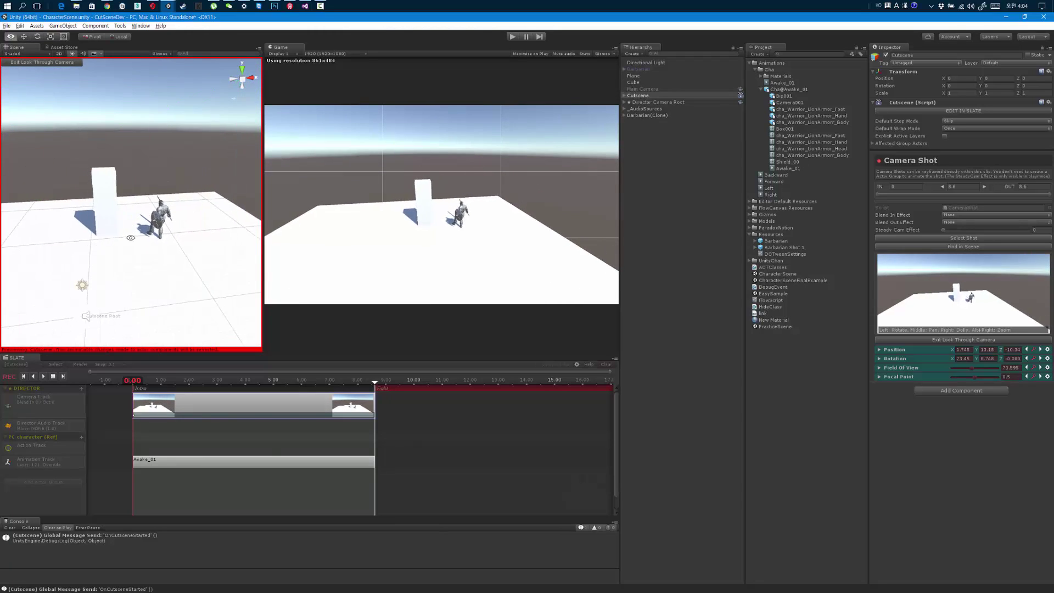
left_click_drag(130, 237, 116, 242)
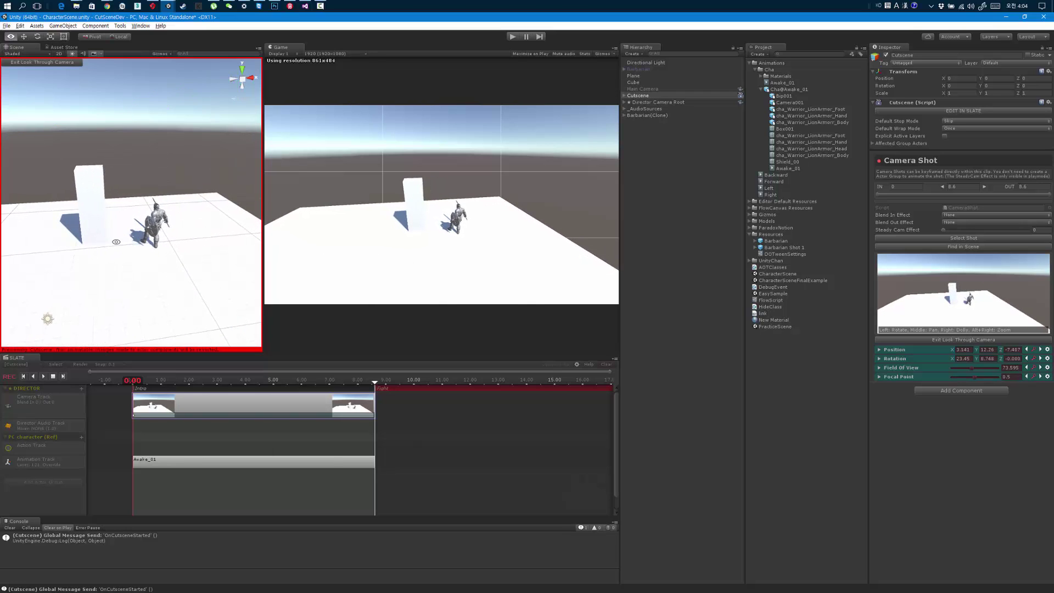
scroll(116, 241, "up", 3)
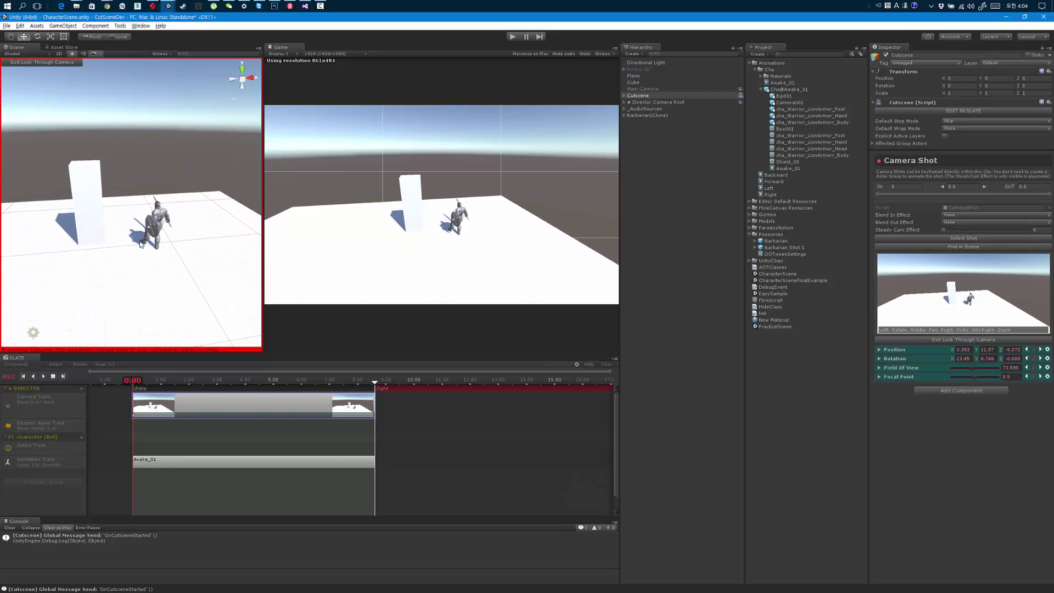
scroll(141, 244, "up", 1)
scroll(142, 243, "up", 1)
scroll(142, 242, "up", 1)
scroll(143, 240, "up", 2)
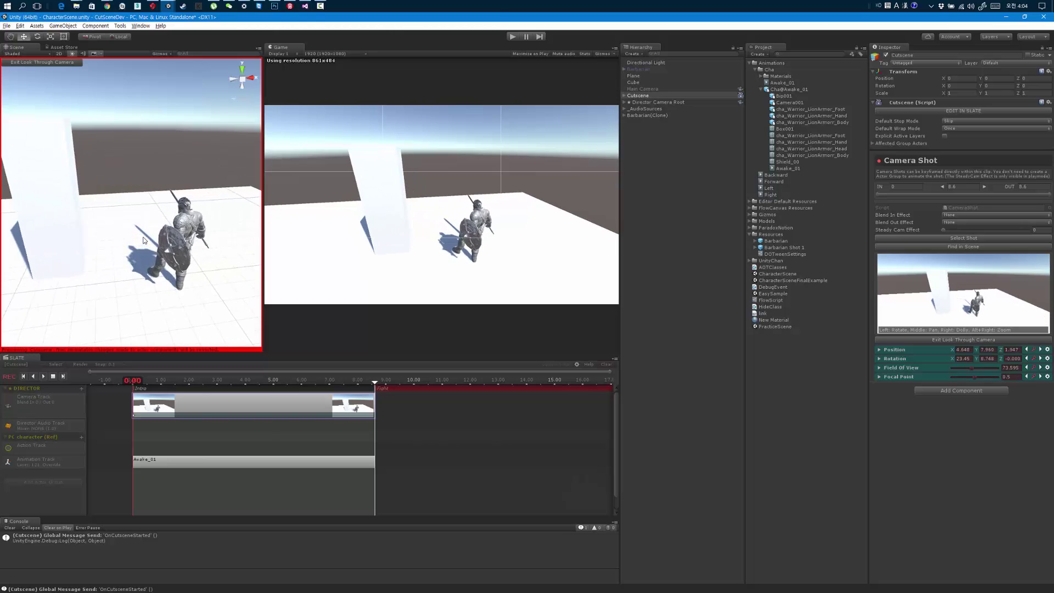
- Bring the shot camera lower and closer, narrow field of view to 60, and exit look-through
left_click_drag(144, 240, 167, 242, "alt")
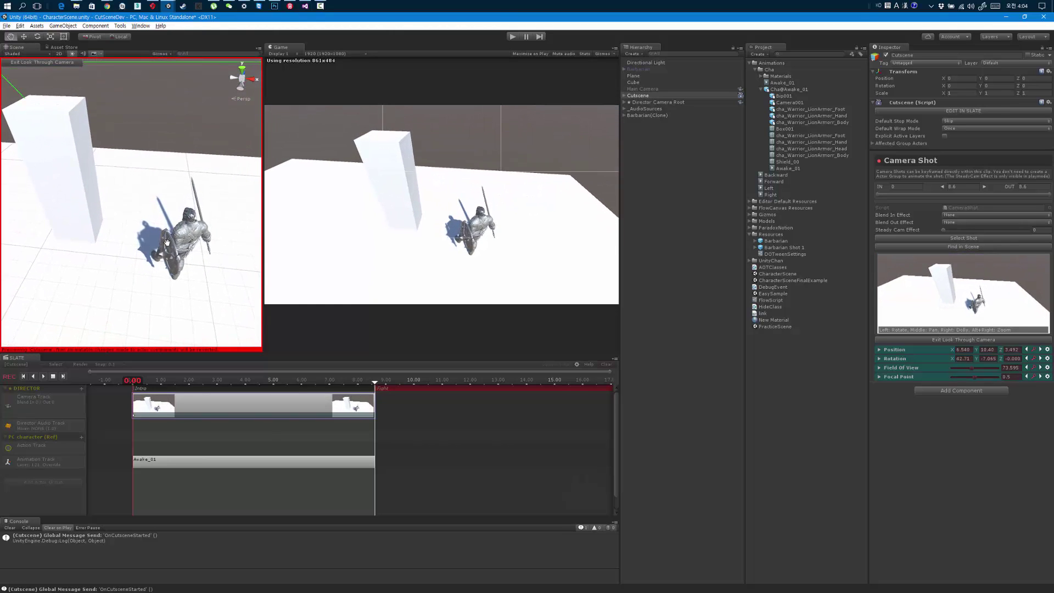
mouse_move(167, 242)
left_mouse_down("alt")
mouse_move(130, 244)
mouse_move(168, 242)
left_mouse_up("alt")
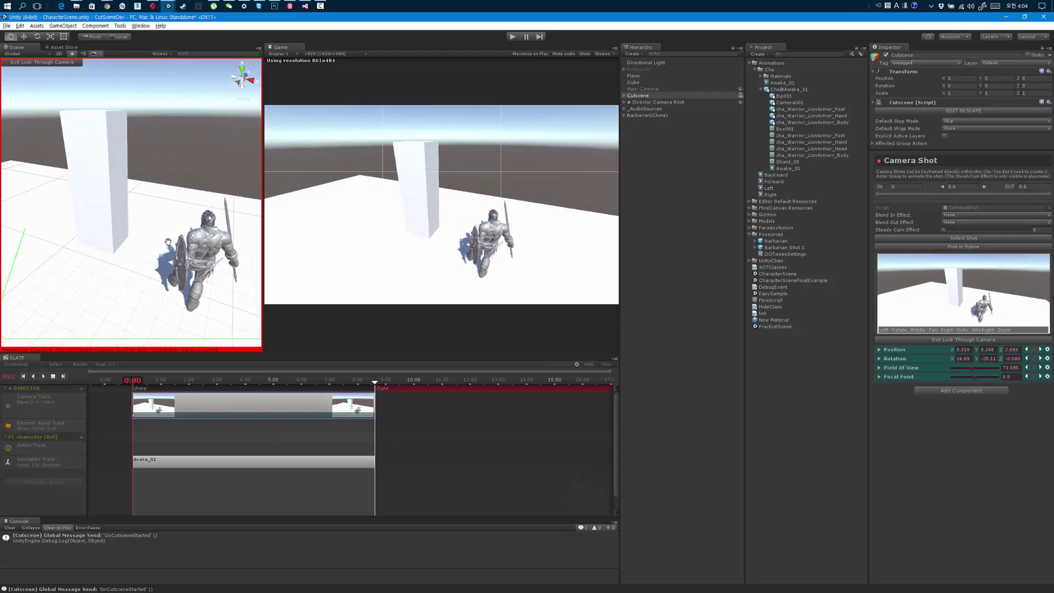
left_click_drag(168, 242, 158, 251, "alt")
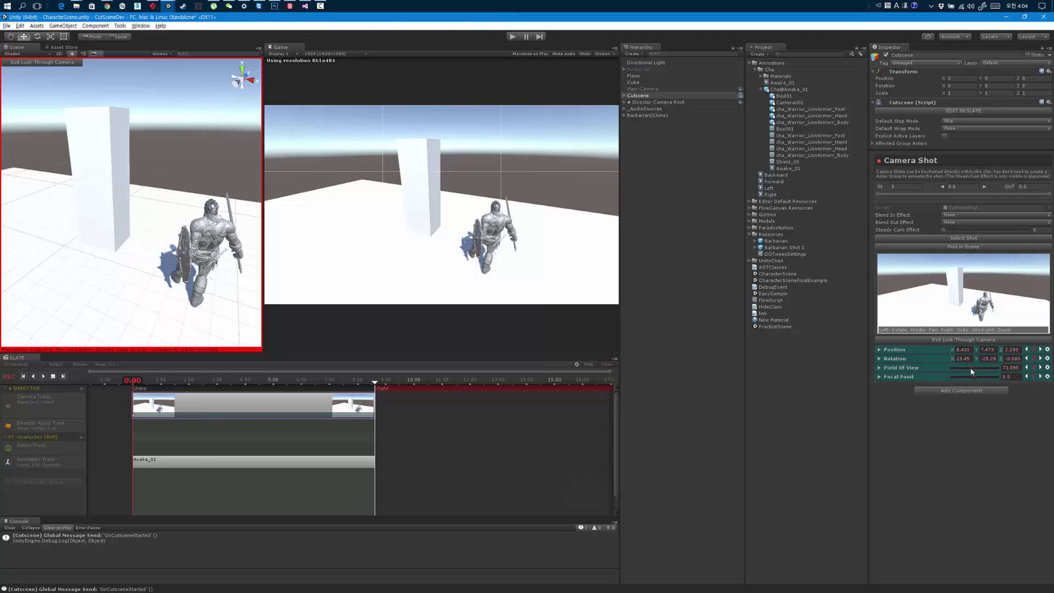
left_click_drag(970, 368, 968, 371)
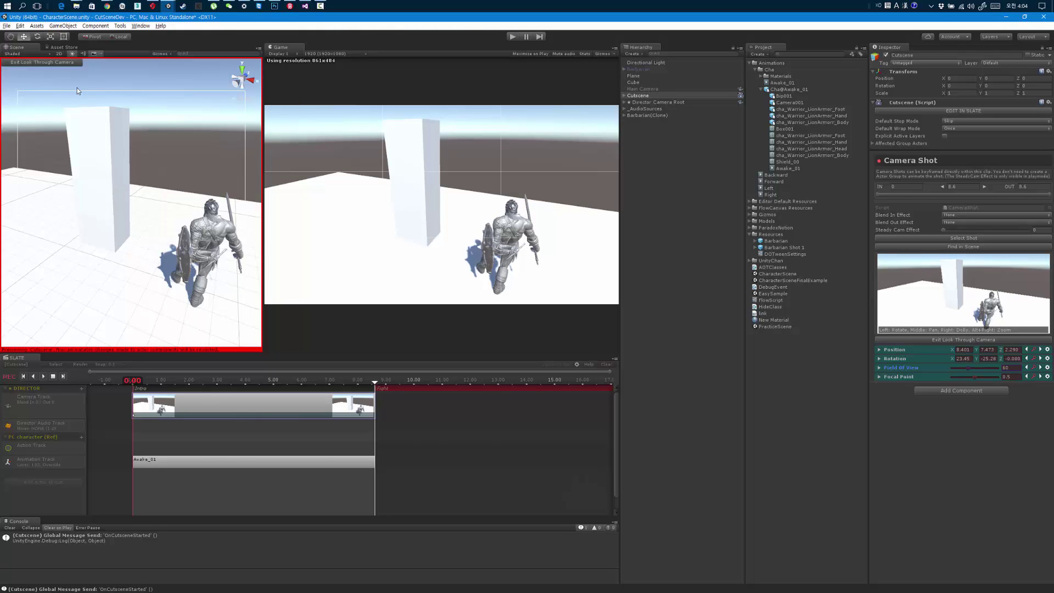
left_click(48, 62)
- At 3.30 s, move the end camera closer to the character from a lower frontal angle
left_click_drag(138, 382, 375, 390)
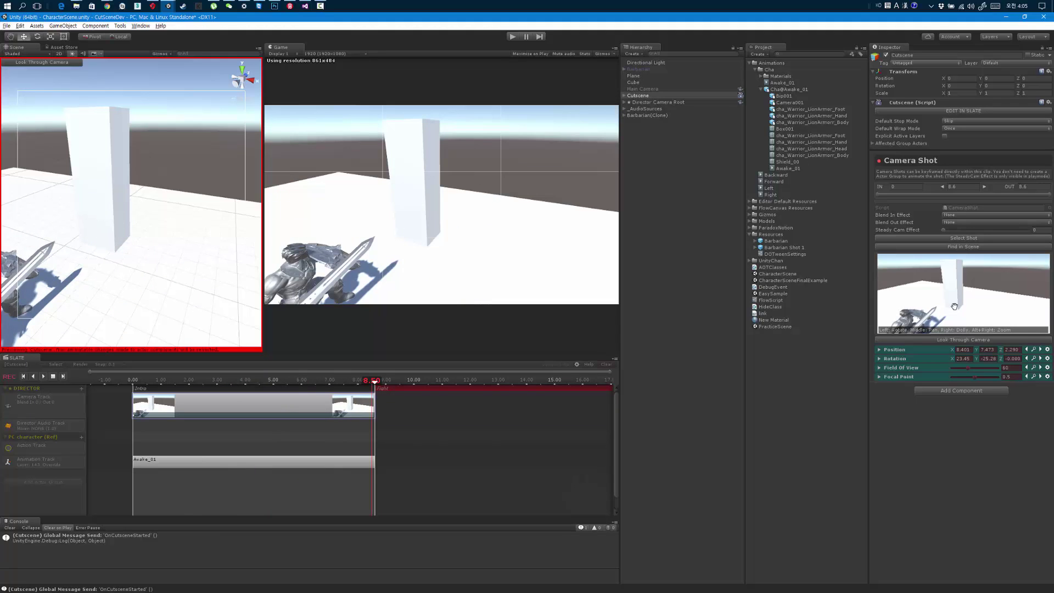
left_click_drag(933, 311, 928, 308)
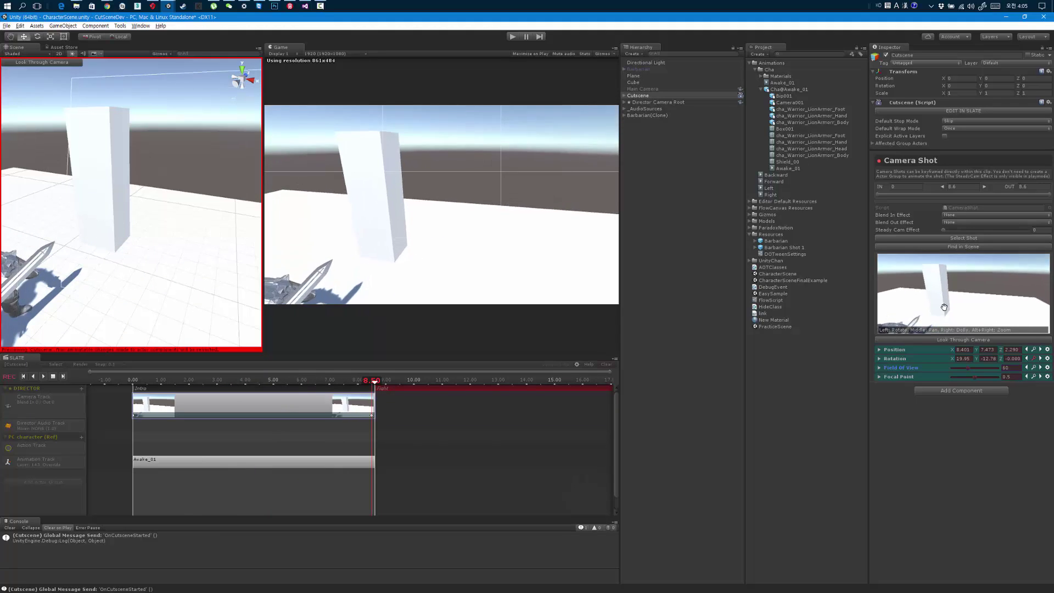
right_click_drag(939, 305, 941, 308)
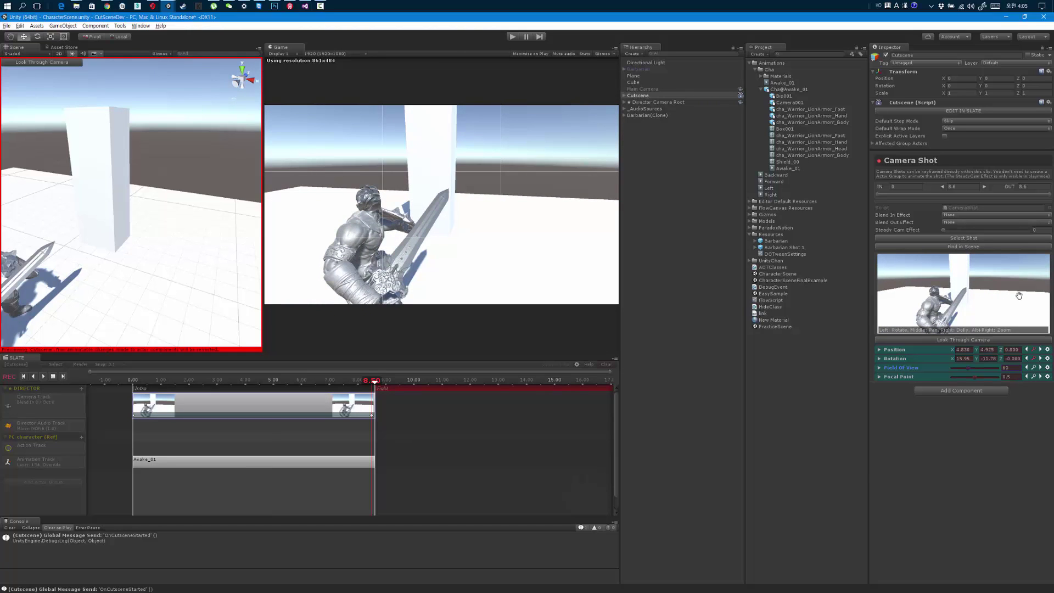
mouse_move(942, 308)
left_mouse_down()
mouse_move(958, 299)
mouse_move(942, 295)
mouse_move(957, 300)
left_mouse_up()
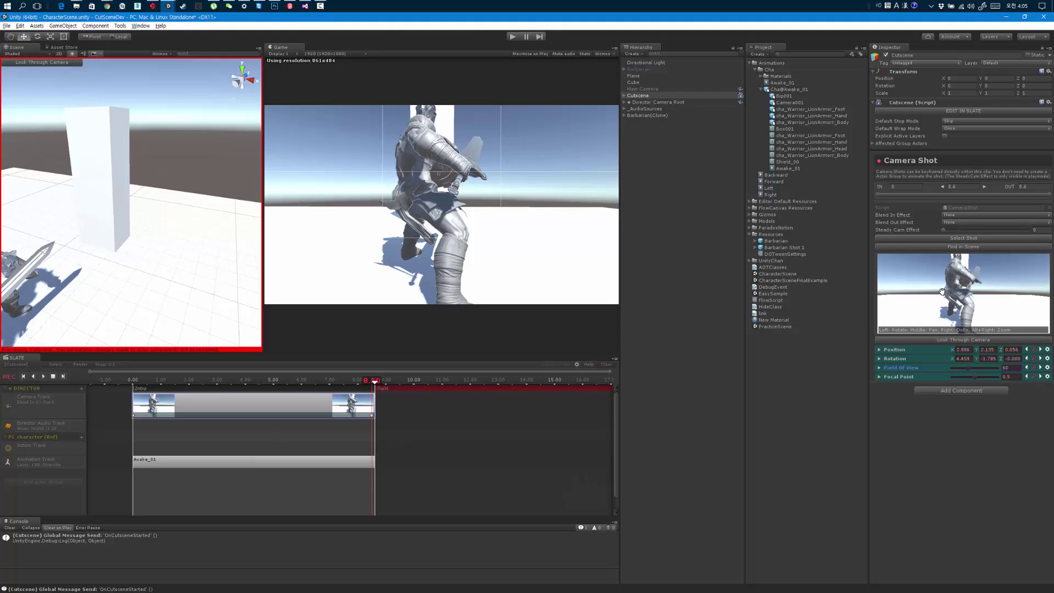
left_click_drag(942, 291, 955, 285)
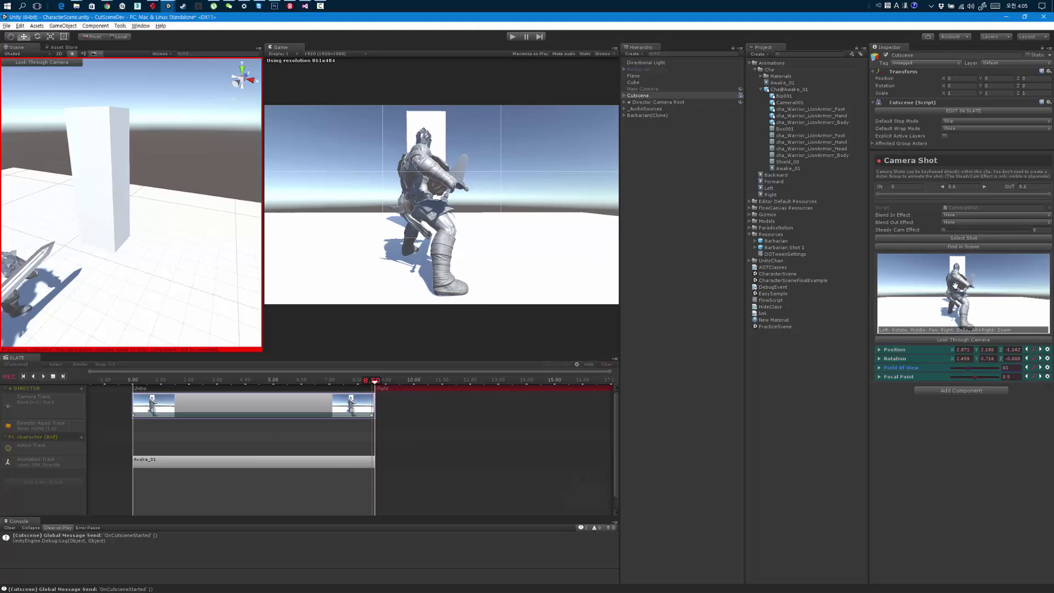
scroll(955, 285, "down", 1)
scroll(955, 285, "down", 1)
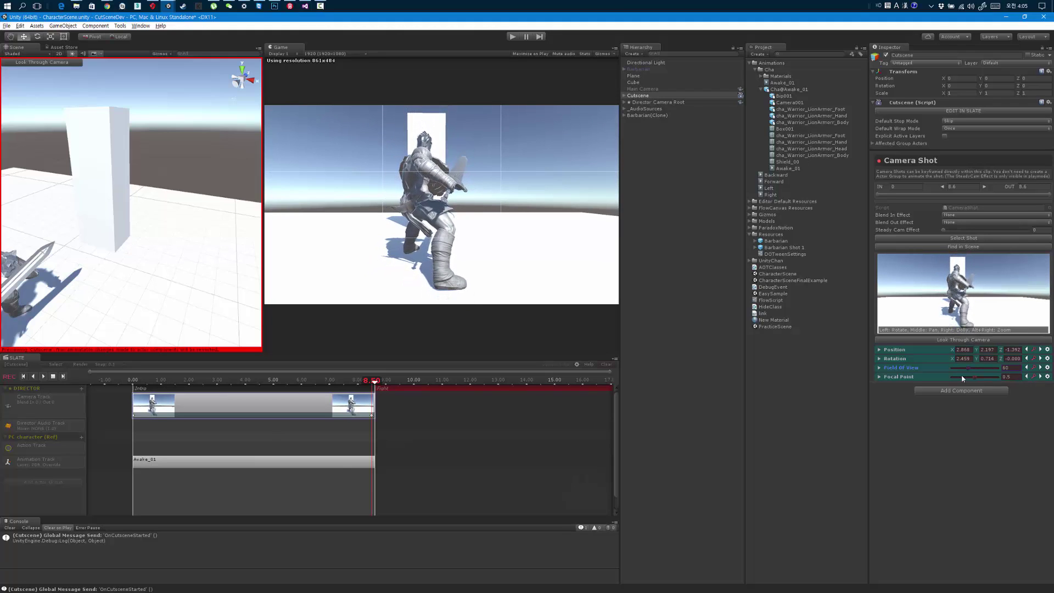
- Narrow the field of view to 46, fine-tune the close-up framing, and preview at 5.60 s
left_click_drag(967, 371, 963, 367)
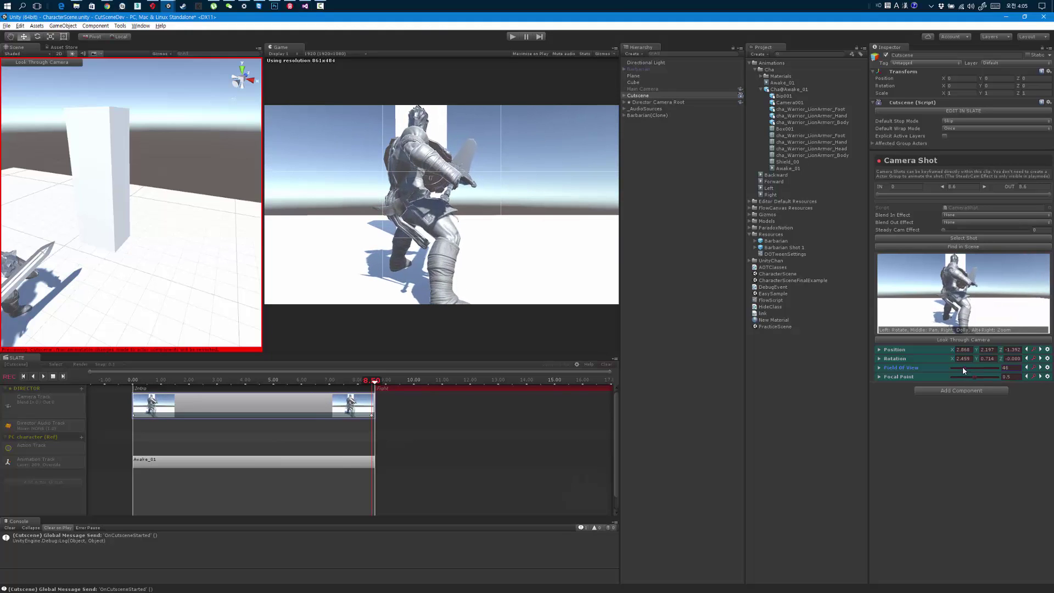
scroll(964, 306, "down", 3)
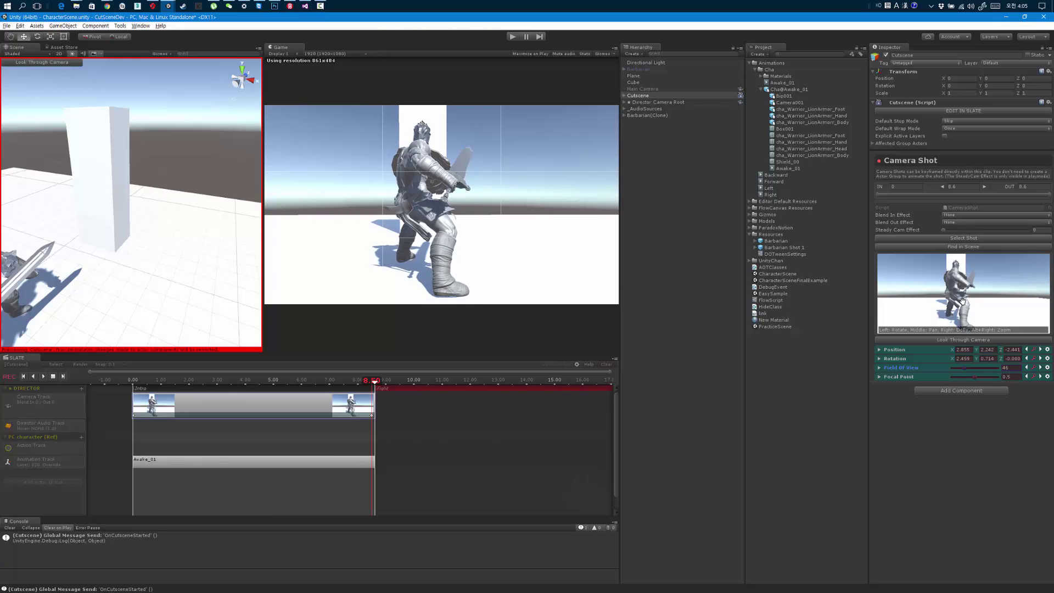
scroll(964, 306, "down", 3)
scroll(964, 306, "down", 3)
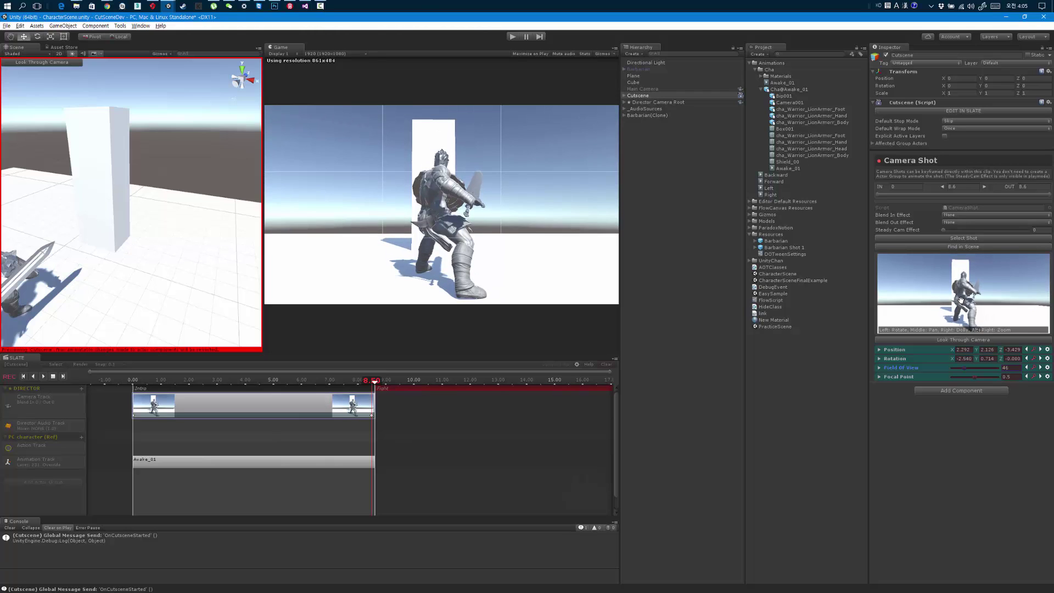
left_click_drag(960, 301, 962, 305)
middle_click_drag(962, 306, 962, 302)
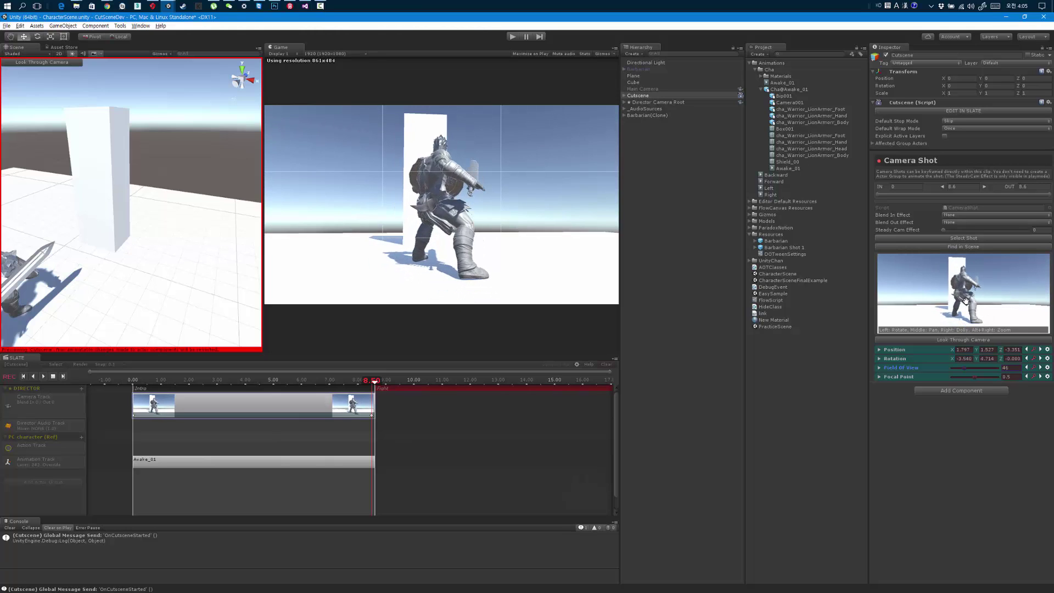
left_click_drag(963, 302, 965, 302)
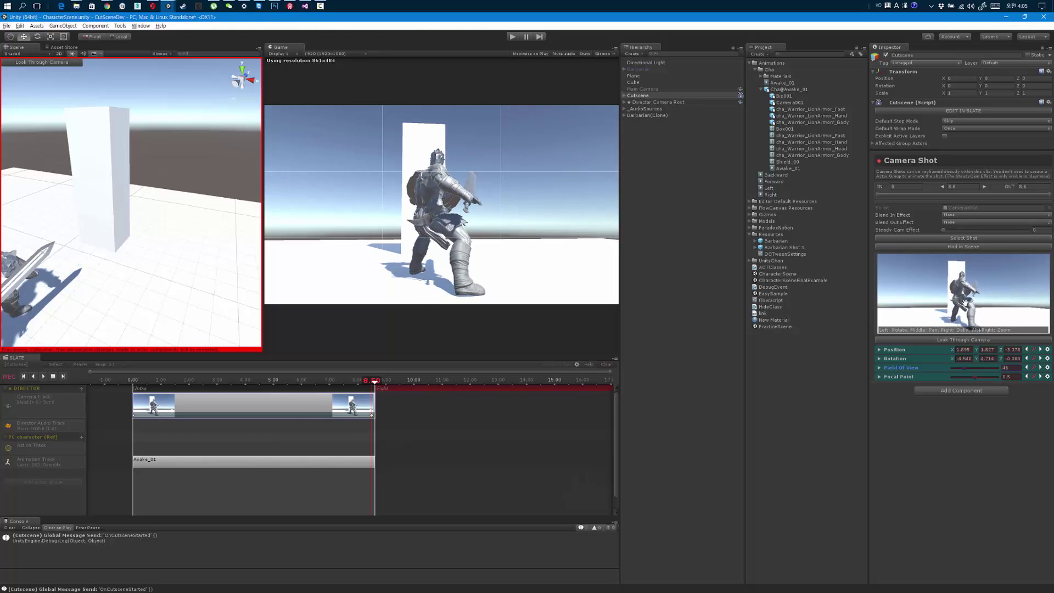
right_click_drag(965, 302, 964, 301)
middle_click_drag(966, 302, 965, 299)
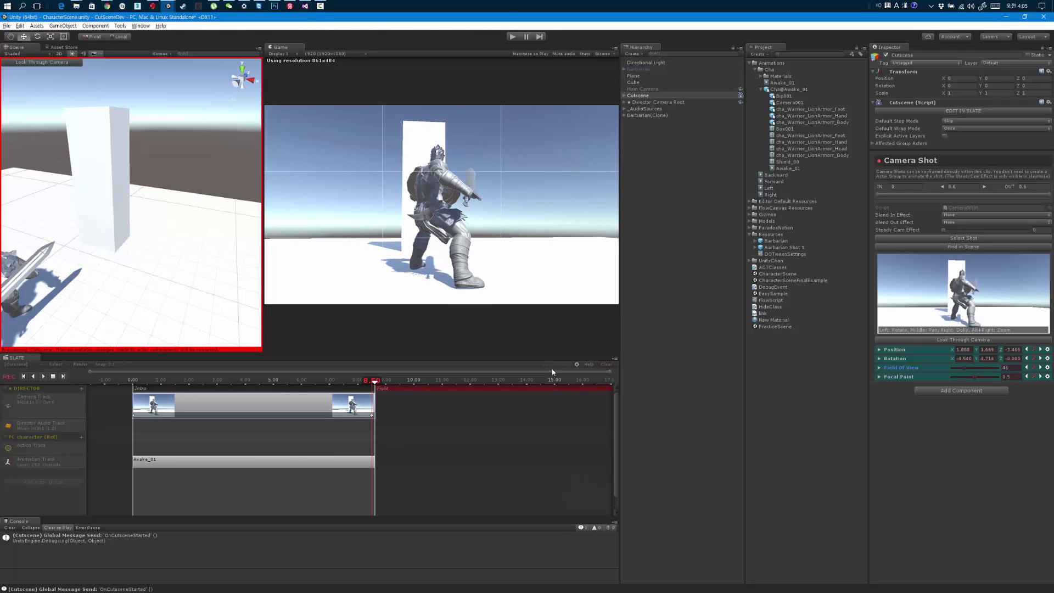
left_click_drag(366, 384, 148, 379)
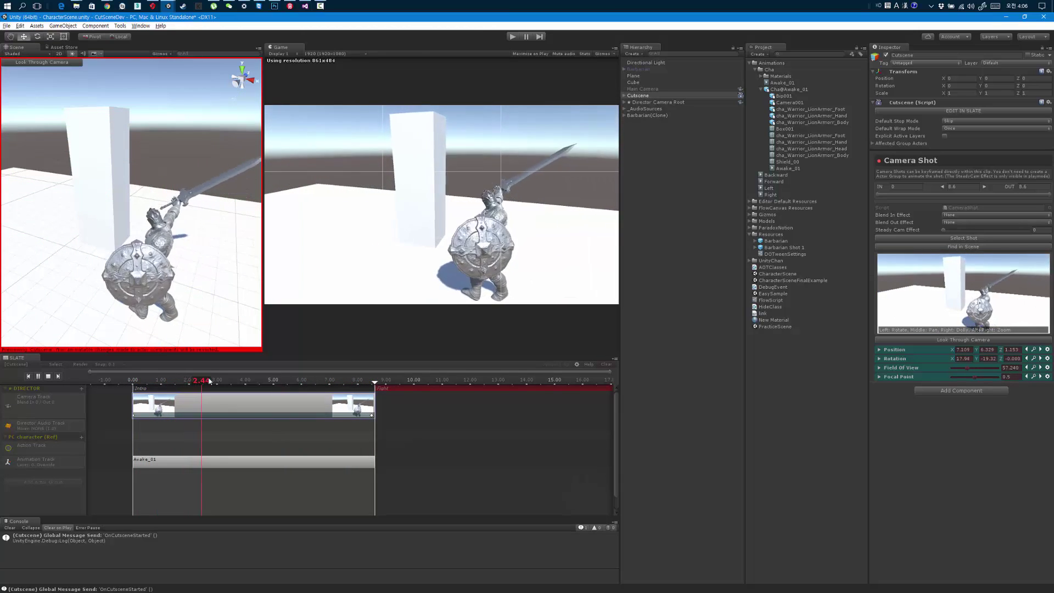
- Stop playback and return the cutscene to its start
key("space")
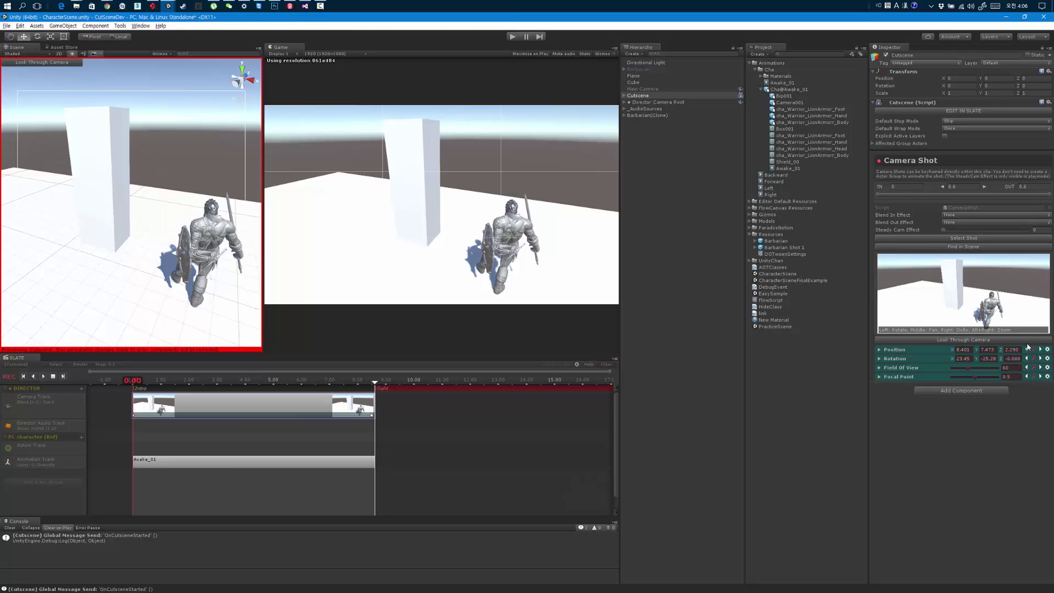
- Show the Position and Rotation curves, add a Position key, and preview at 0.80 s
left_click(879, 349)
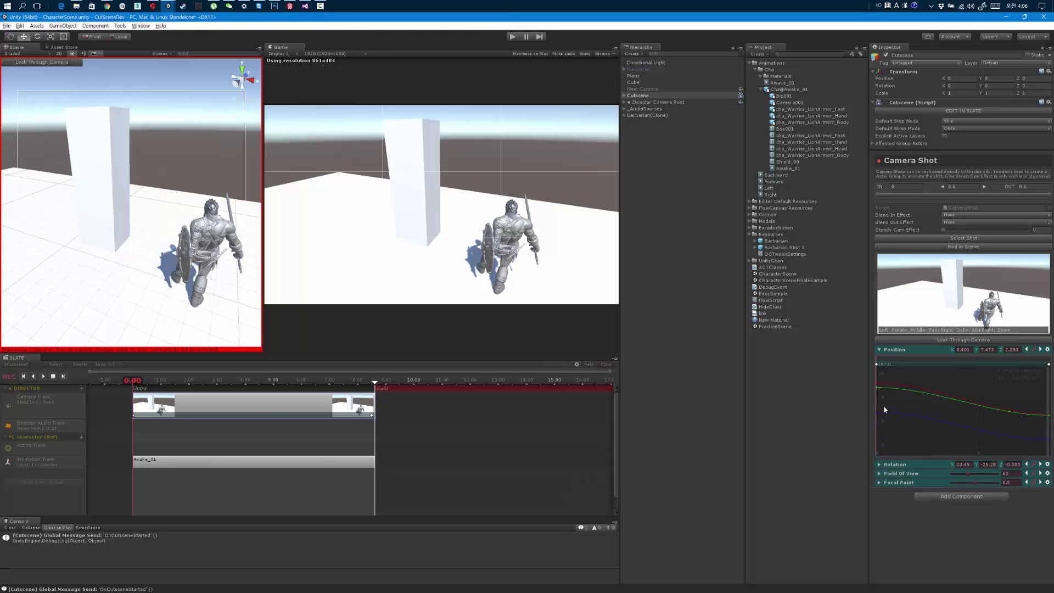
left_click(879, 466)
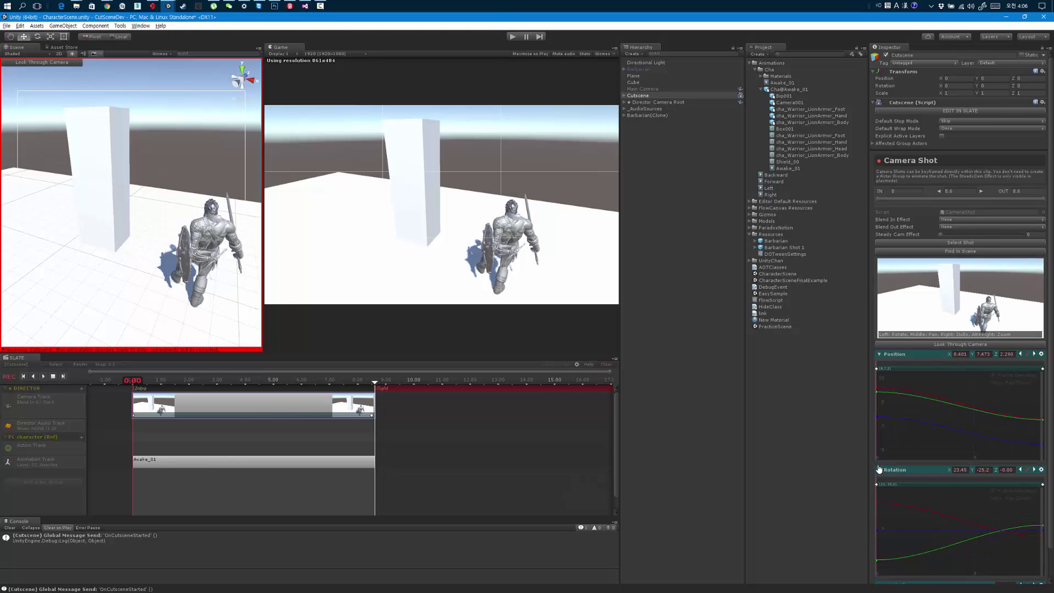
double_click(894, 380)
left_click_drag(135, 383, 156, 387)
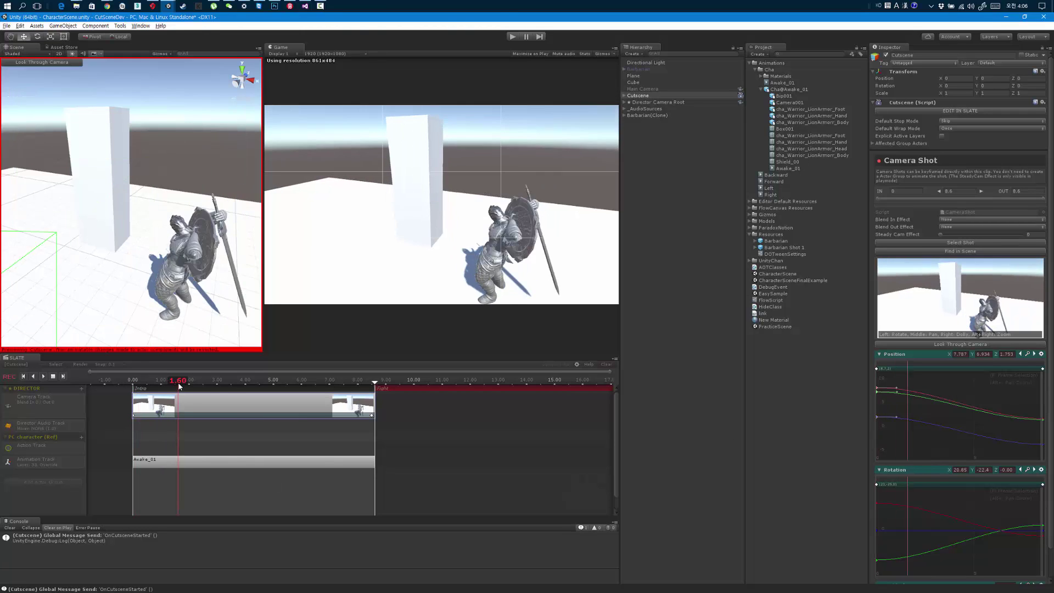
- Set the shot's start and end keys to Linear and preview the motion to 3.26 s
right_click(134, 417)
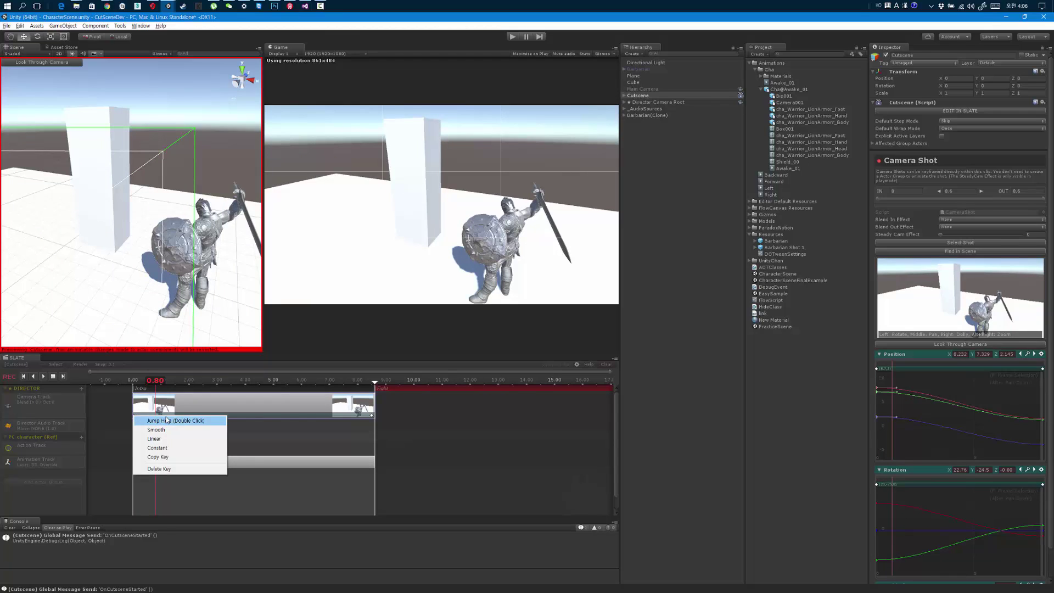
left_click(153, 439)
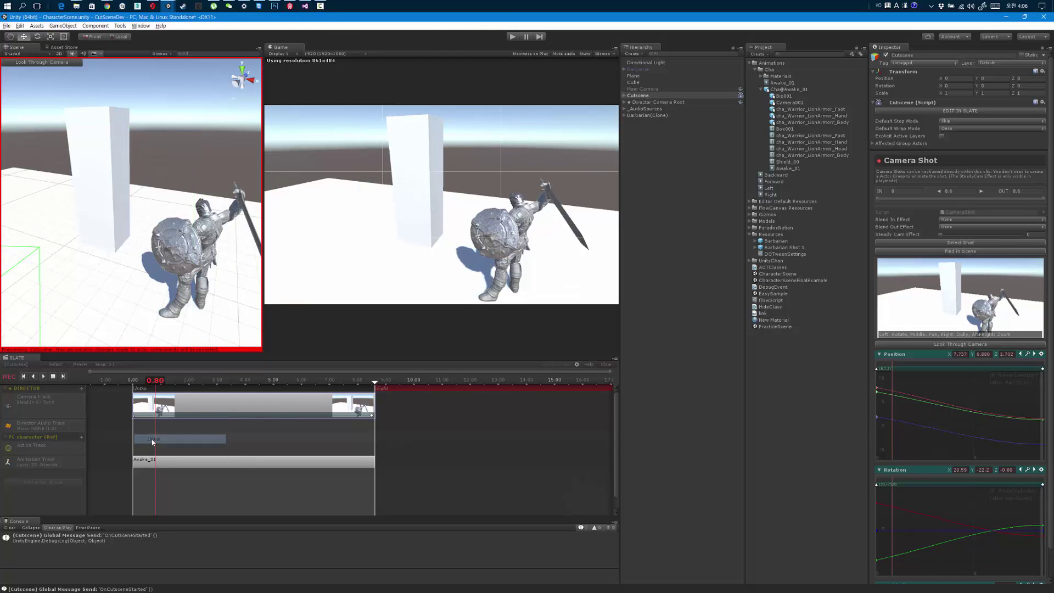
right_click(372, 417)
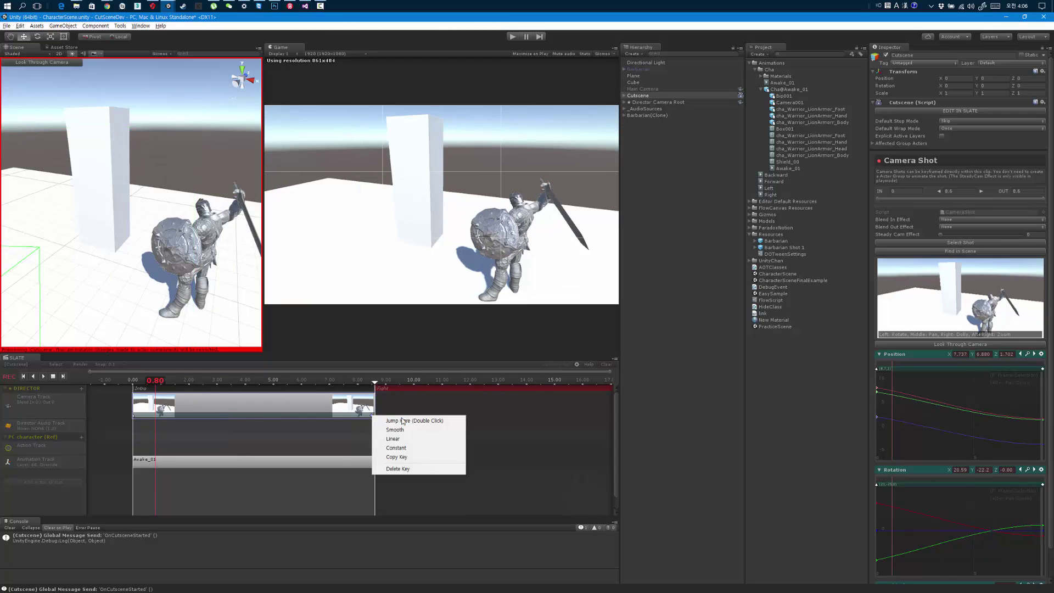
left_click(396, 439)
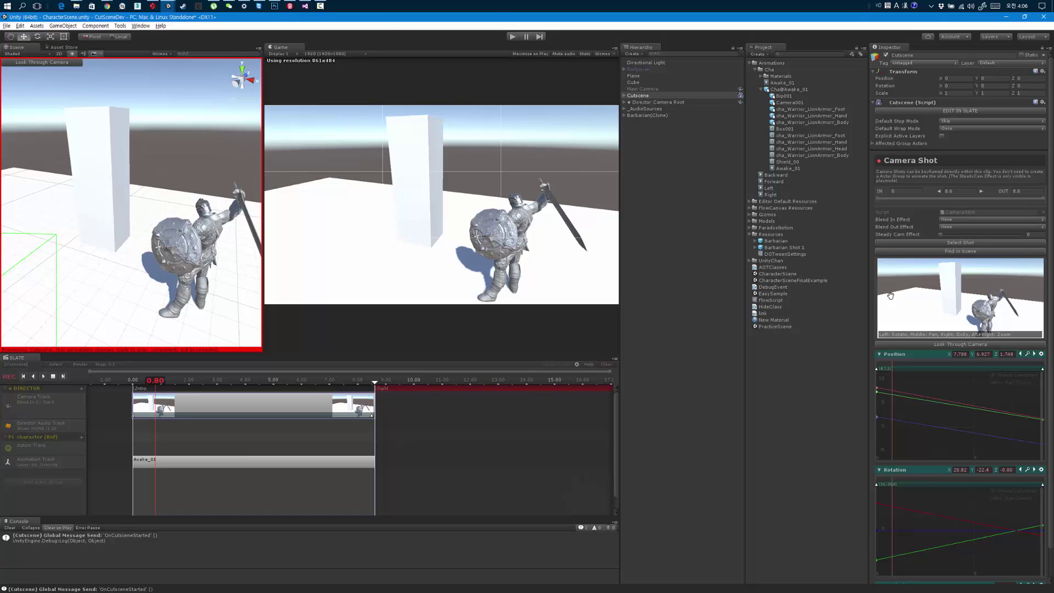
left_click_drag(892, 363, 960, 370)
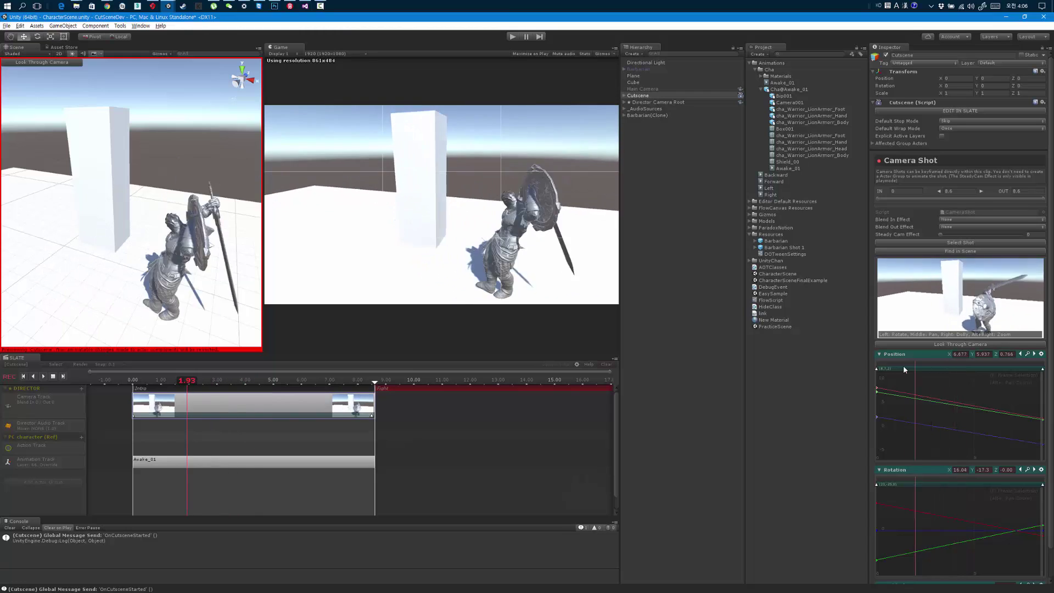
right_click(959, 368)
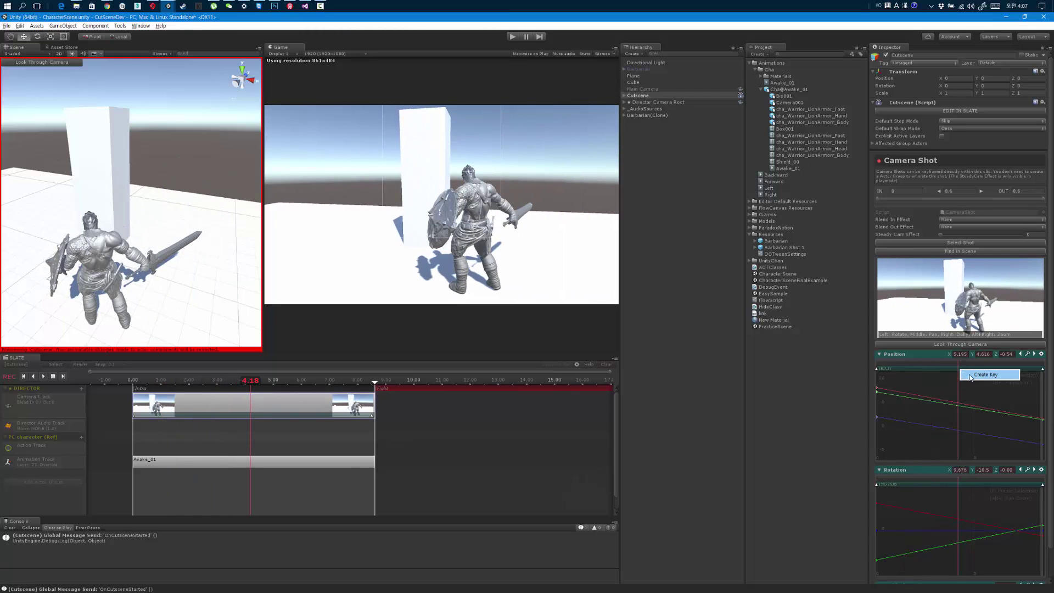
left_click_drag(958, 369, 869, 365)
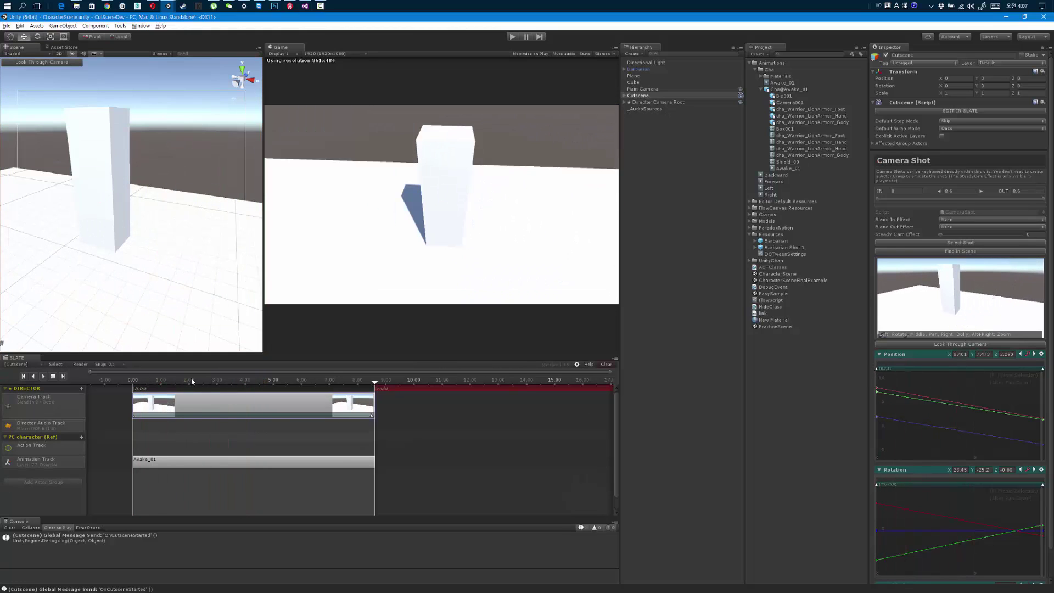
left_click(128, 378)
key("space")
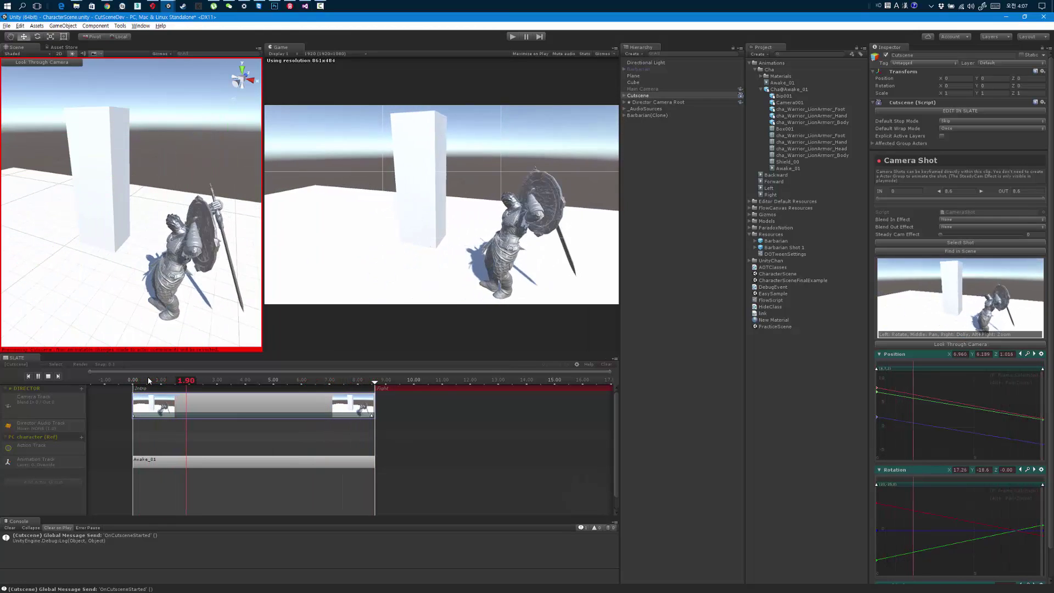
- Reset the preview, scrub to 5.00 s, and add steady-cam shake at 0.404
left_click(48, 375)
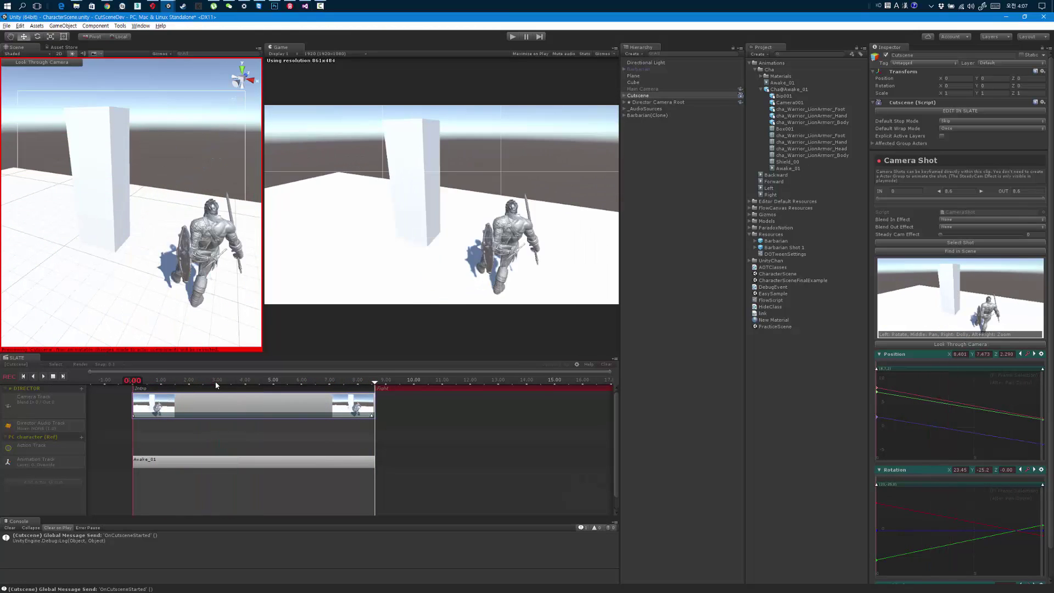
left_click(166, 381)
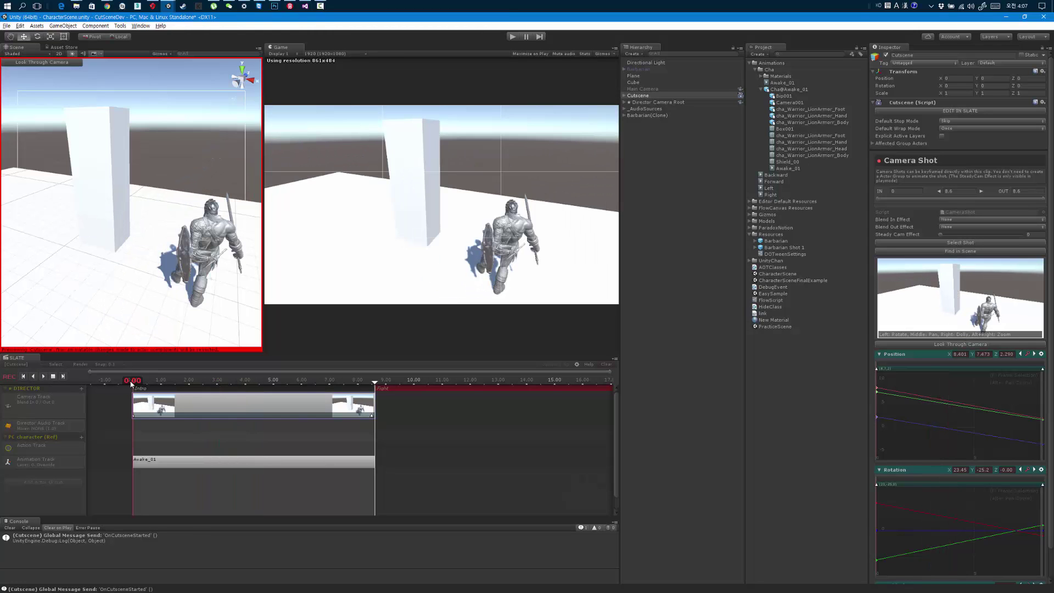
mouse_move(173, 382)
left_mouse_down()
mouse_move(274, 384)
mouse_move(133, 380)
left_mouse_up()
left_click_drag(938, 235, 1006, 239)
- Scrub through the shot while tuning steady-cam shake from 0.69 to about 0.8
left_click_drag(136, 381, 335, 385)
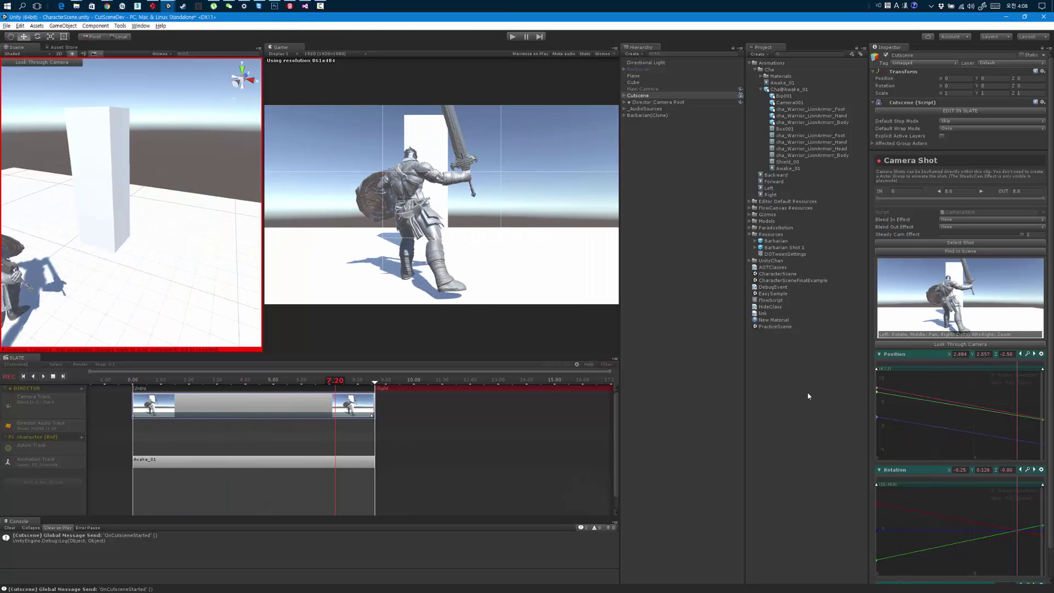
left_click(879, 354)
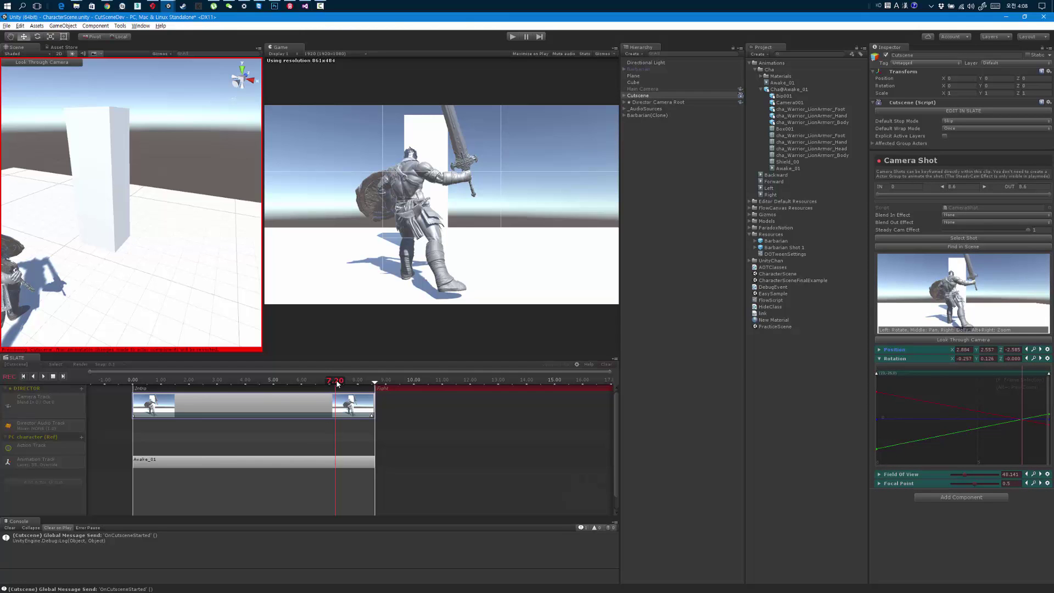
left_click_drag(337, 383, 231, 383)
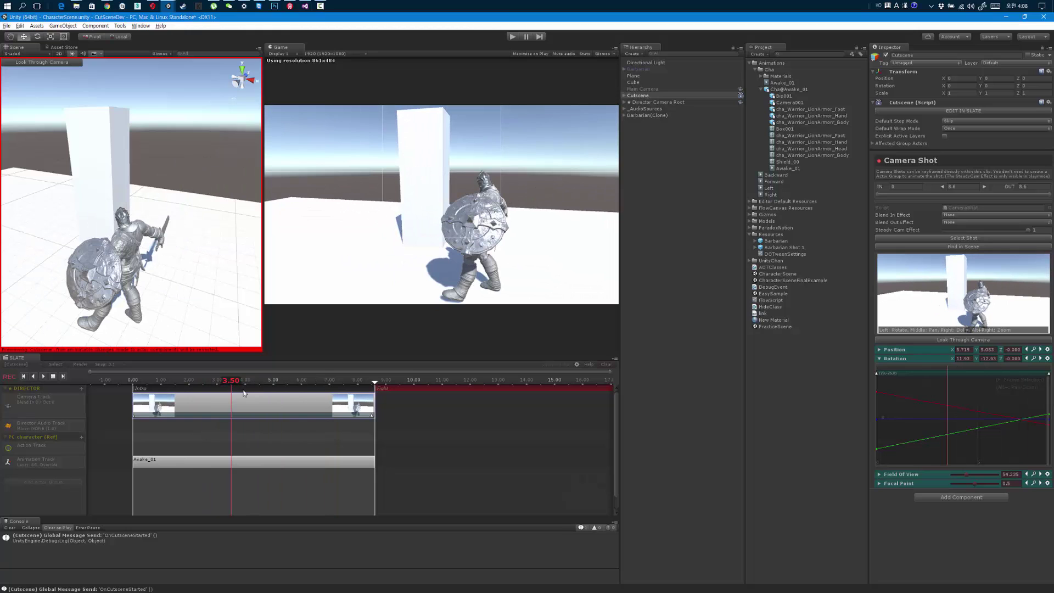
left_click_drag(1028, 229, 1001, 229)
mouse_move(231, 383)
left_mouse_down()
mouse_move(245, 383)
mouse_move(137, 383)
mouse_move(324, 379)
left_mouse_up()
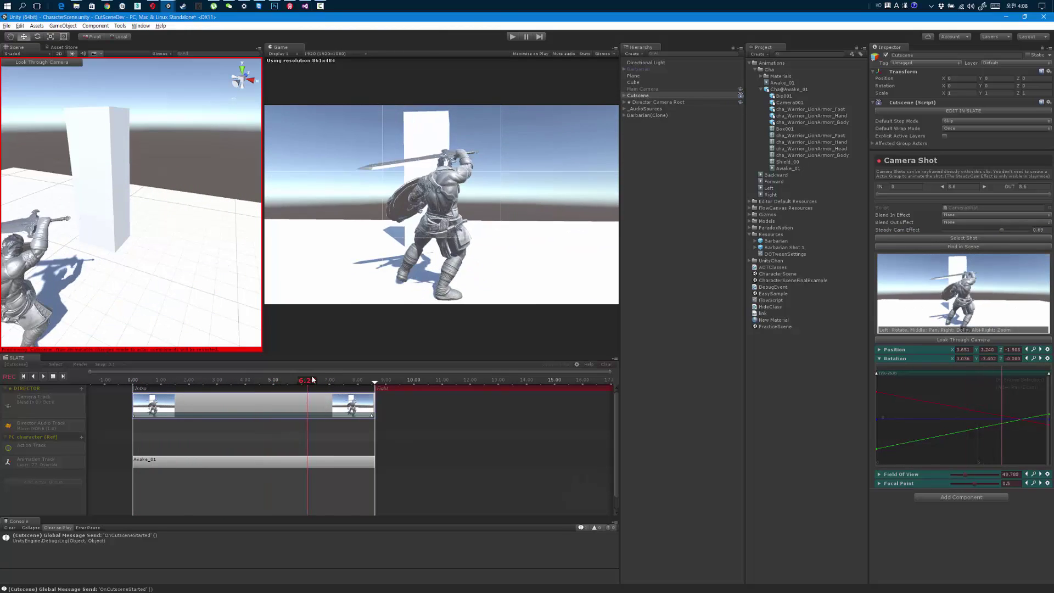
left_click_drag(324, 379, 132, 380)
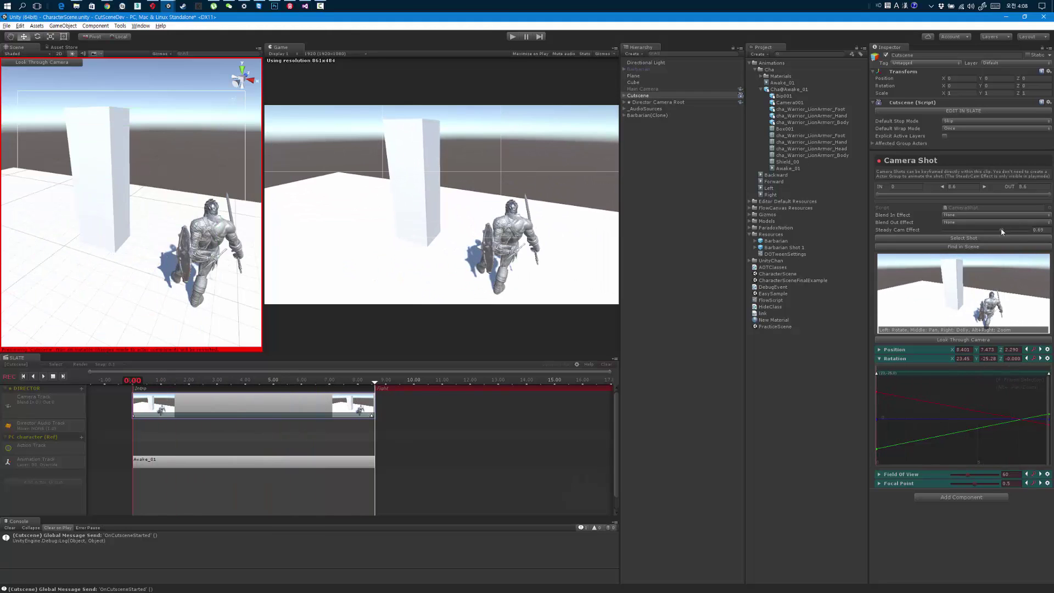
left_click_drag(1001, 230, 1010, 231)
left_click_drag(196, 379, 156, 383)
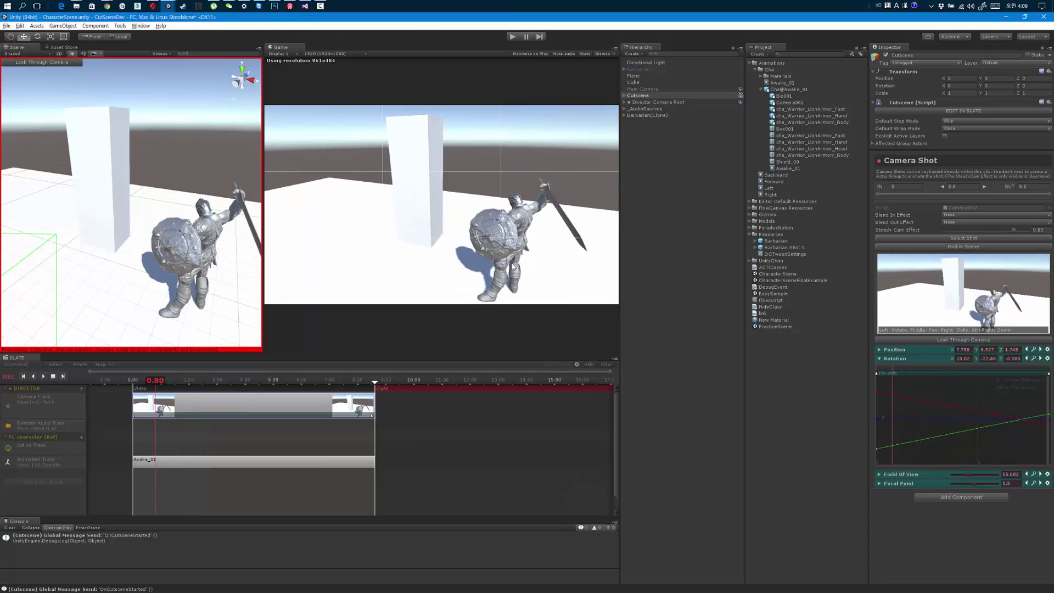
- Raise steady-cam shake to 0.889, replay the preview from 0.60 s, then enter 1
left_click(53, 377)
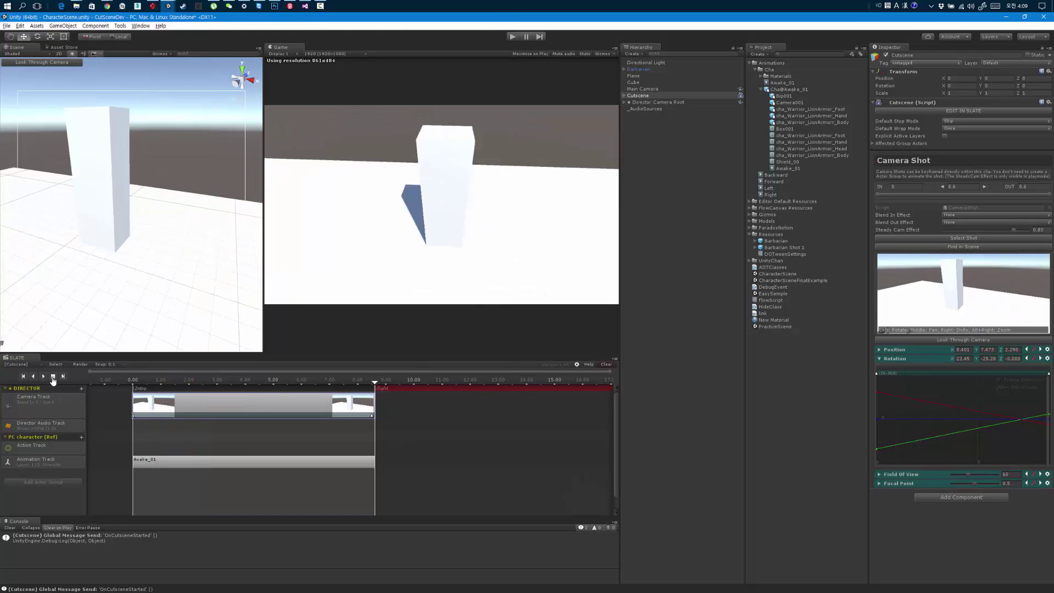
left_click_drag(1015, 230, 1018, 229)
left_click(144, 385)
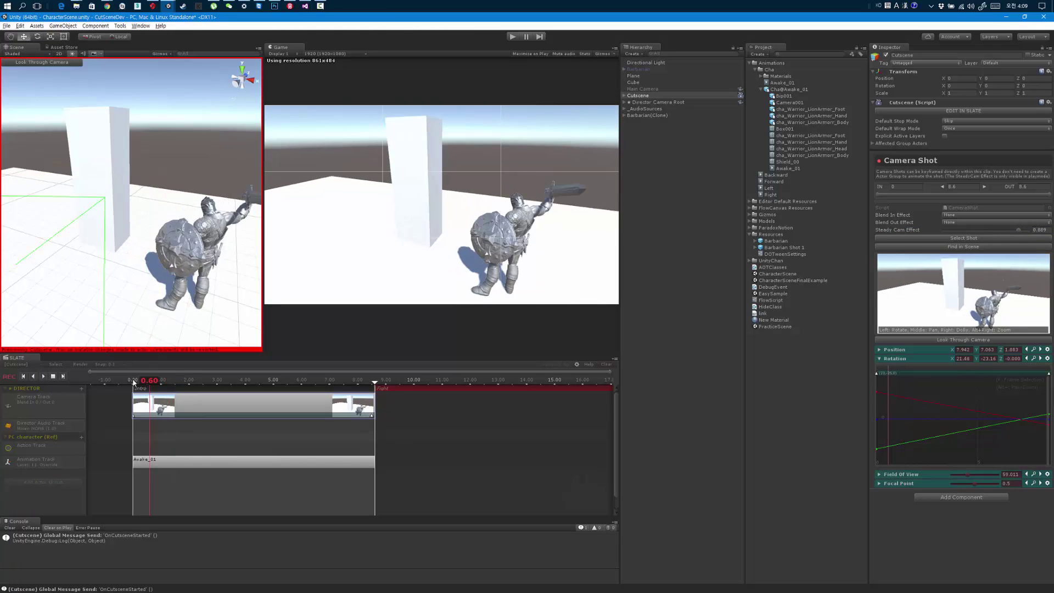
key("space")
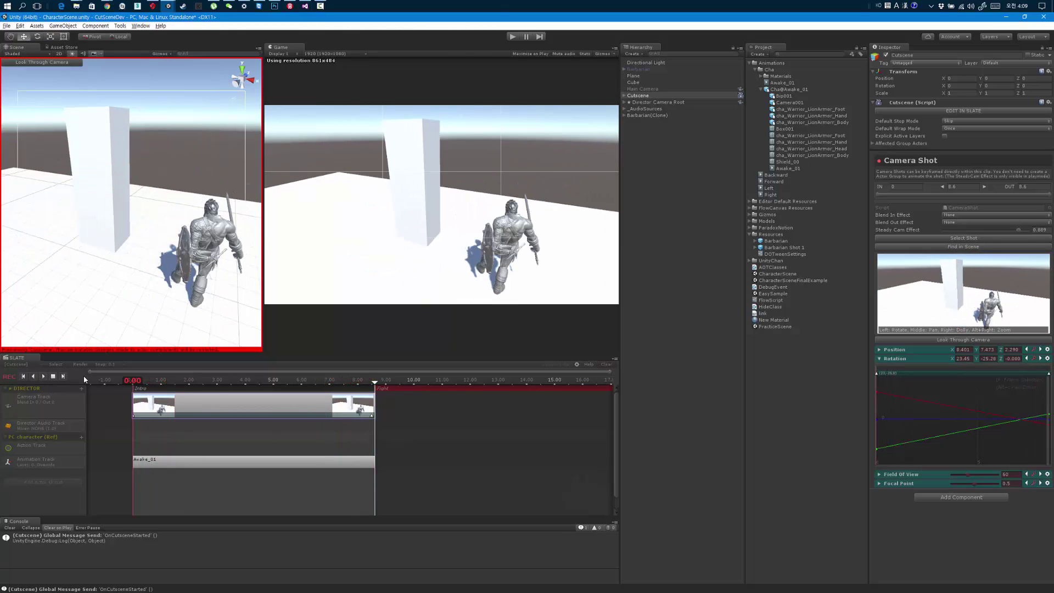
left_click(1037, 230)
type("1")
- Confirm the shake value, scrub the preview to about 4.4 s, and deselect the camera clip
left_click(318, 405)
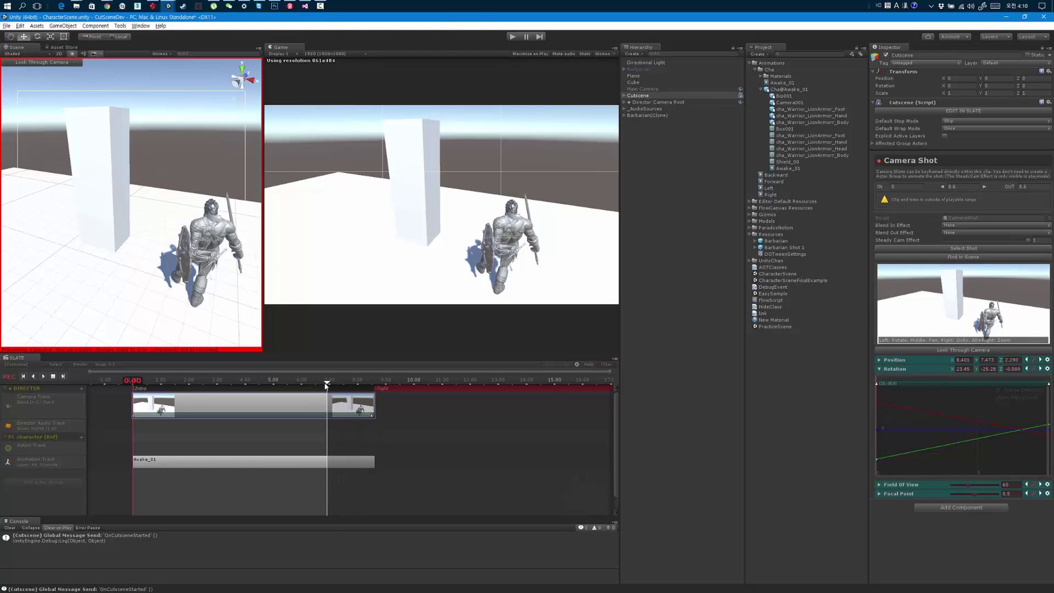
left_click_drag(375, 386, 318, 384)
right_click(313, 405)
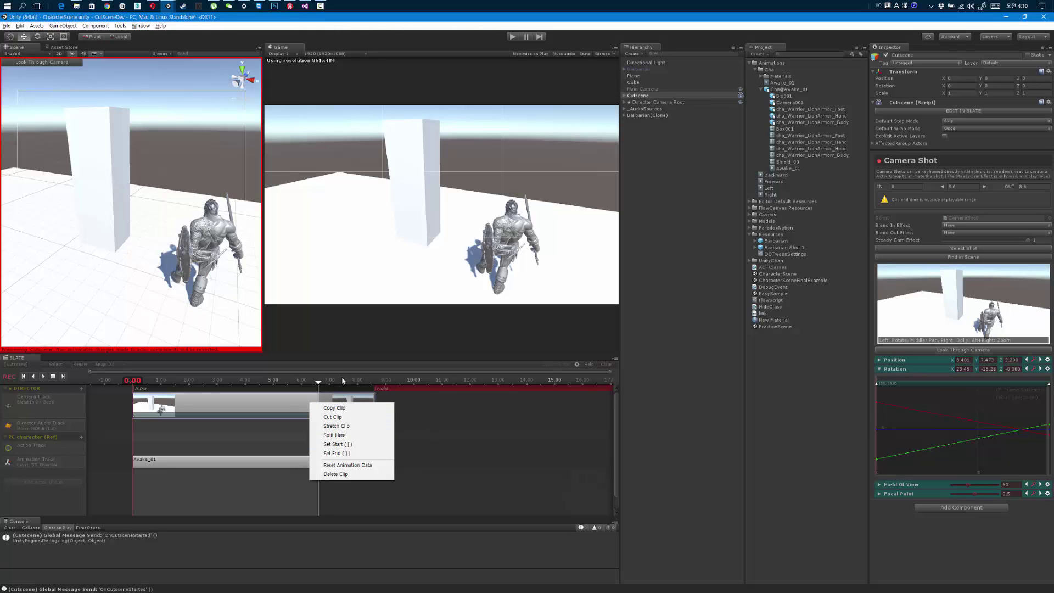
left_click(342, 379)
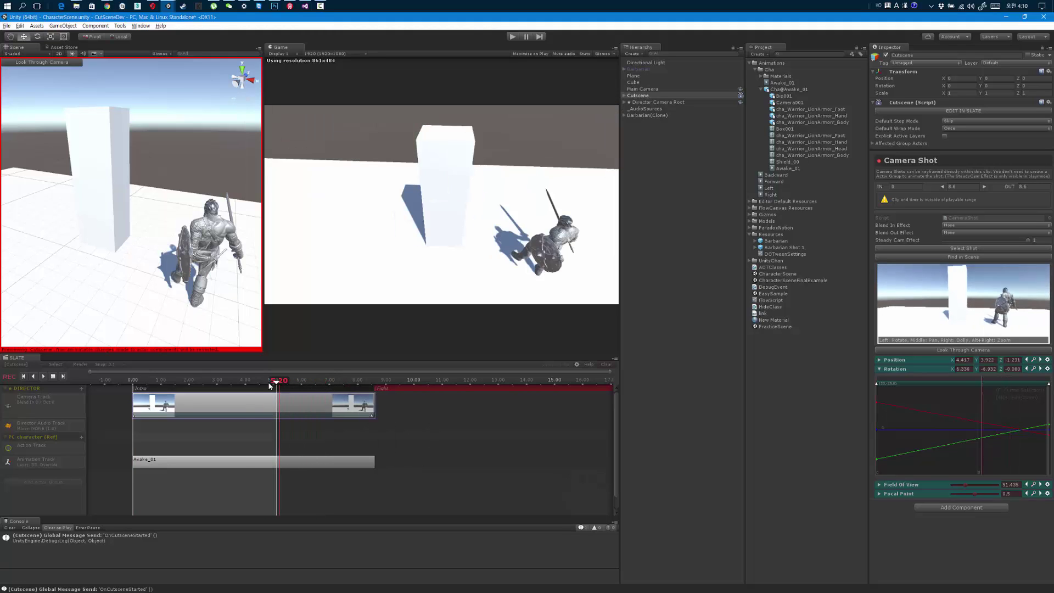
left_click_drag(319, 382, 253, 386)
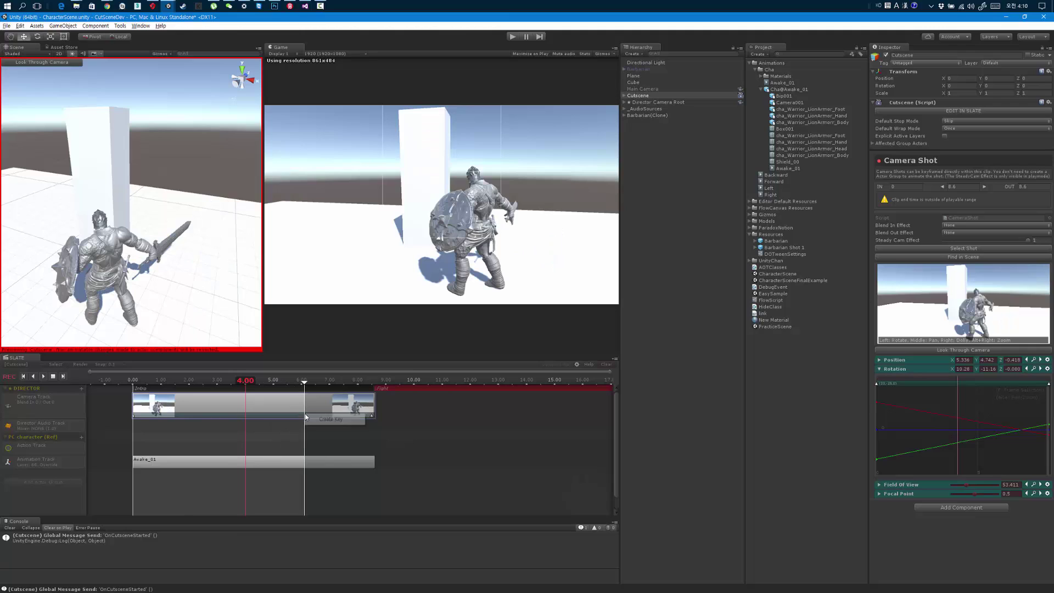
left_click(432, 417)
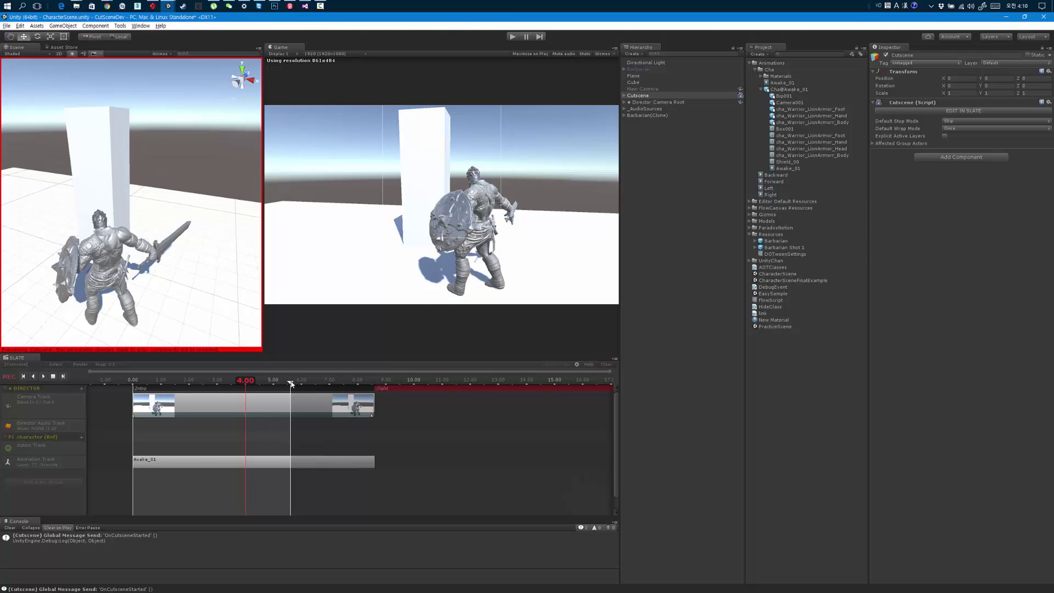
- Preview the cutscene from 0.00, then run the scene in Play mode
left_click_drag(230, 384, 223, 389)
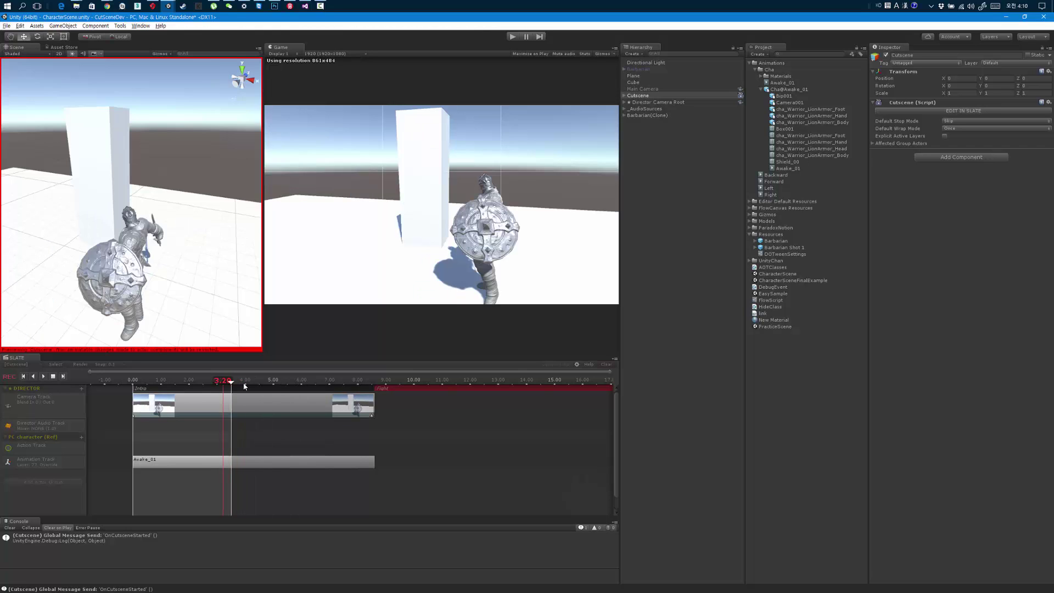
left_click(176, 384)
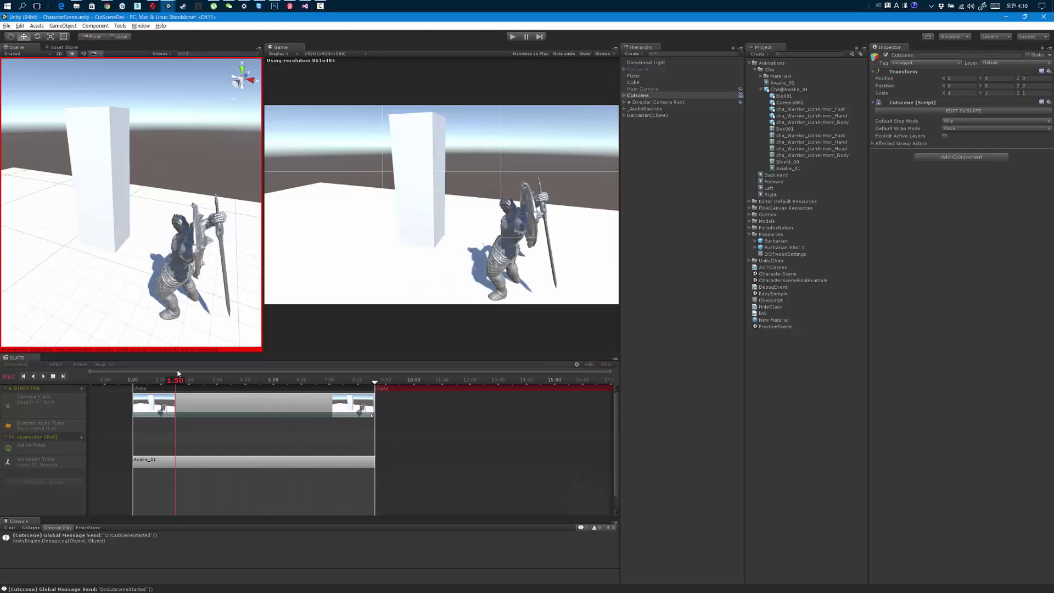
left_click(132, 384)
key("space")
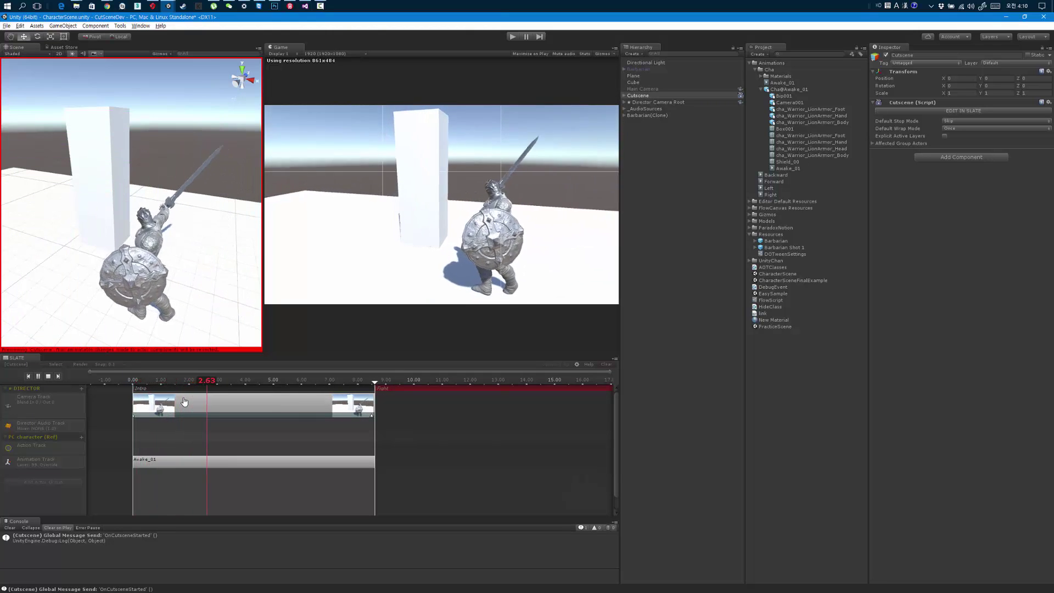
key("space")
left_click(512, 36)
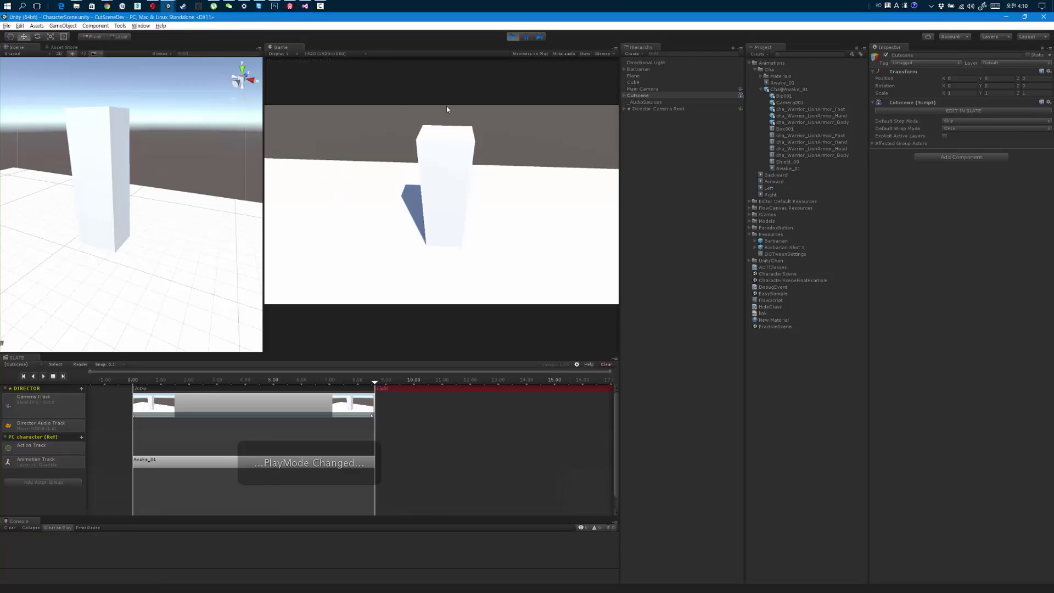
- Exit Play mode and create a Cutscene Starter from Tools > ParadoxNotion > SLATE > Extra
left_click(512, 37)
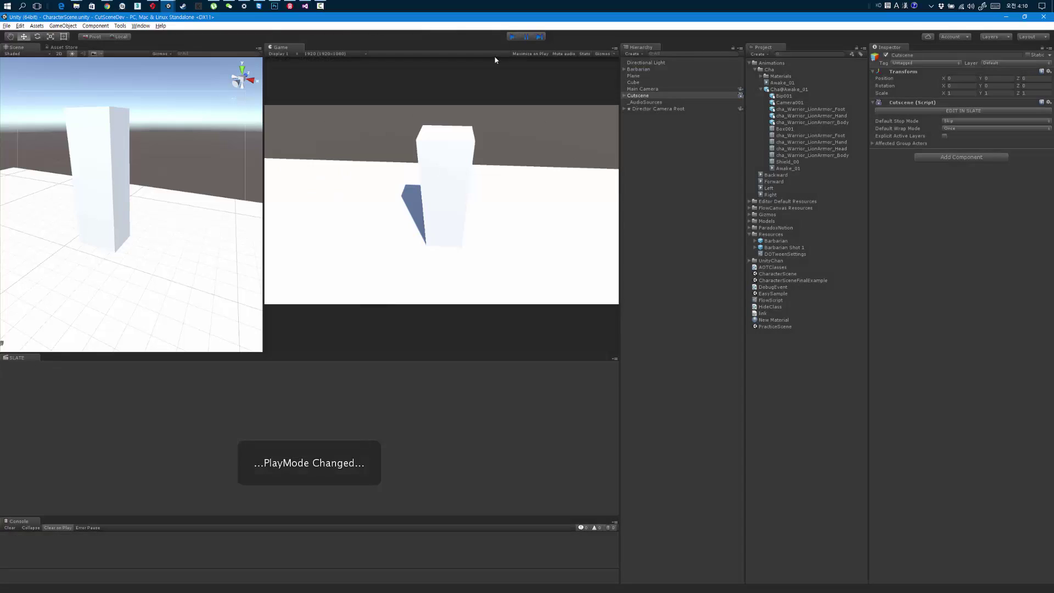
left_click(673, 148)
left_click(97, 26)
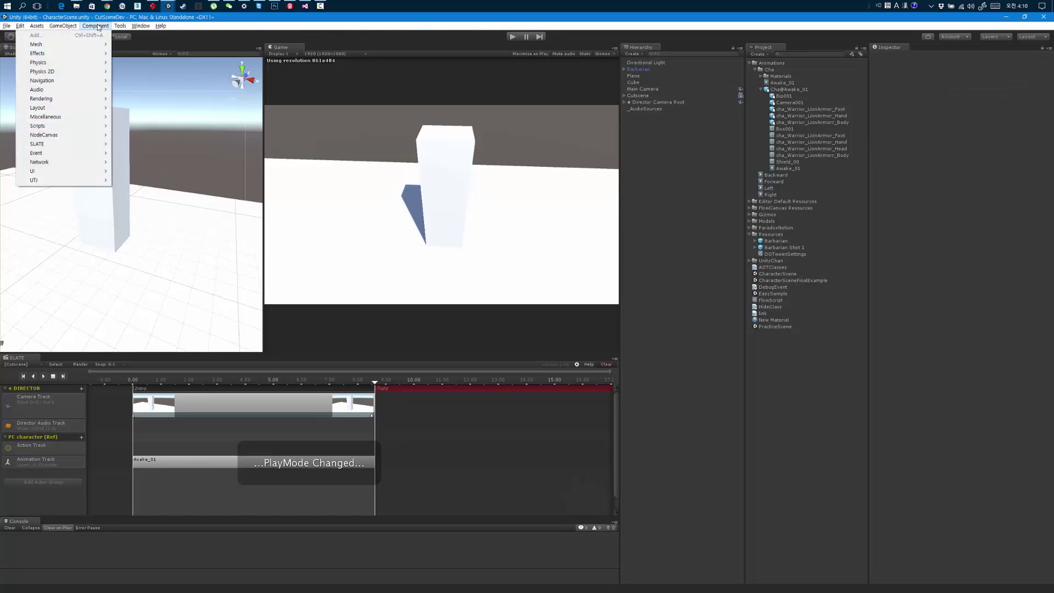
mouse_move(119, 27)
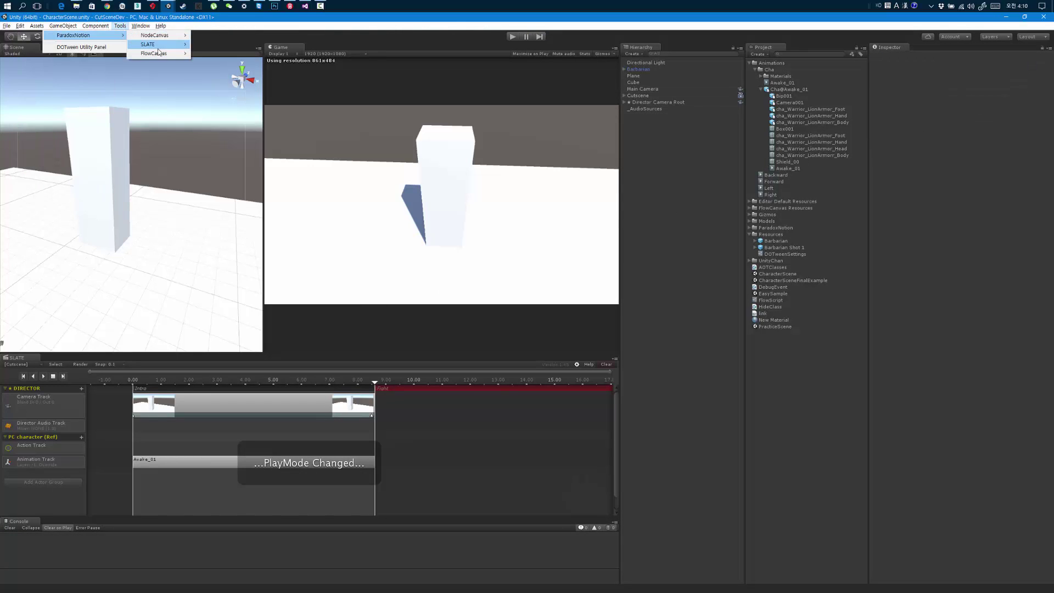
mouse_move(158, 45)
mouse_move(96, 76)
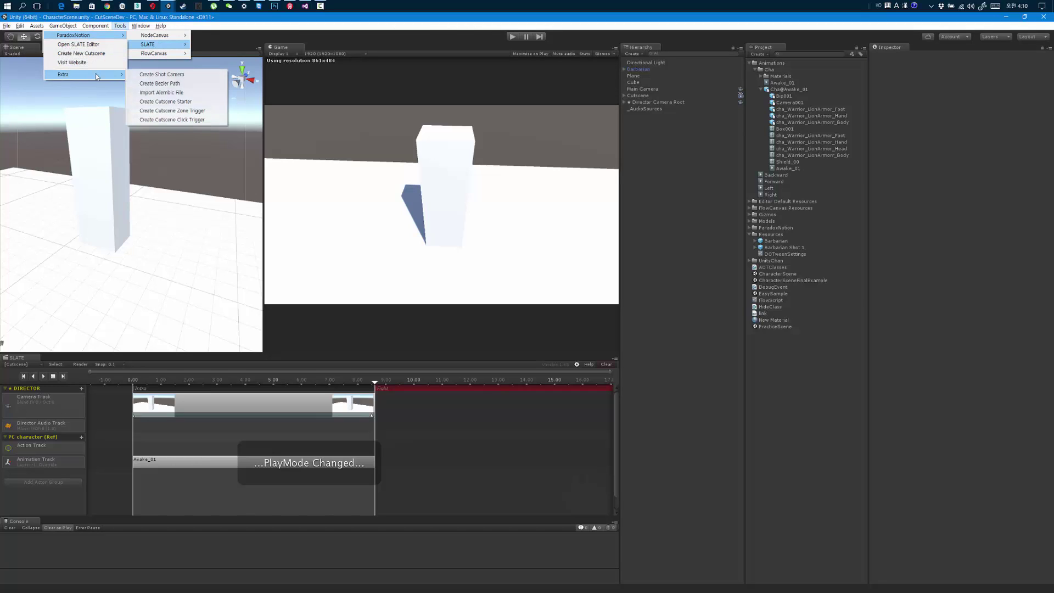
left_click(175, 102)
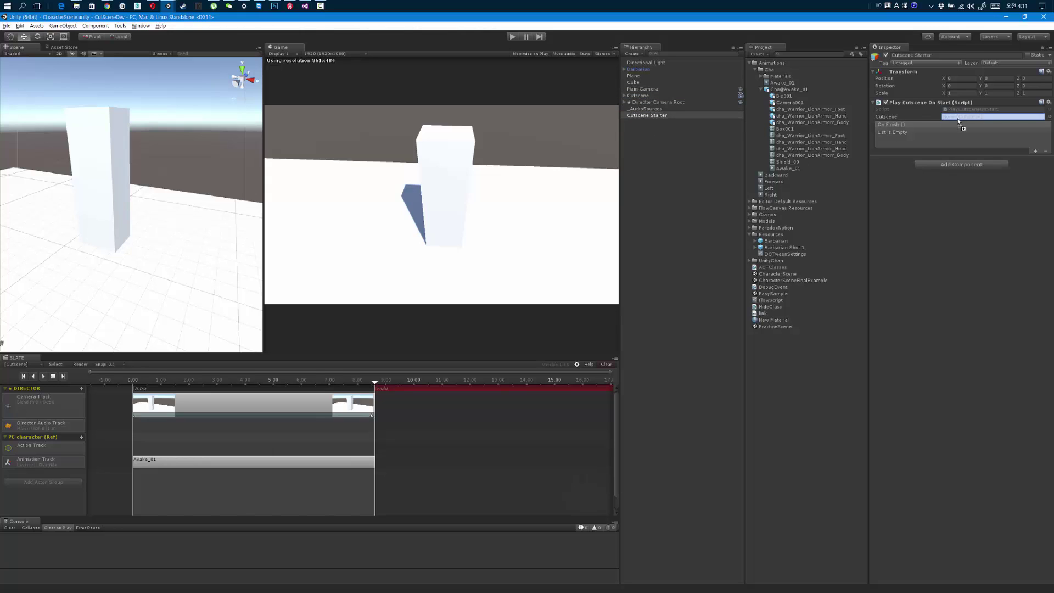
- Assign the Cutscene object to the starter's Cutscene field and run the scene to check auto-play
left_click_drag(640, 98, 959, 116)
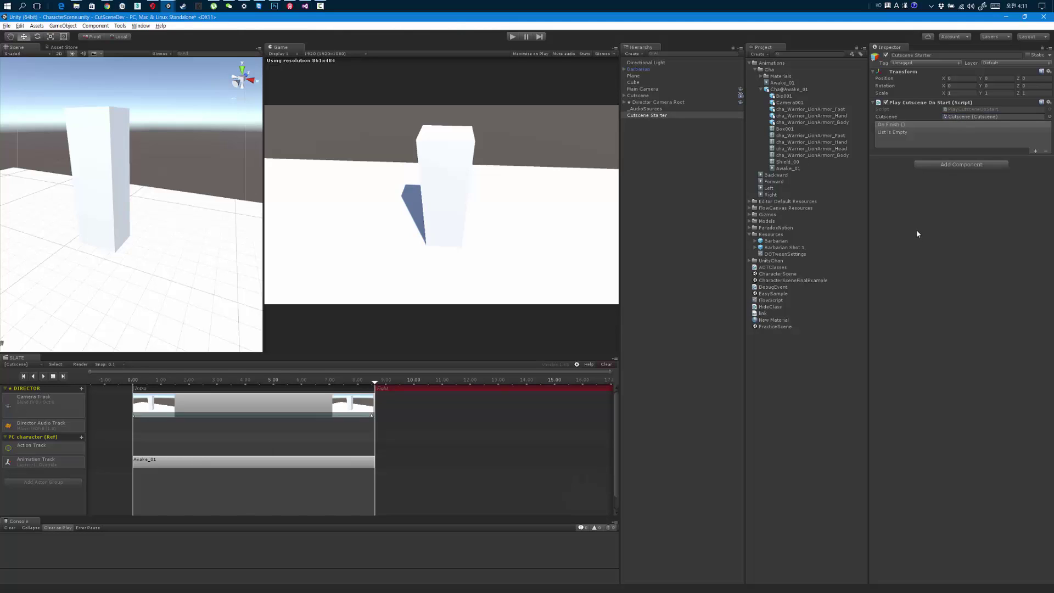
left_click(512, 36)
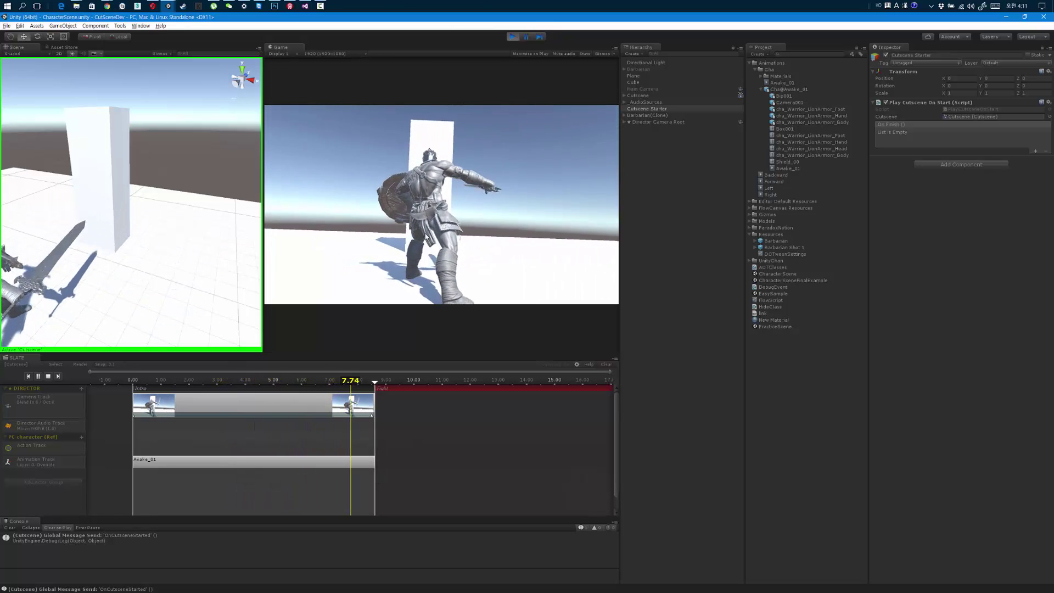
- Stop Play mode, preview the Camera Shot clip, lower Steady Cam Effect to about 0.617, and rerun
left_click(512, 36)
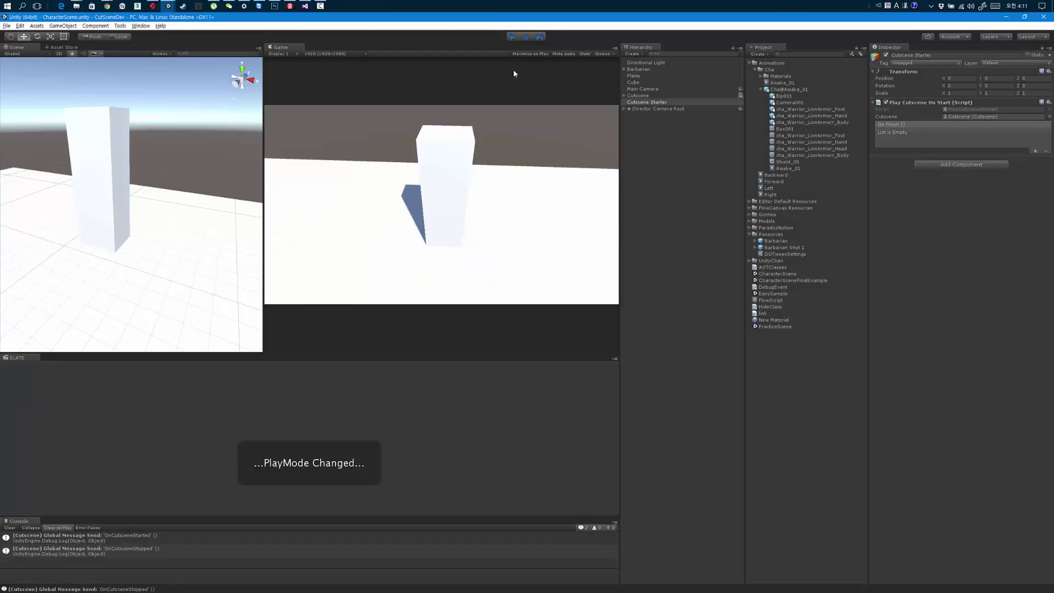
left_click(293, 409)
left_click(253, 379)
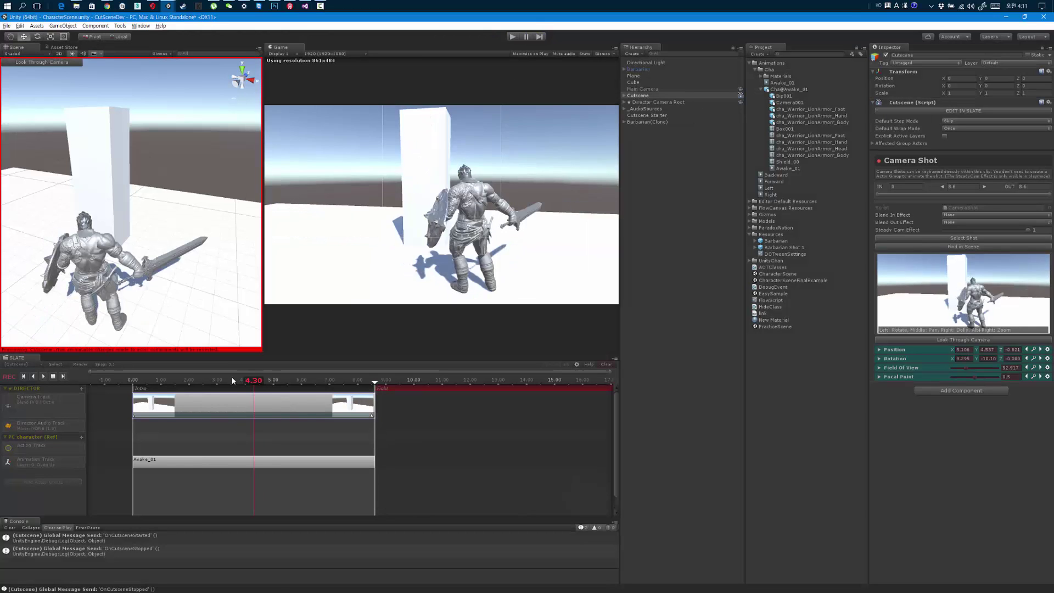
left_click(195, 376)
key("space")
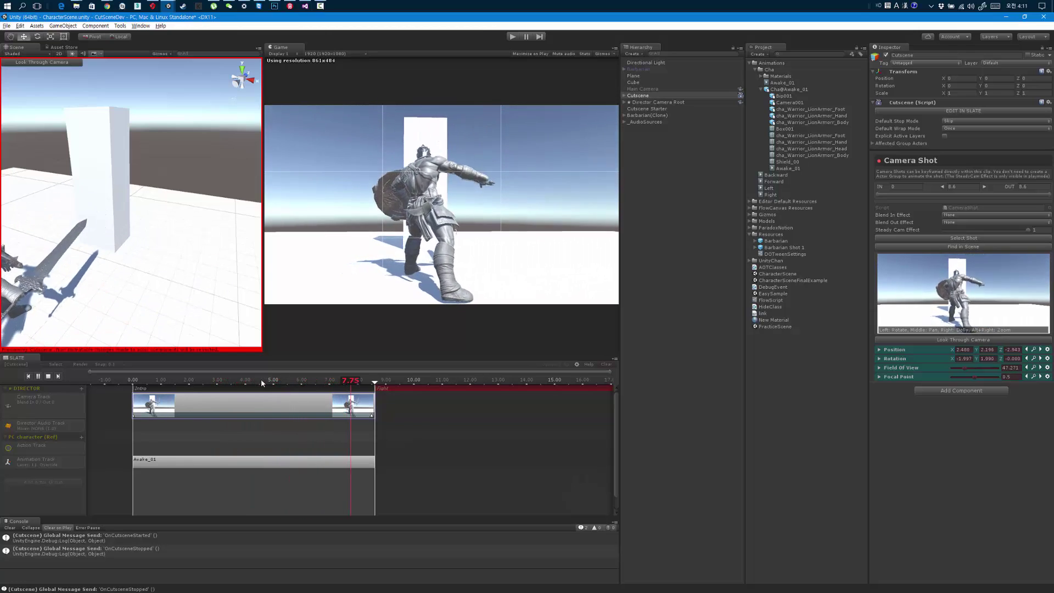
key("space")
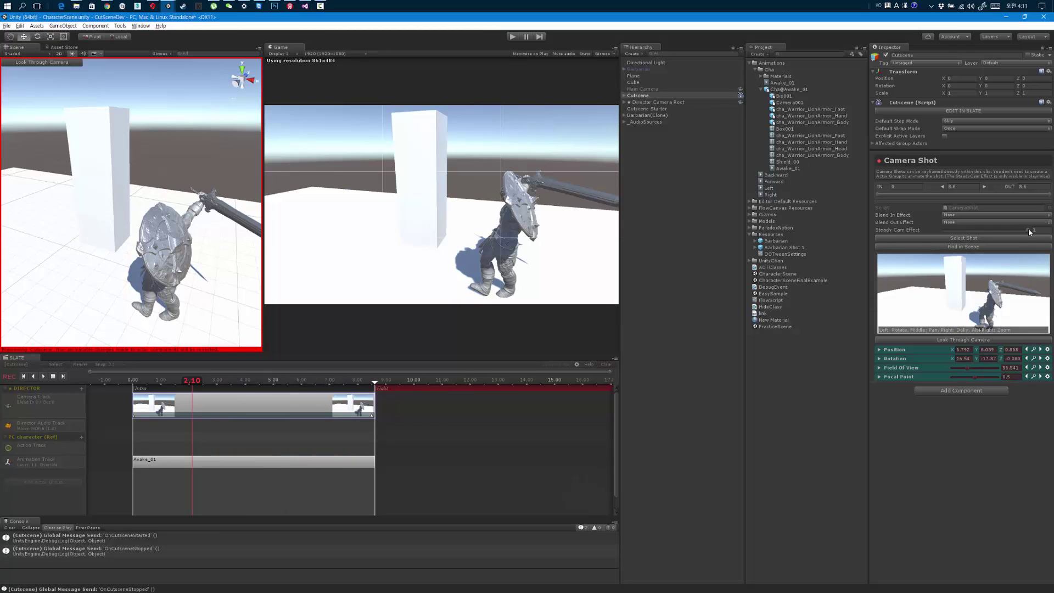
left_click_drag(1027, 230, 925, 238)
left_click(512, 37)
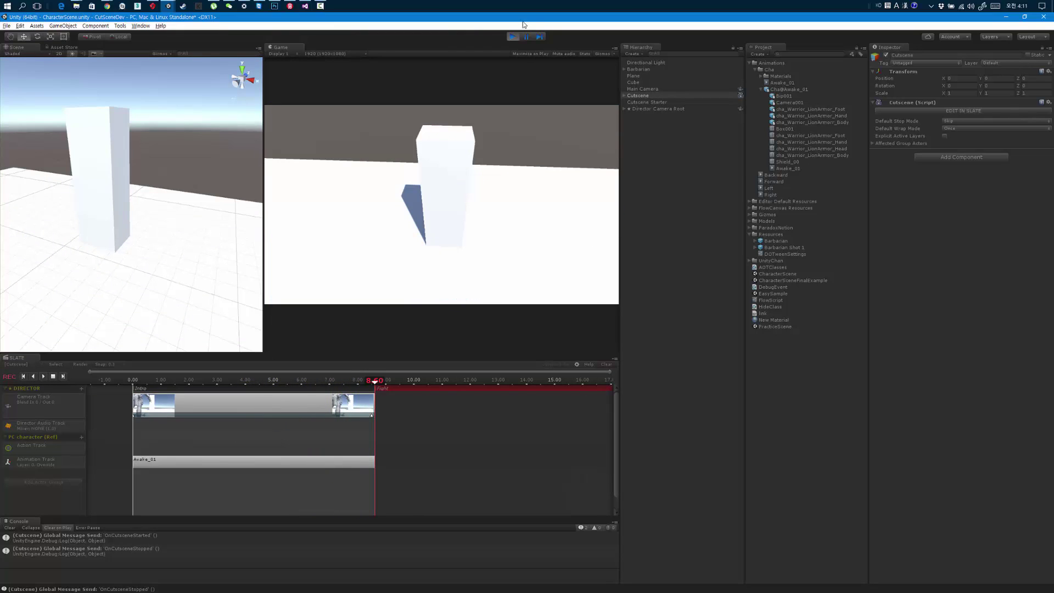
- Stop Play mode, select the Cutscene's Camera Shot clip, and set Steady Cam Effect to 0.414
left_click(512, 36)
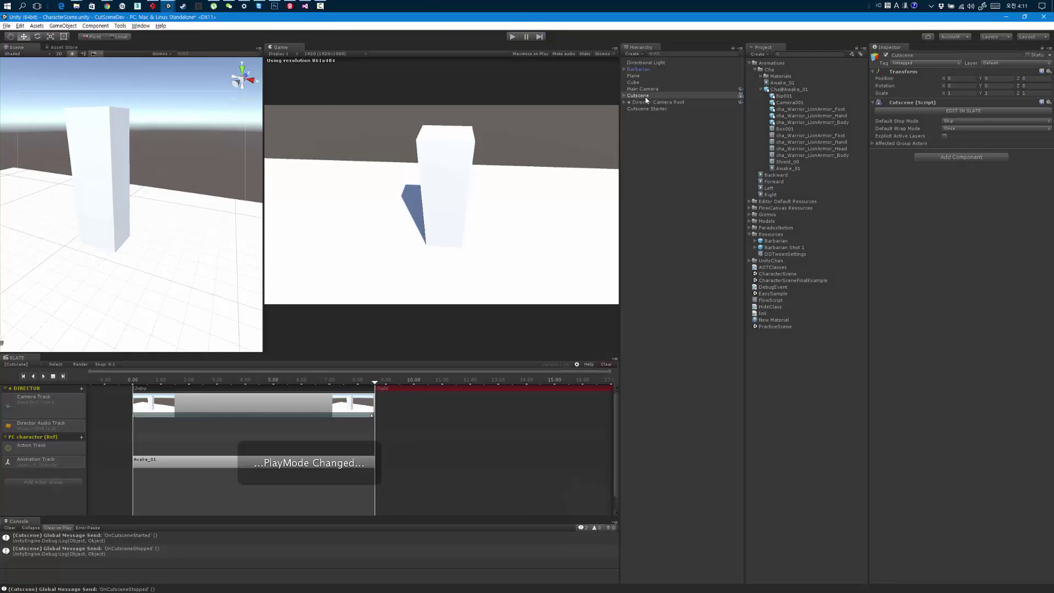
left_click(652, 130)
left_click(646, 109)
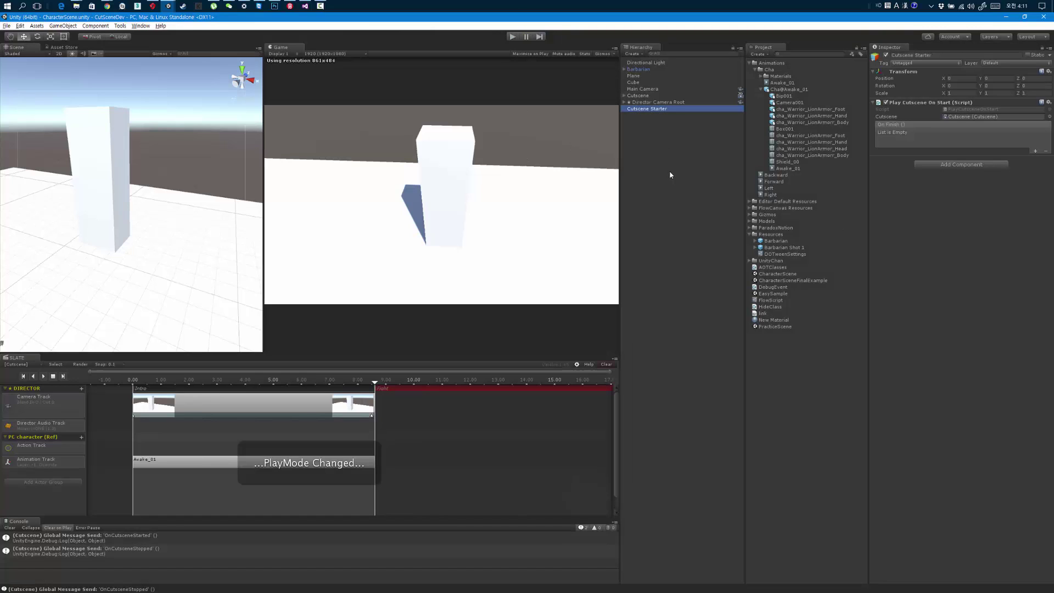
left_click(640, 102)
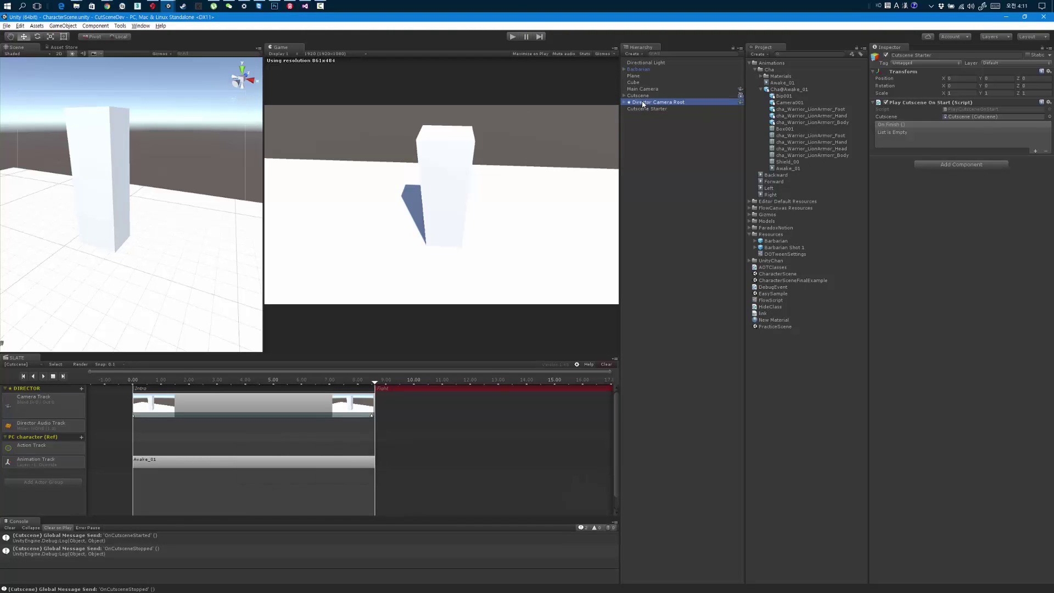
left_click(640, 96)
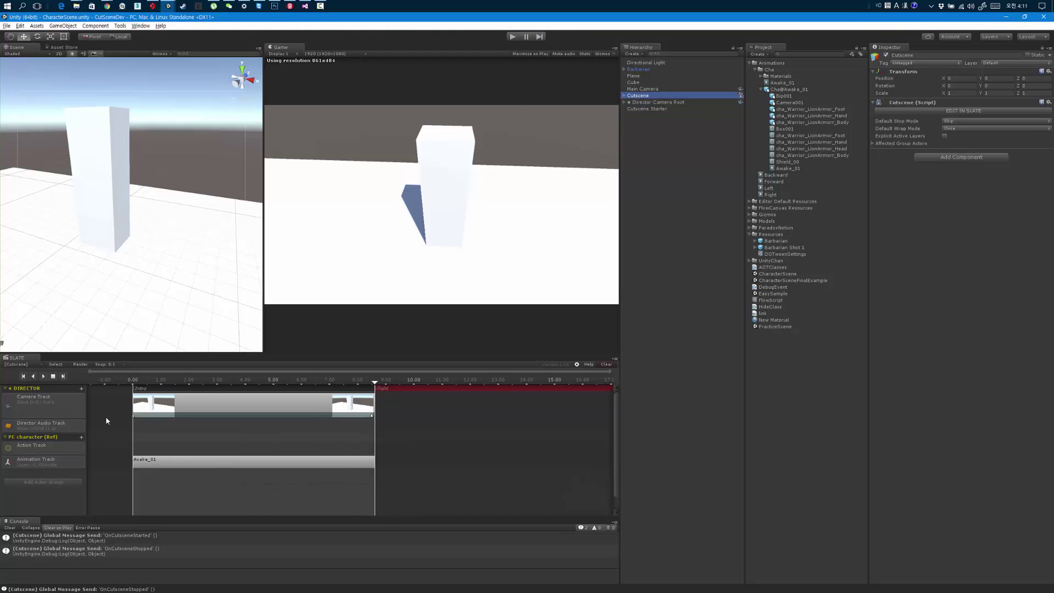
left_click(55, 408)
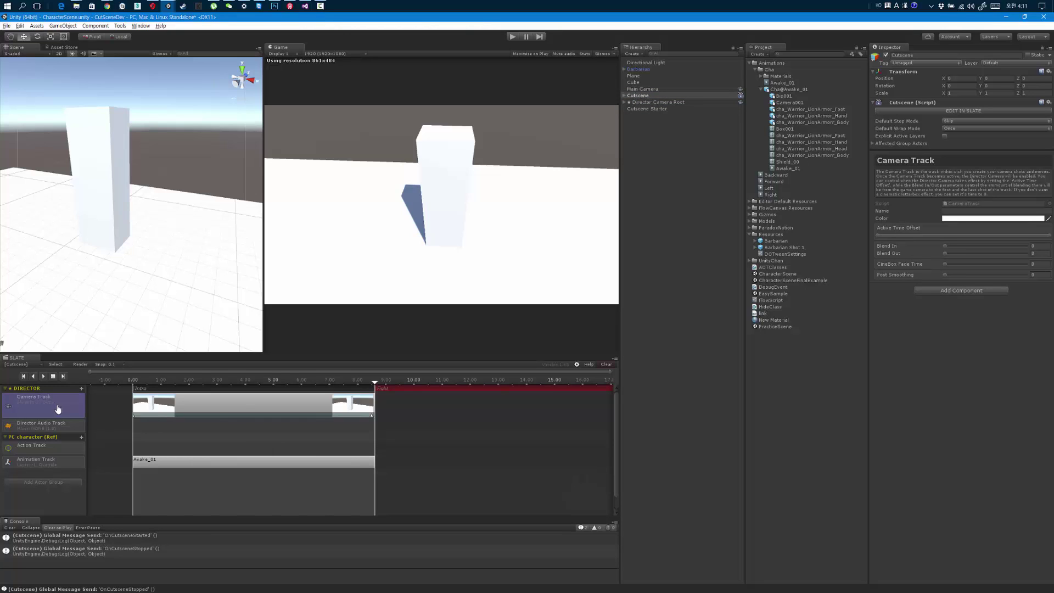
left_click(234, 412)
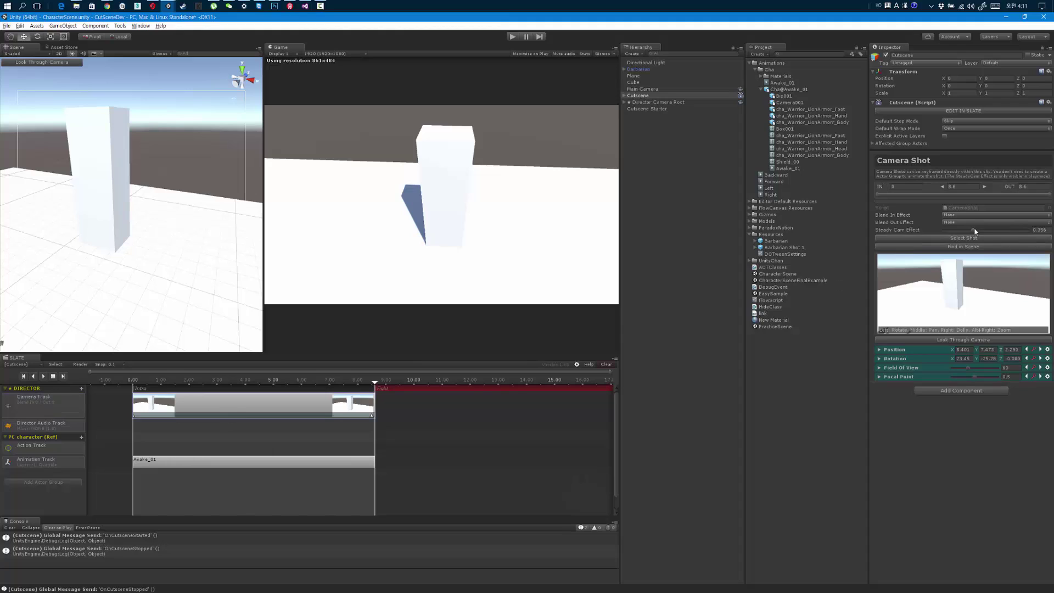
left_click_drag(974, 231, 981, 232)
- Rewind the preview to 0, exit preview, and play the scene through the 8.6 s cutscene
left_click_drag(350, 382, 129, 378)
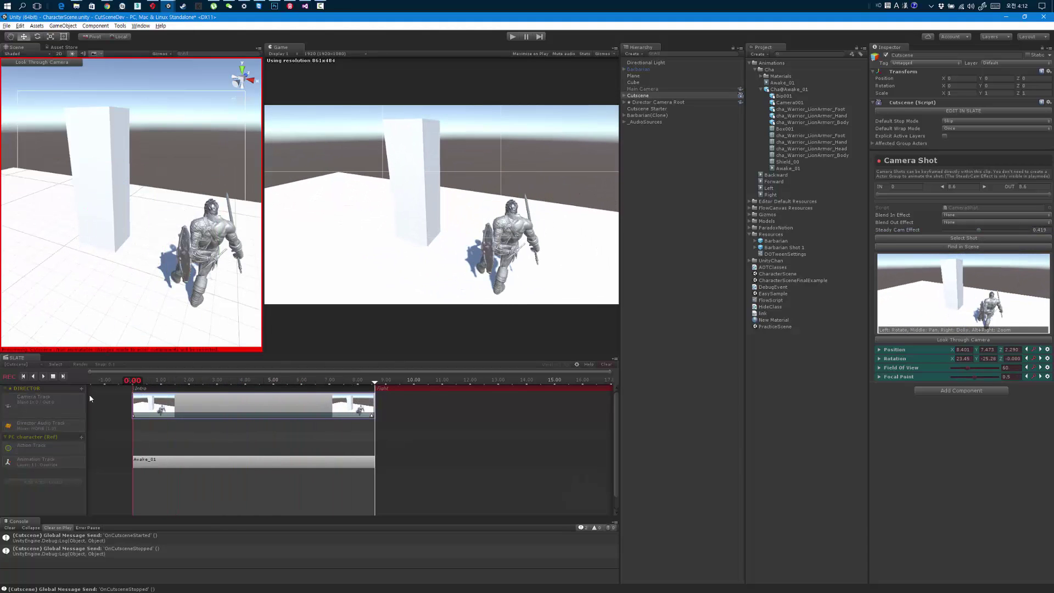
left_click(53, 376)
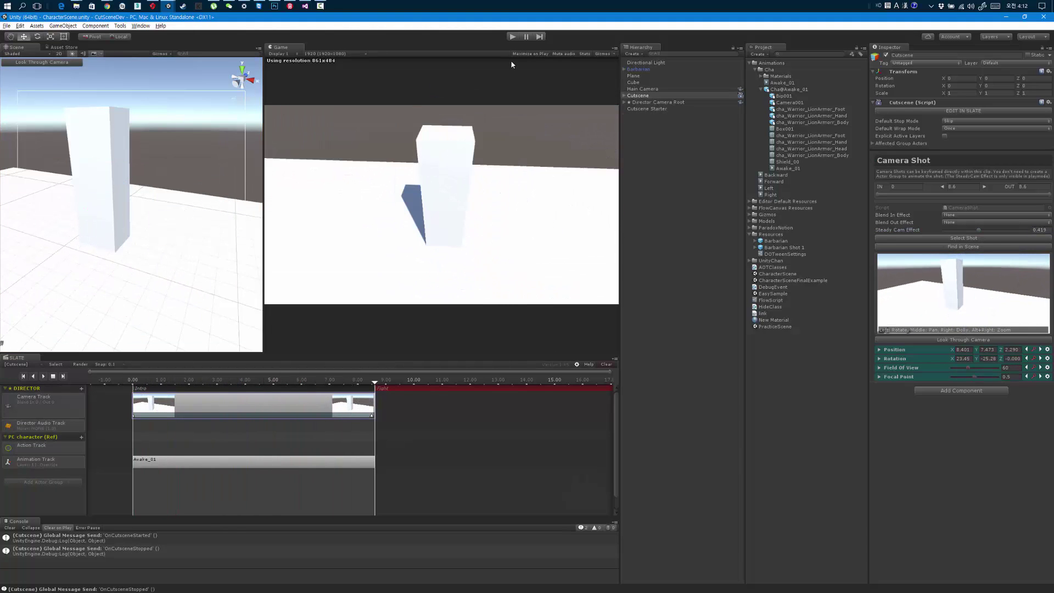
left_click(511, 37)
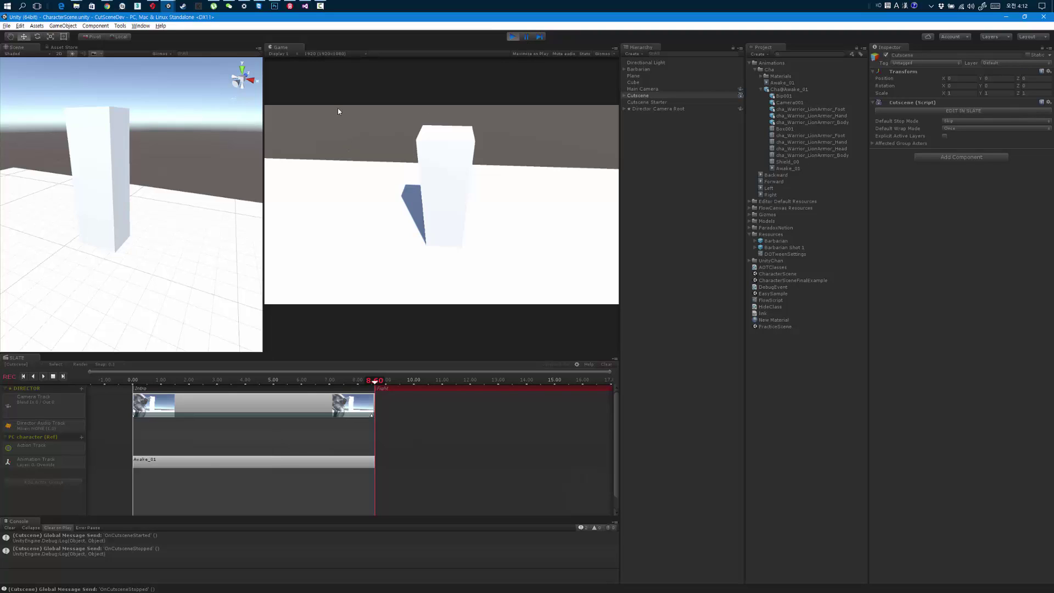
left_click(512, 36)
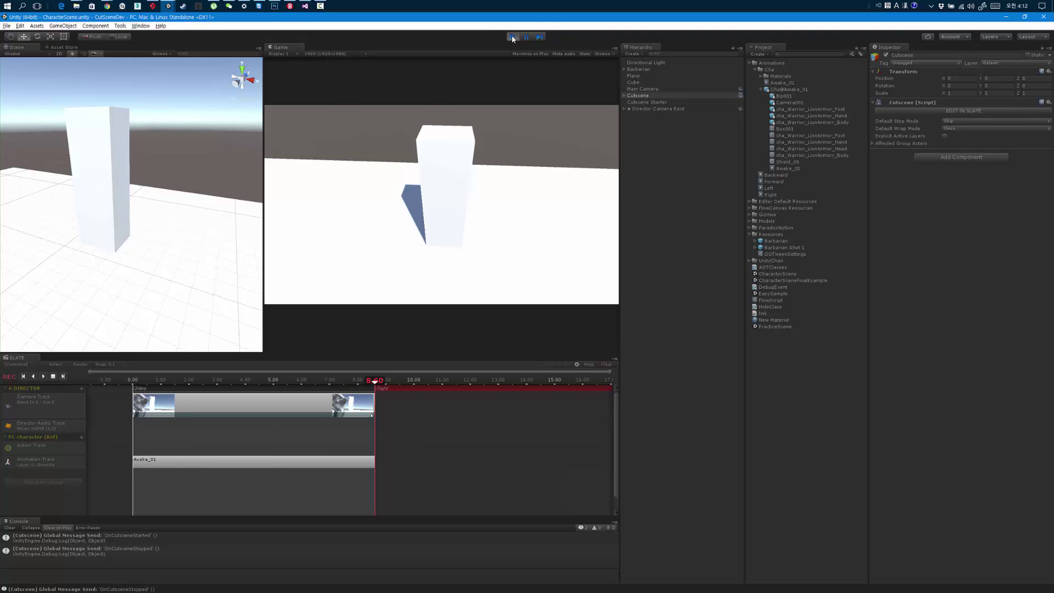